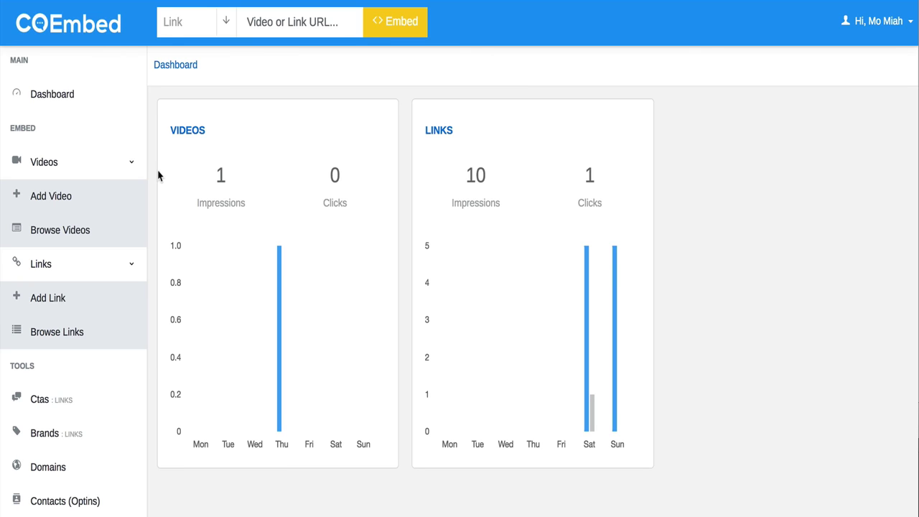
Open the video player designer for "How to Get Lean & Shredded Without Tracking Calories & Macros" from the existing videos.
click(92, 237)
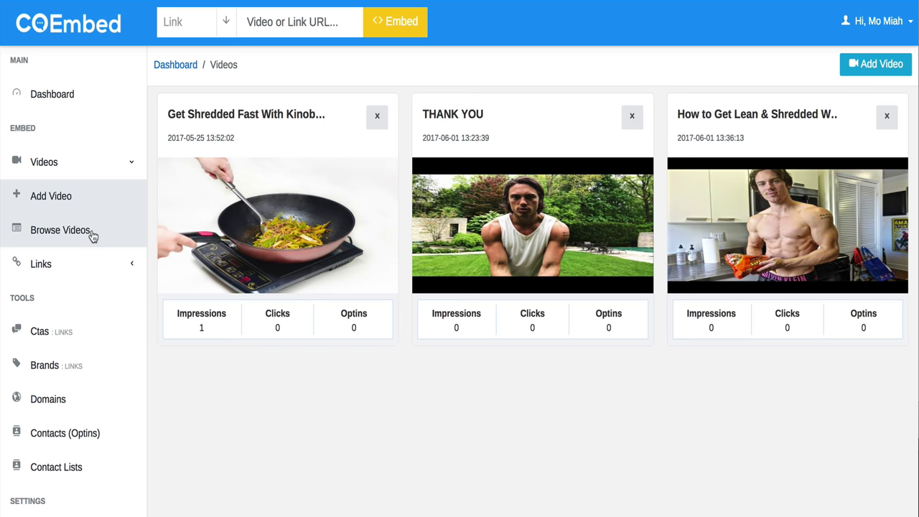
click(84, 276)
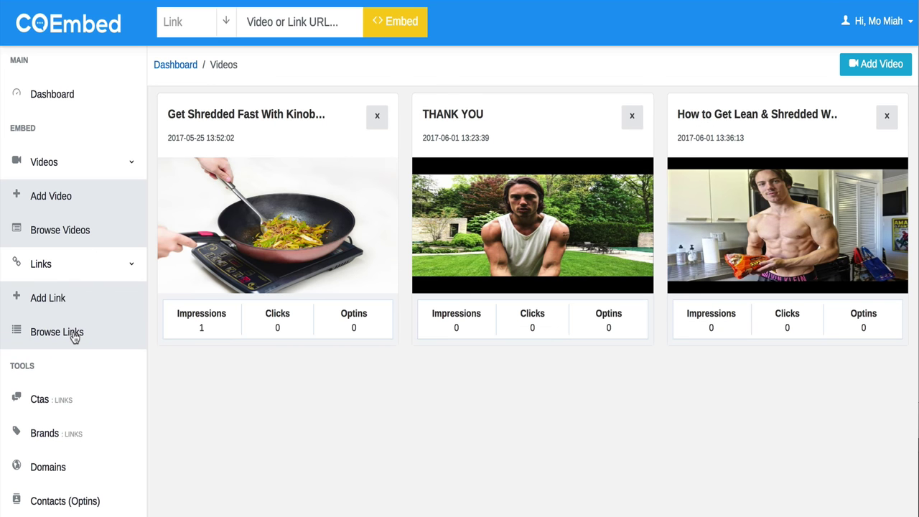
click(771, 124)
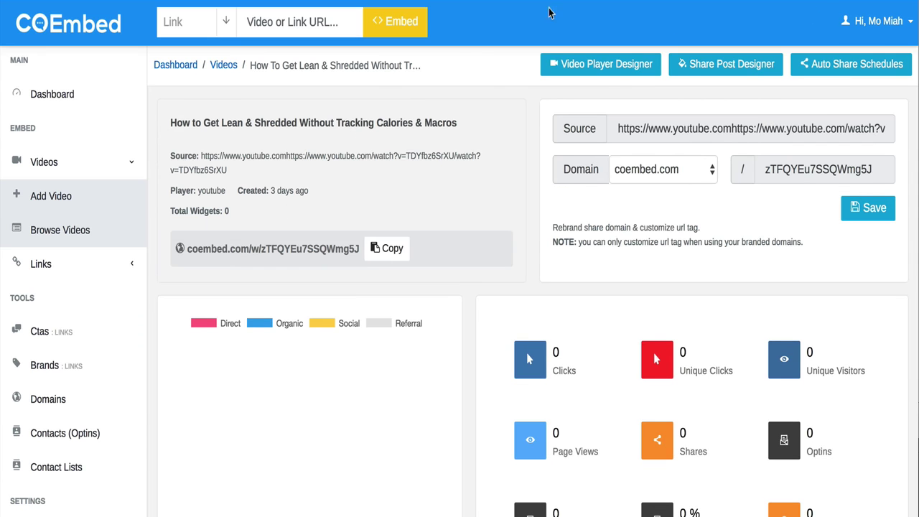
click(596, 63)
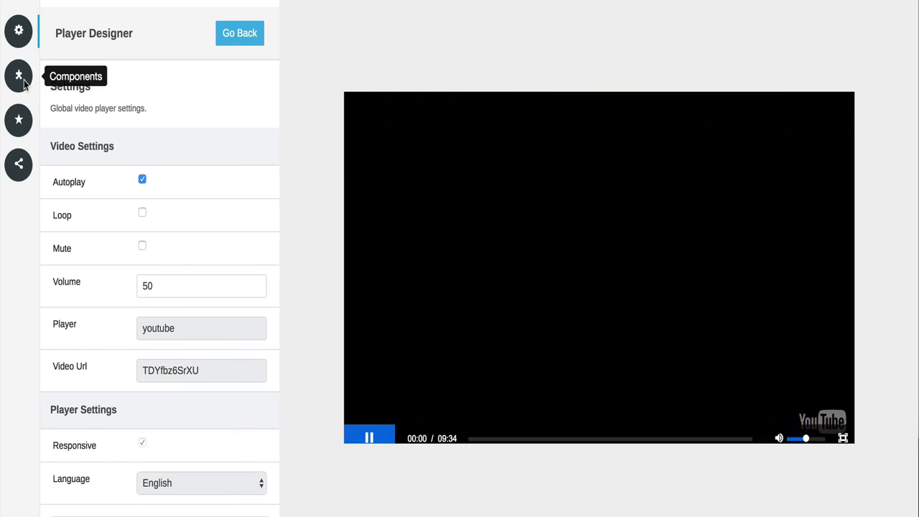
Review the player's component settings, available widget types and existing widget settings with the video paused.
click(19, 75)
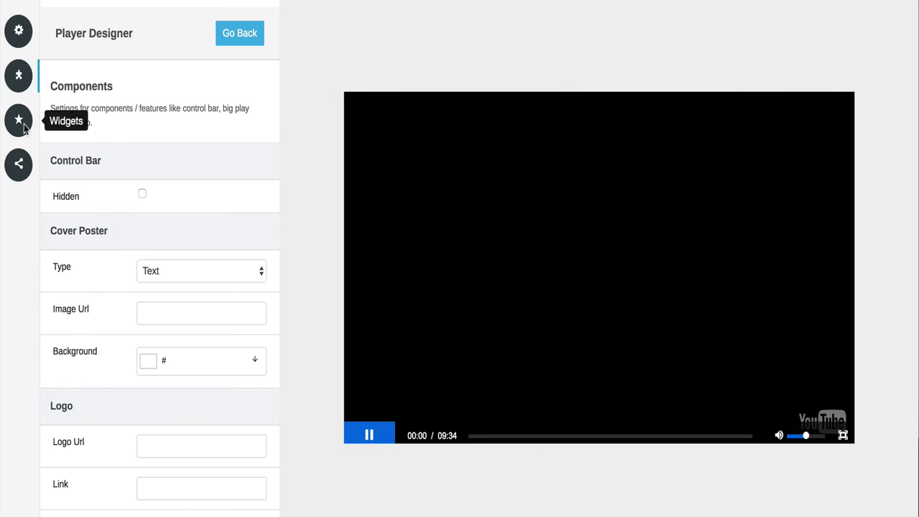
click(21, 123)
click(181, 167)
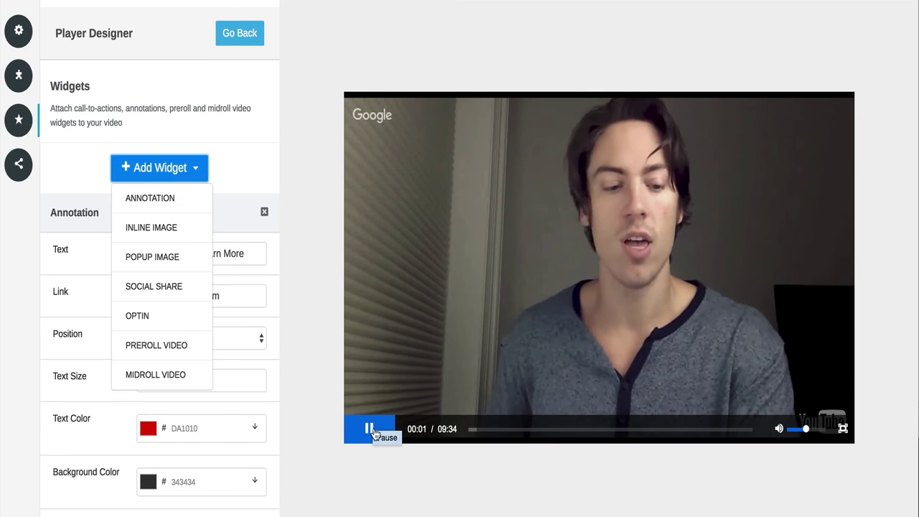
click(370, 429)
click(180, 167)
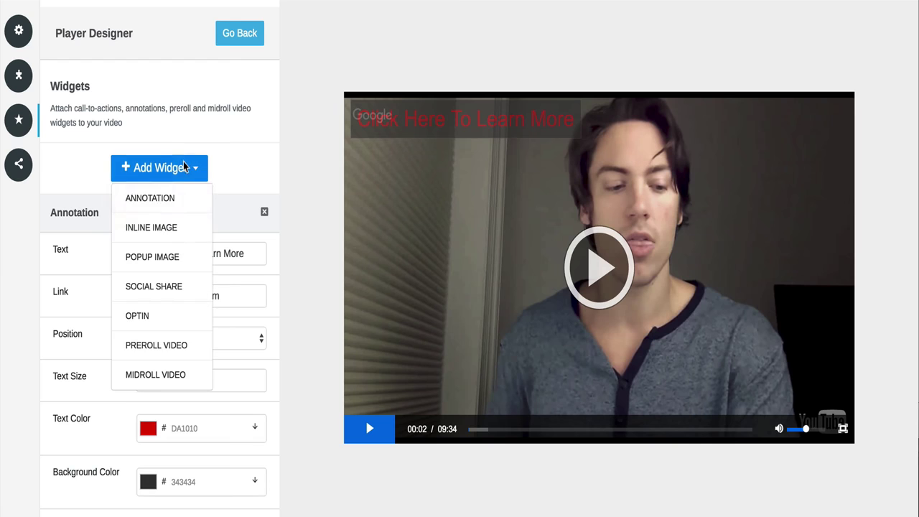
scroll(178, 343, down, 15)
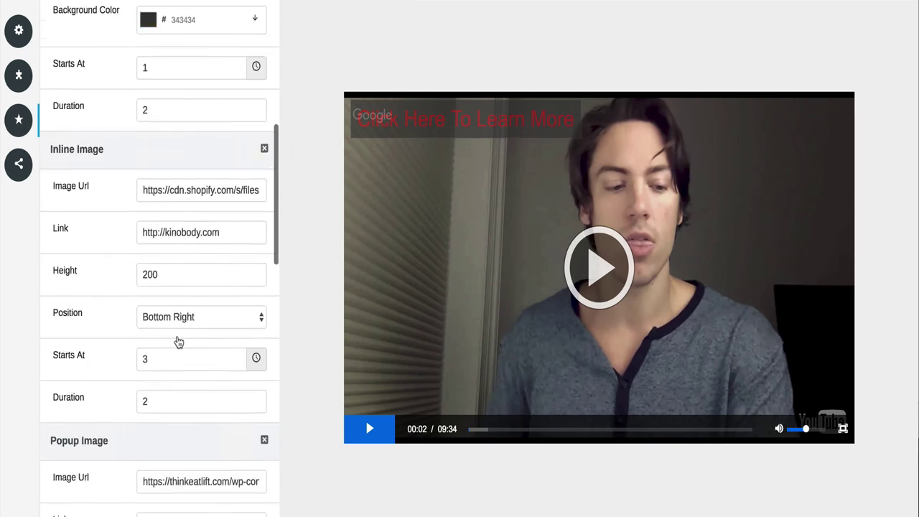
scroll(178, 342, up, 15)
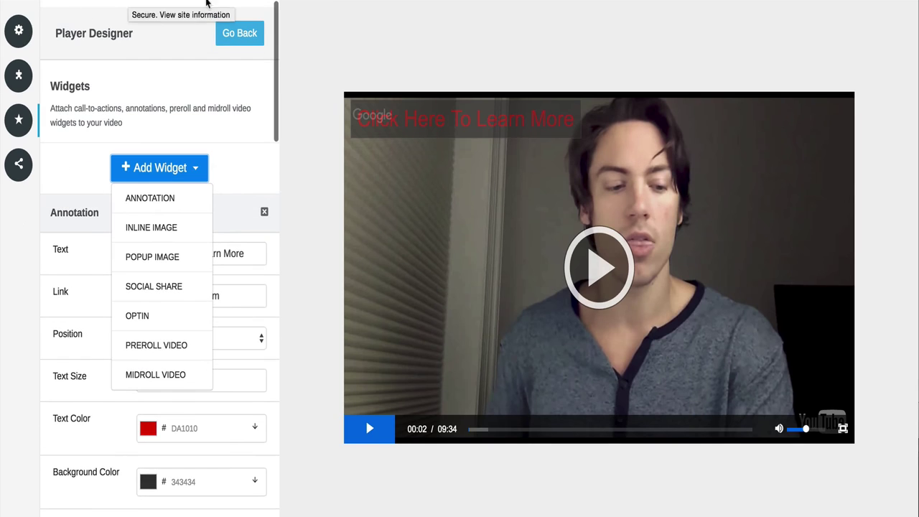
Leave the player designer, return to the dashboard and open the list of existing videos.
click(241, 35)
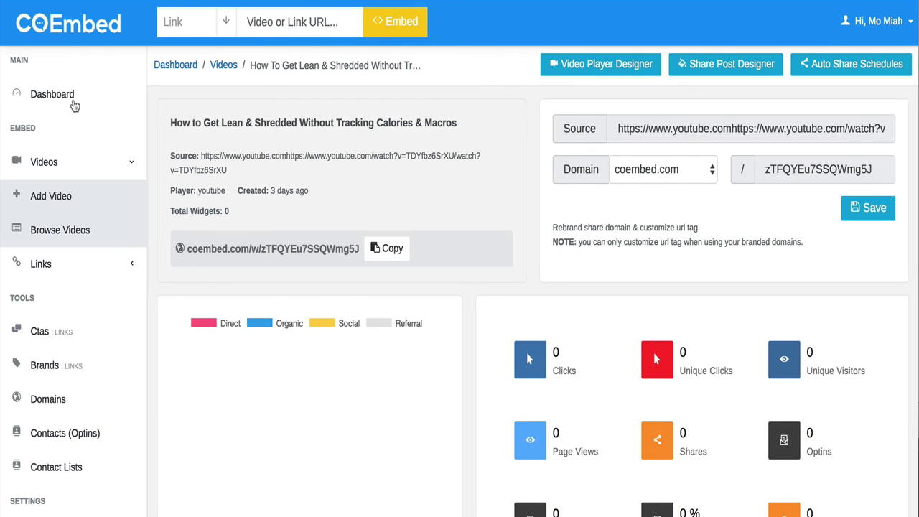
click(74, 104)
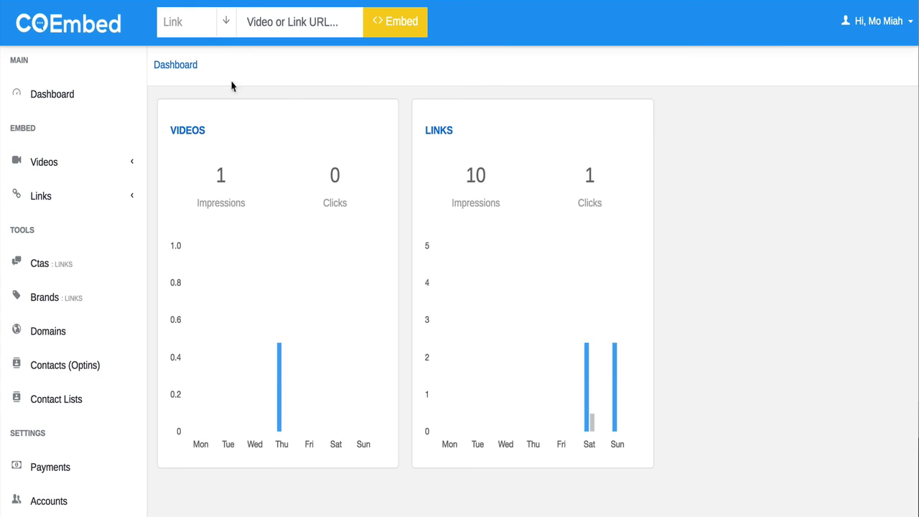
click(128, 169)
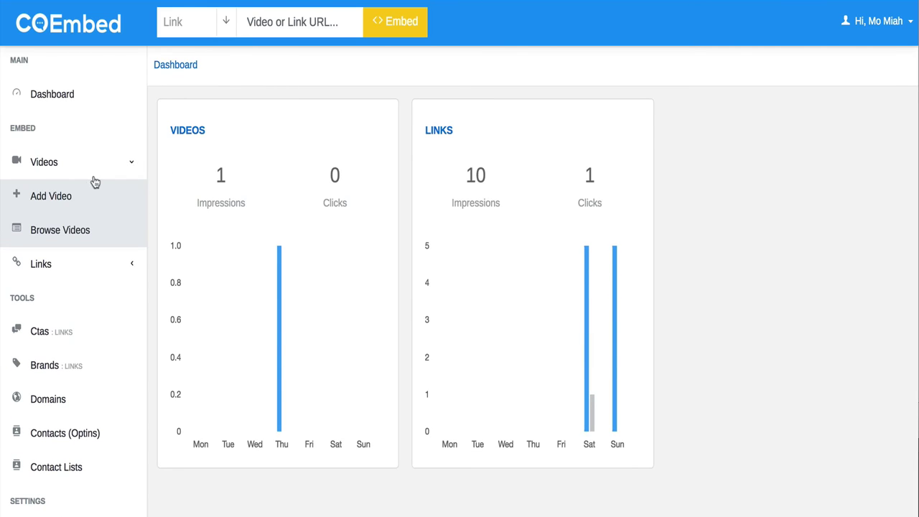
click(60, 234)
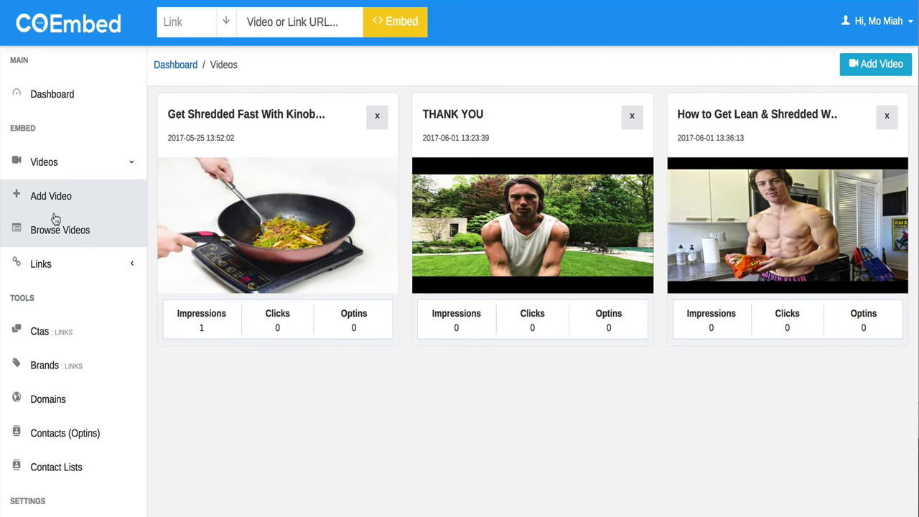
Open the page for adding a new video and look through its trending videos.
click(45, 162)
click(45, 163)
click(46, 197)
scroll(225, 206, down, 1)
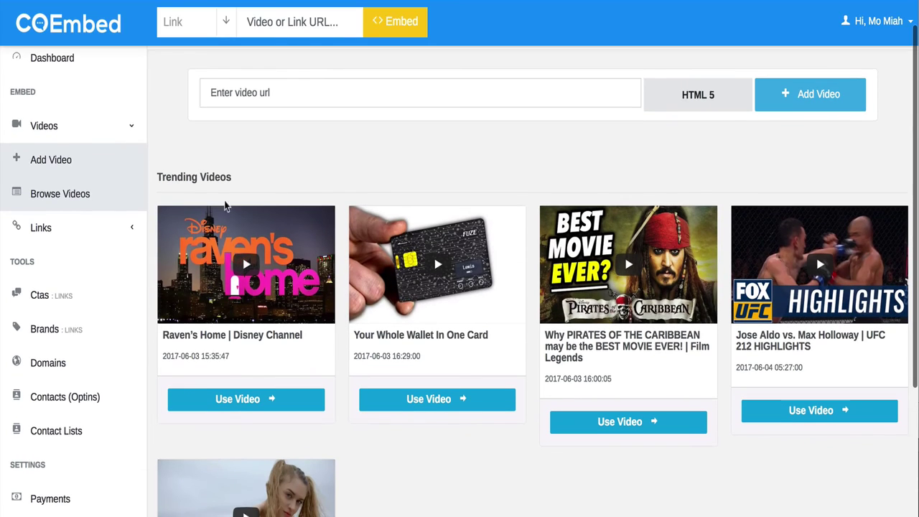
scroll(503, 390, down, 2)
scroll(404, 203, up, 3)
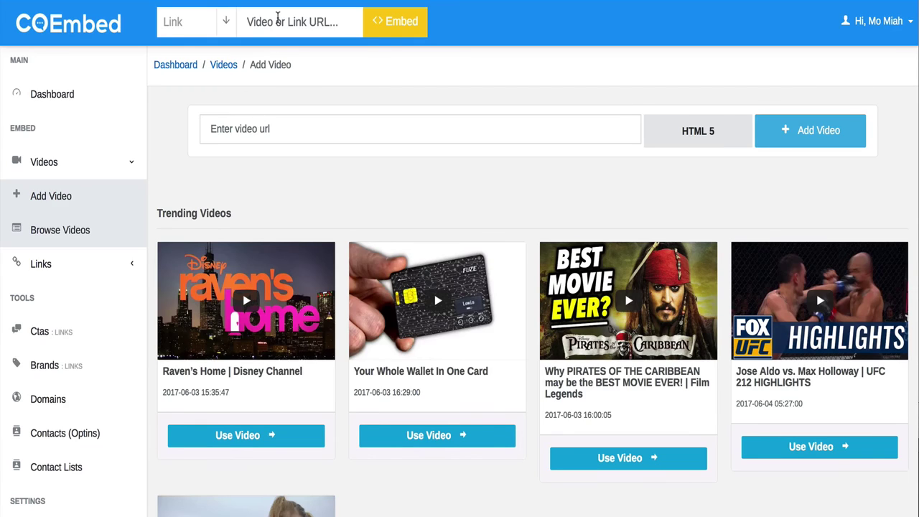
Paste a YouTube video URL into the quick embed field from both the Add Video and Browse Videos pages.
click(277, 17)
key(ctrl+v)
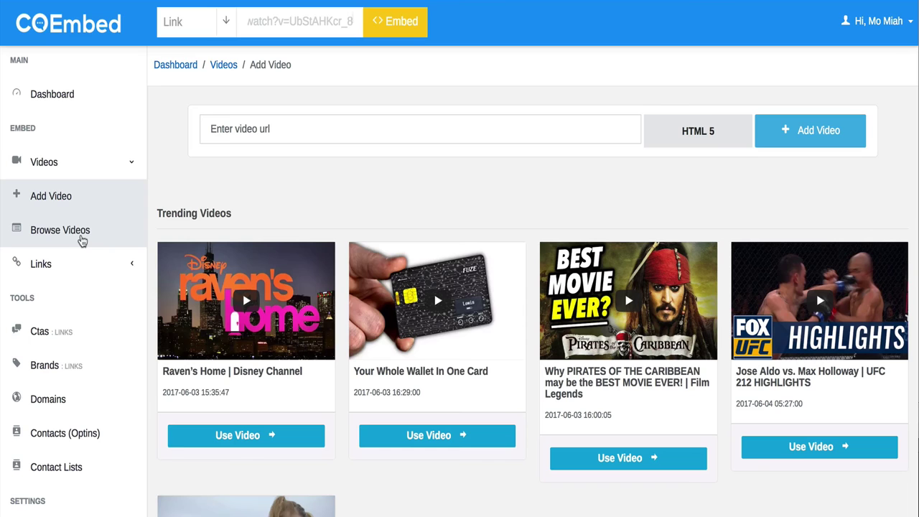
click(82, 239)
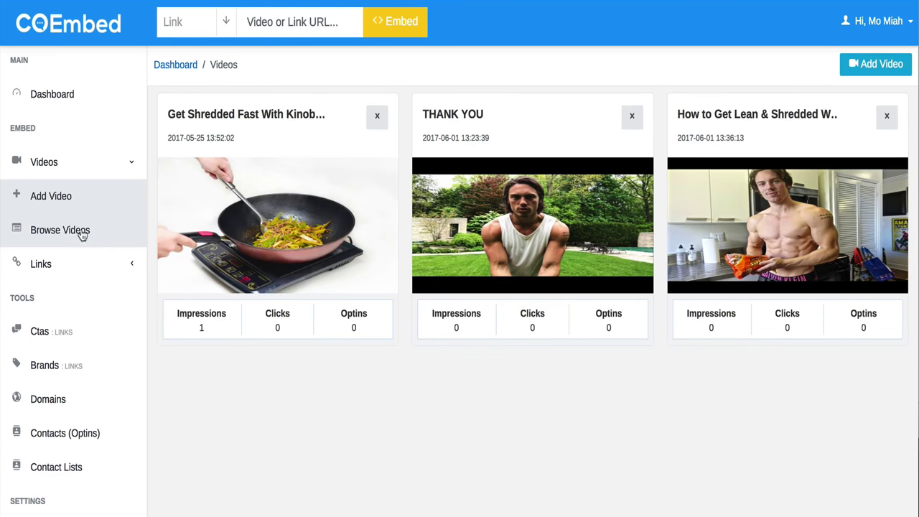
click(52, 201)
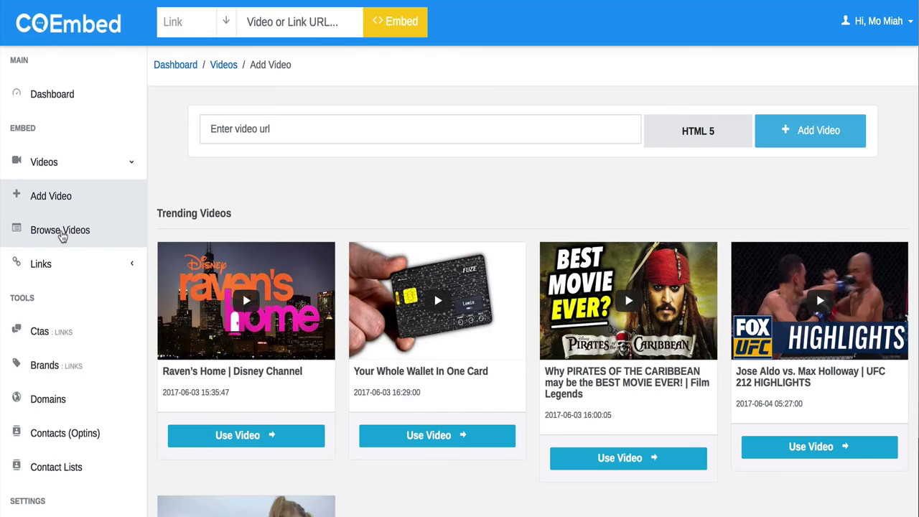
click(61, 231)
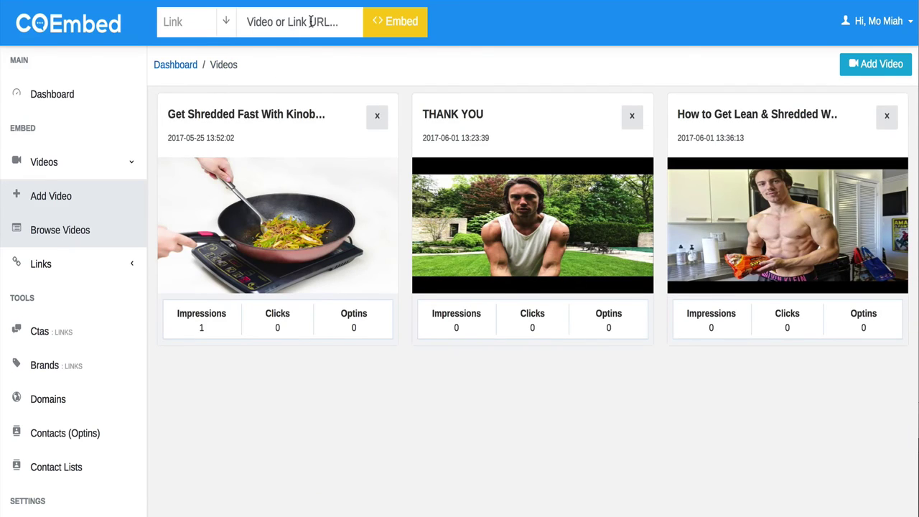
click(310, 21)
key(ctrl+v)
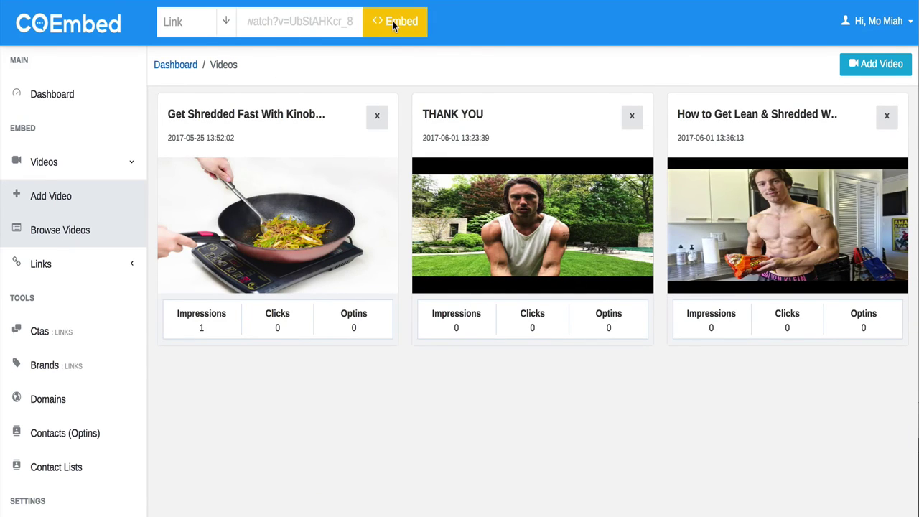
Open the player designer's widgets for the "How to Get Lean & Shredded" video, pause playback and show the available widget types.
click(734, 124)
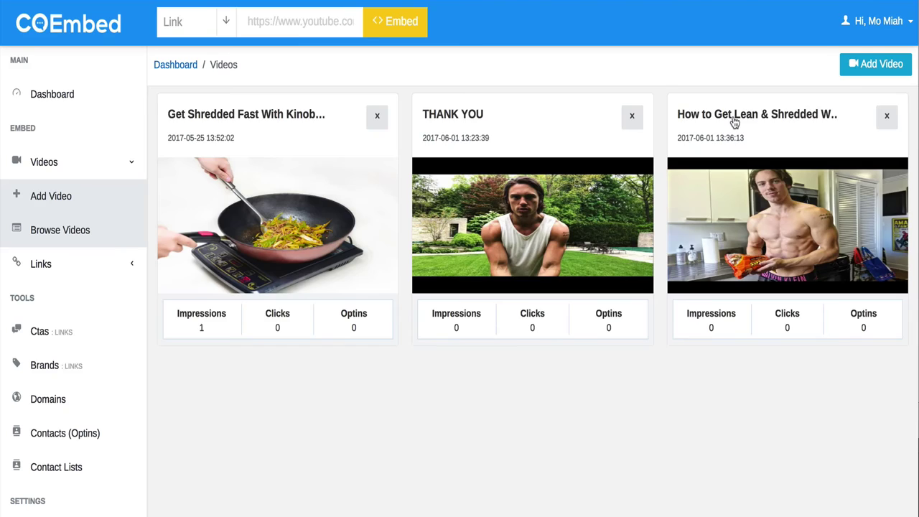
click(598, 64)
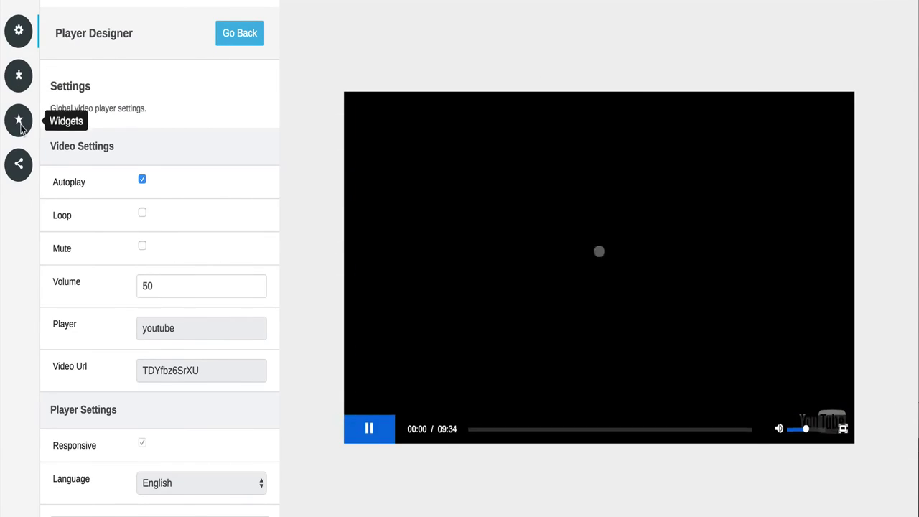
click(18, 119)
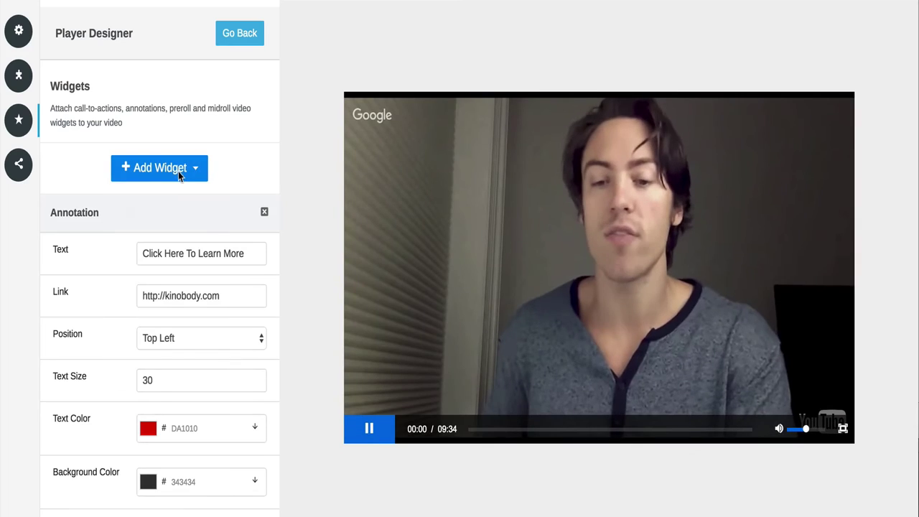
click(178, 171)
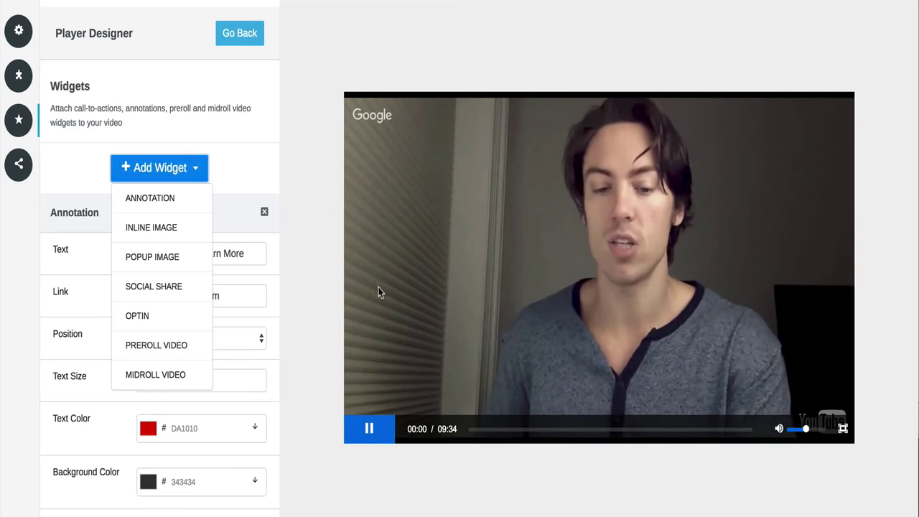
click(374, 434)
click(185, 169)
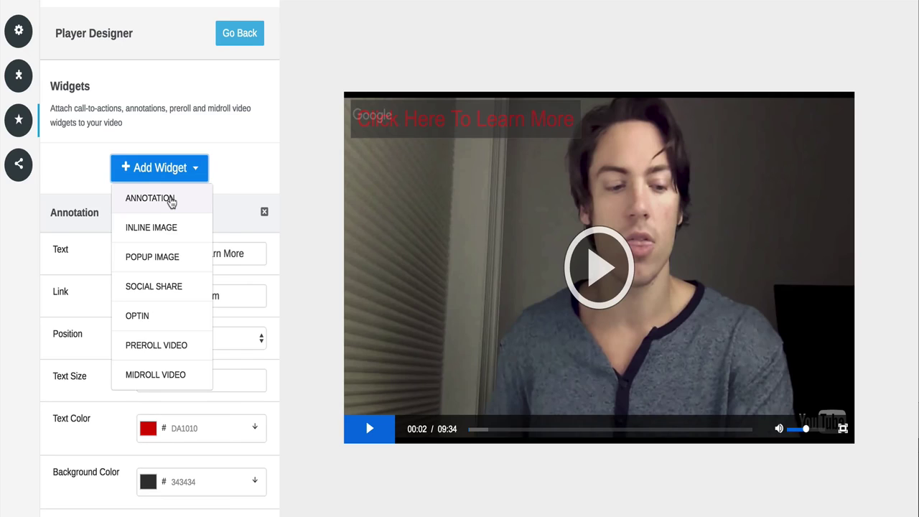
Set the annotation widget's text to "Click Here To Learn More!" and go over its link and remaining settings.
click(235, 251)
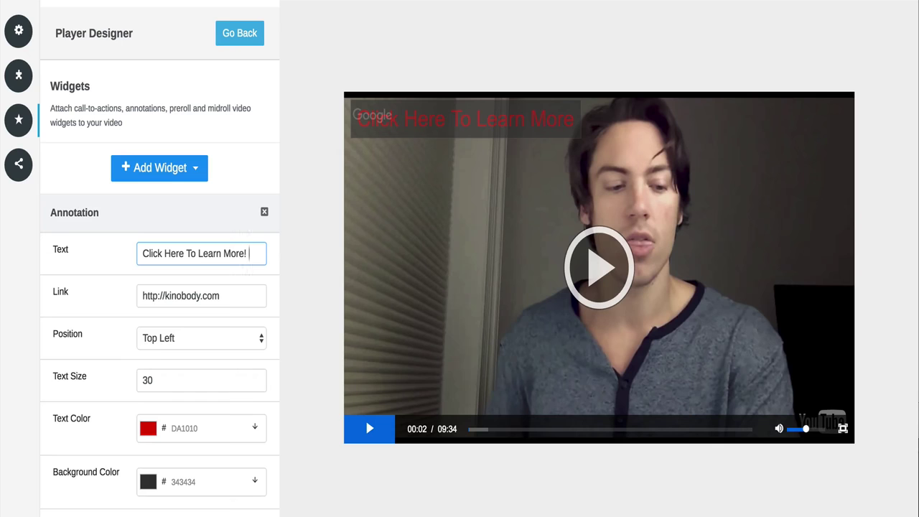
click(222, 294)
scroll(225, 298, down, 1)
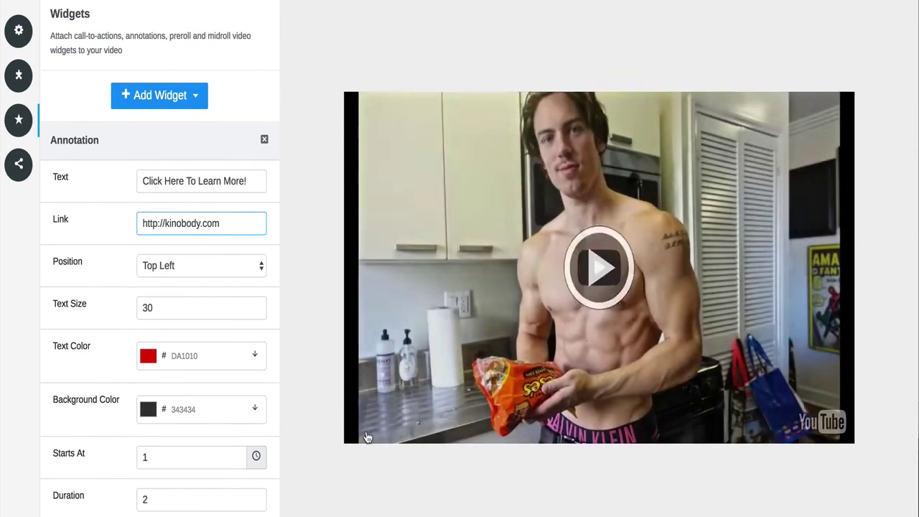
Play the video muted to preview the annotation and inline image, and pause it at about 6 seconds.
click(367, 437)
click(781, 428)
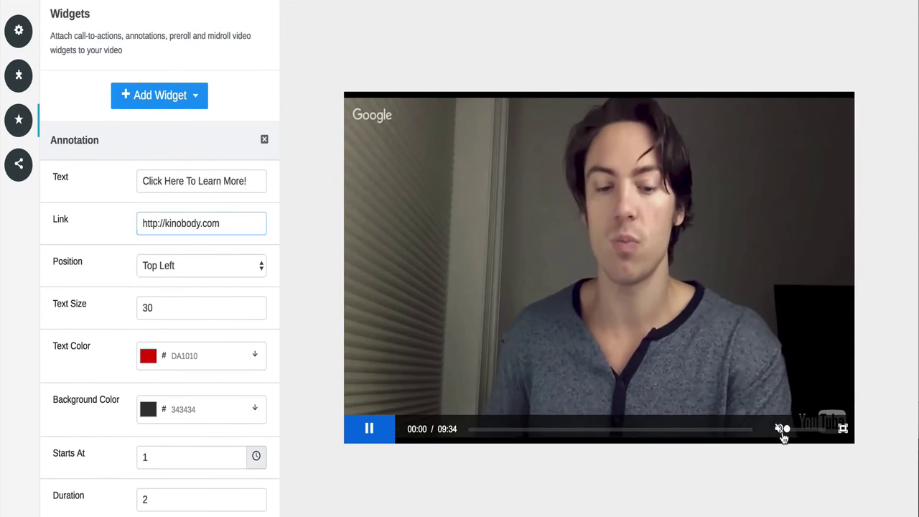
scroll(247, 266, down, 1)
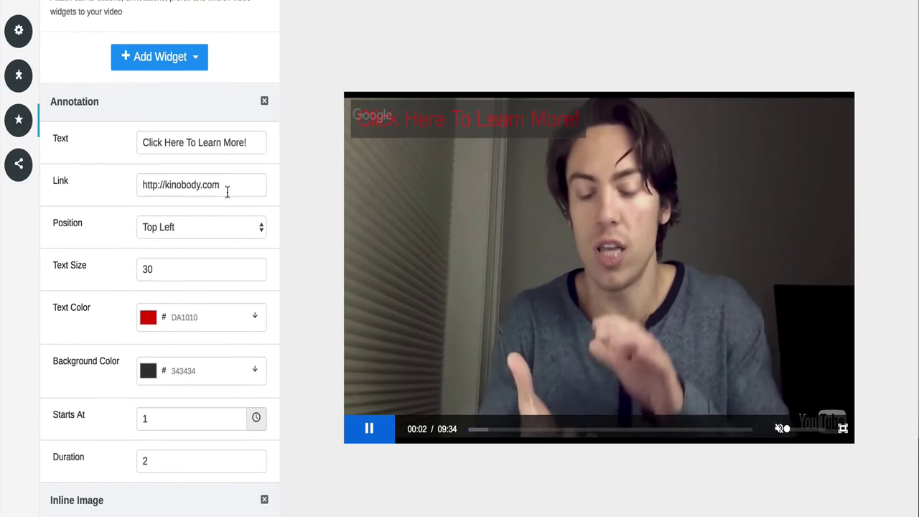
scroll(184, 311, down, 2)
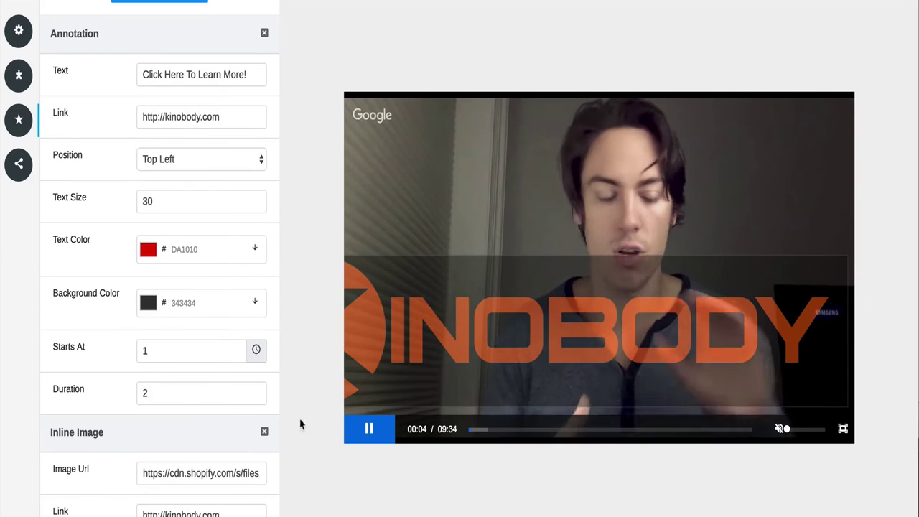
click(378, 435)
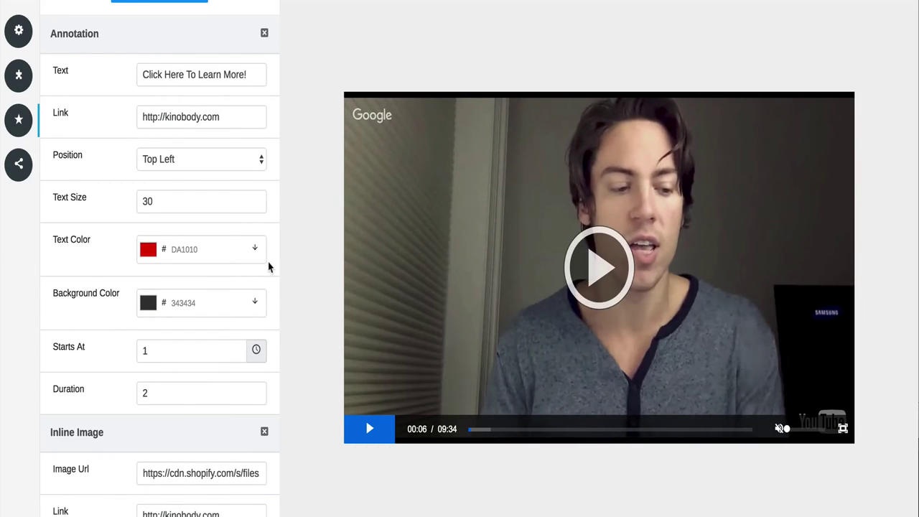
Try the annotation's start time controls and set the start time back to 1.
scroll(269, 267, down, 1)
scroll(268, 267, up, 1)
click(201, 365)
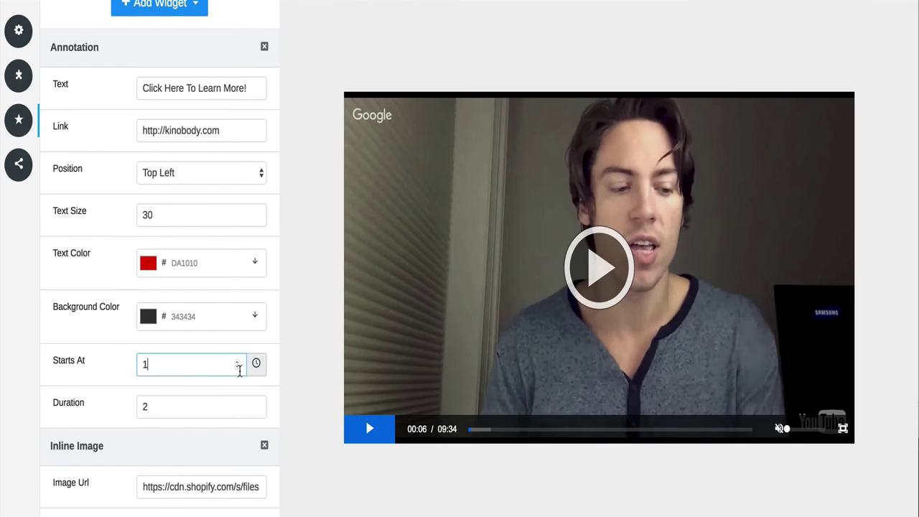
click(254, 364)
click(237, 367)
click(238, 362)
click(318, 342)
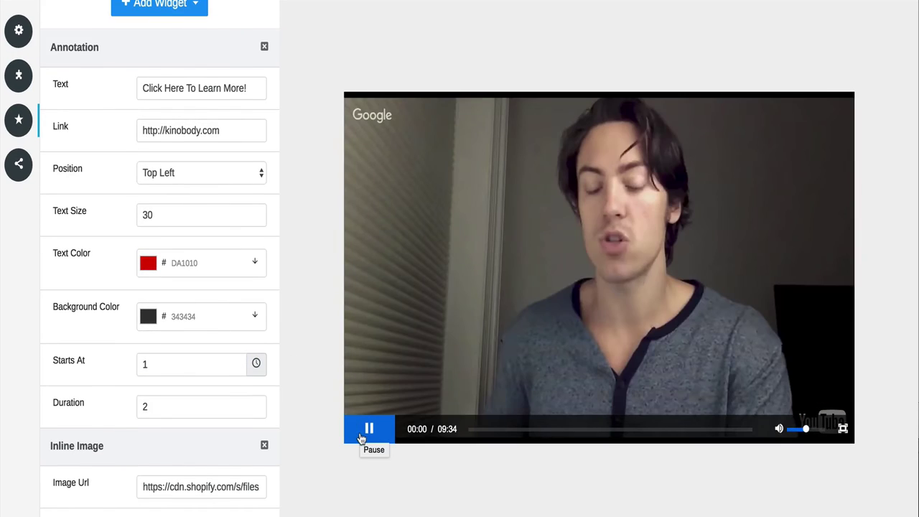
Pause the restarted video, check the annotation's timing settings and resume playback to preview the annotation.
click(367, 431)
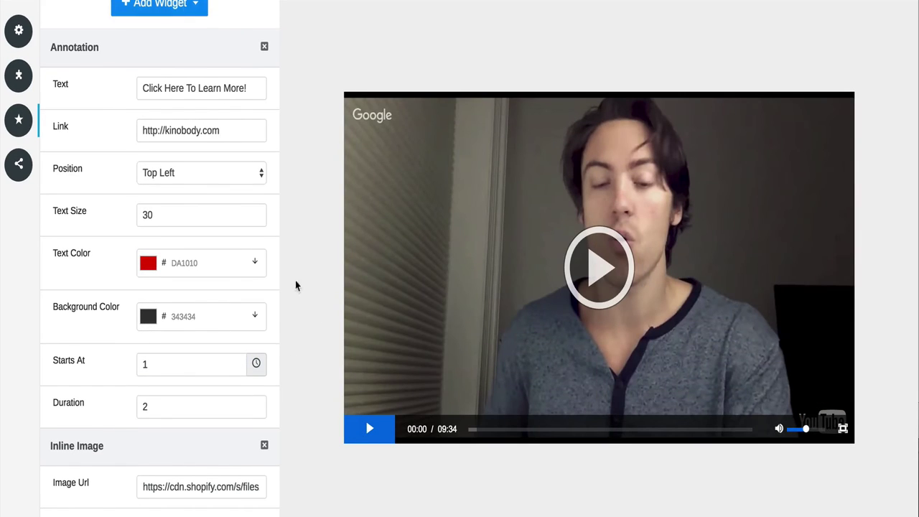
scroll(325, 327, down, 1)
scroll(344, 373, up, 1)
click(368, 423)
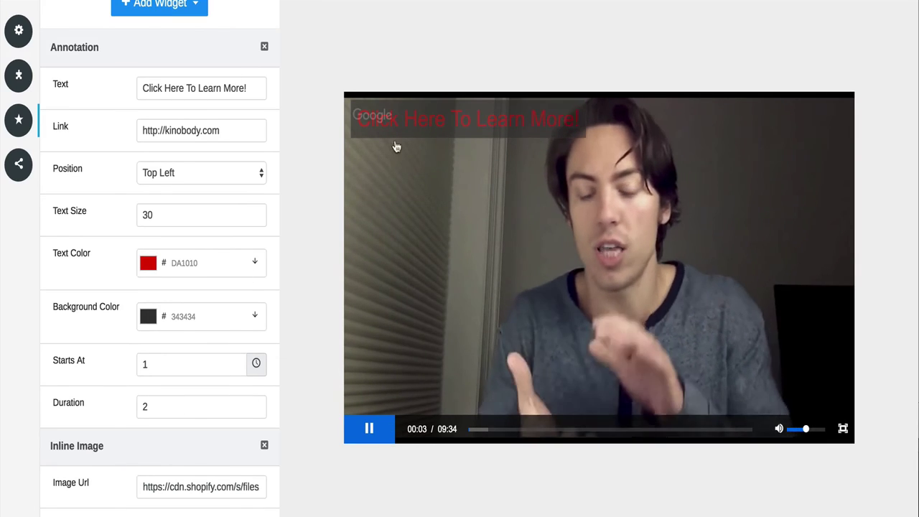
Go over the Inline Image settings, resume playback, follow the popup image's link to the Kinobody site and return to the player designer.
scroll(301, 376, down, 1)
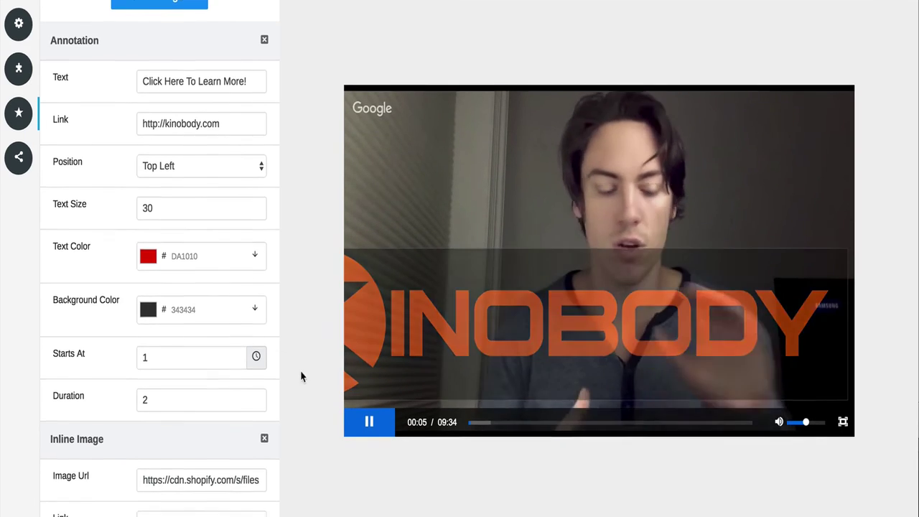
scroll(270, 476, down, 5)
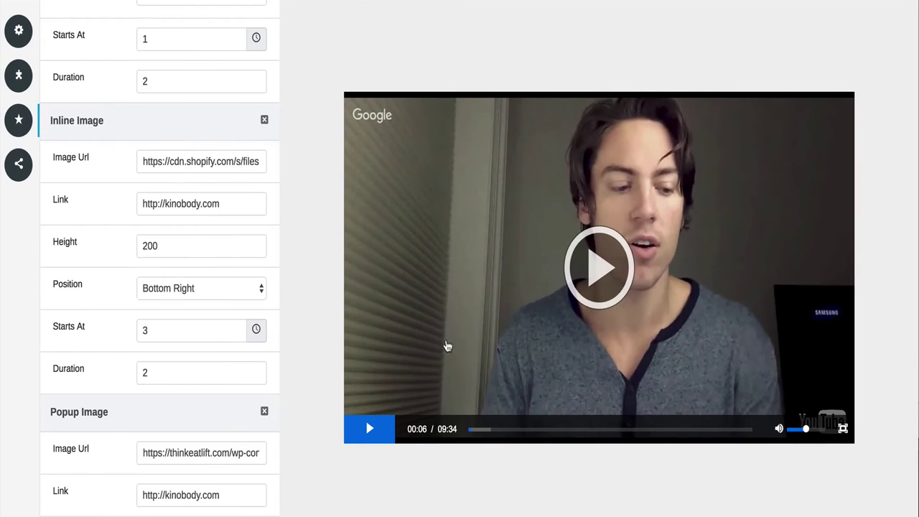
click(615, 261)
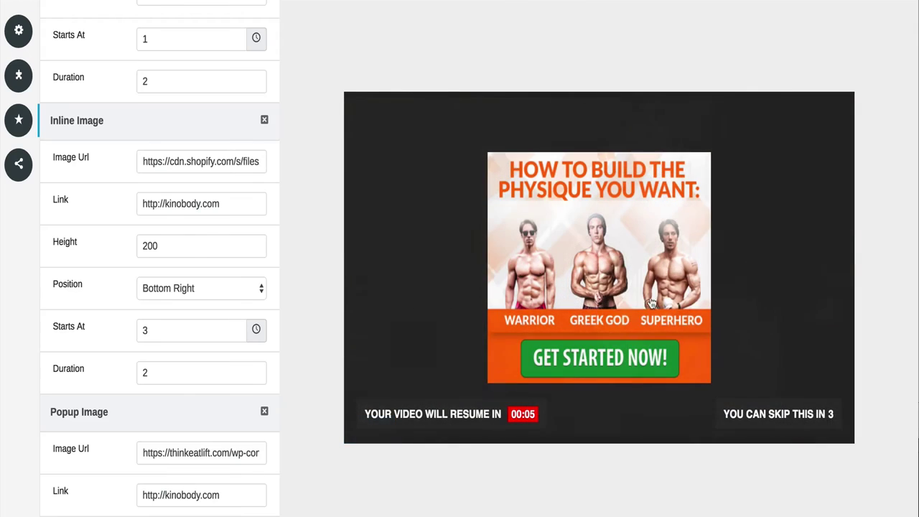
click(606, 278)
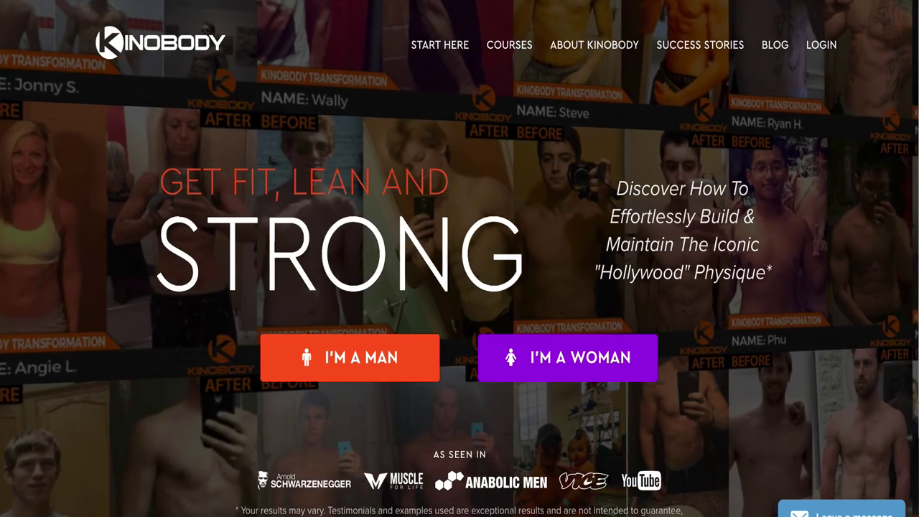
key(ctrl+w)
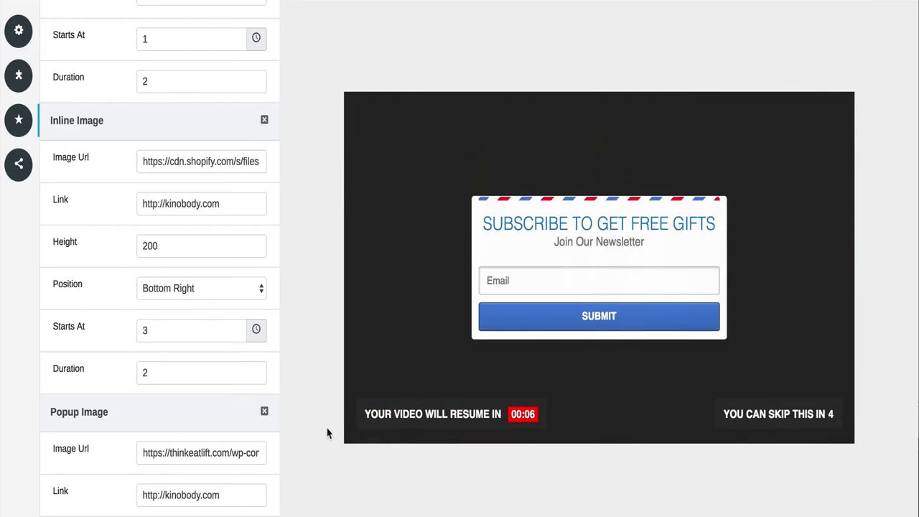
Try a start time of 5 for the Popup Image widget and mute the restarted video.
scroll(230, 352, down, 2)
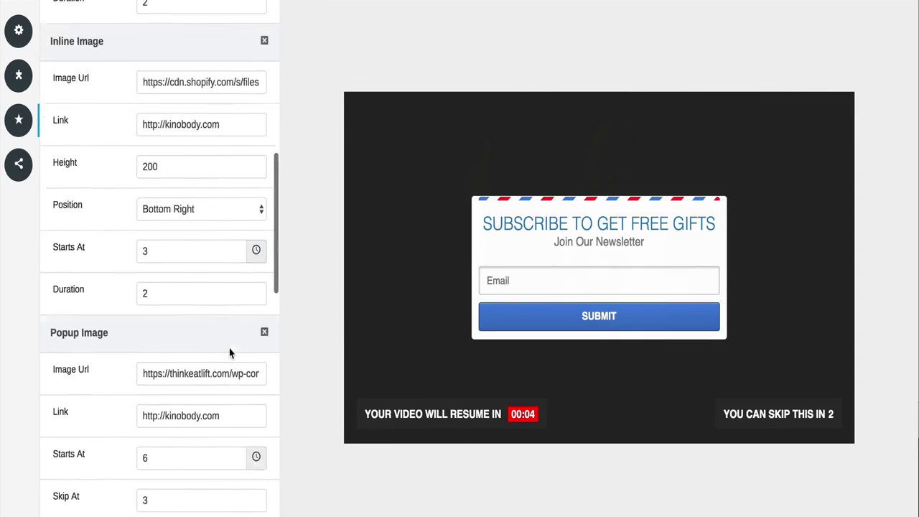
scroll(229, 351, down, 5)
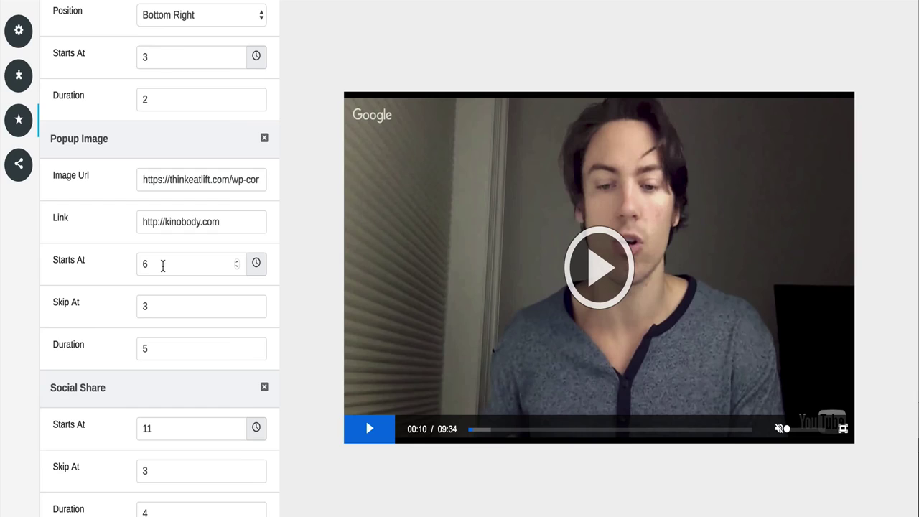
drag(163, 266, 127, 263)
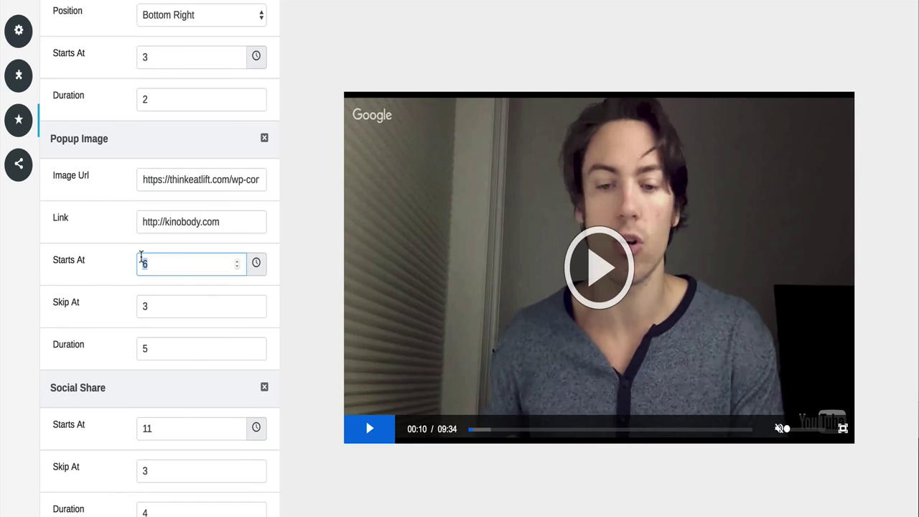
text(5)
click(291, 268)
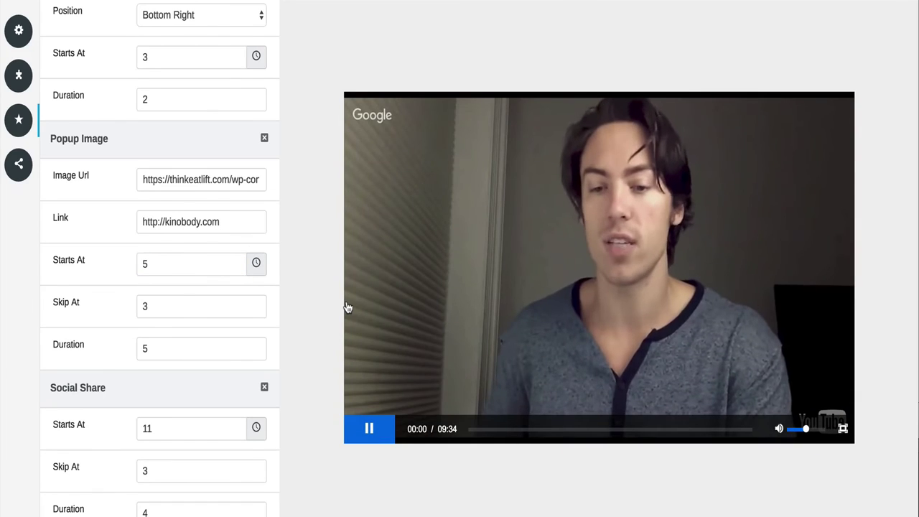
click(779, 429)
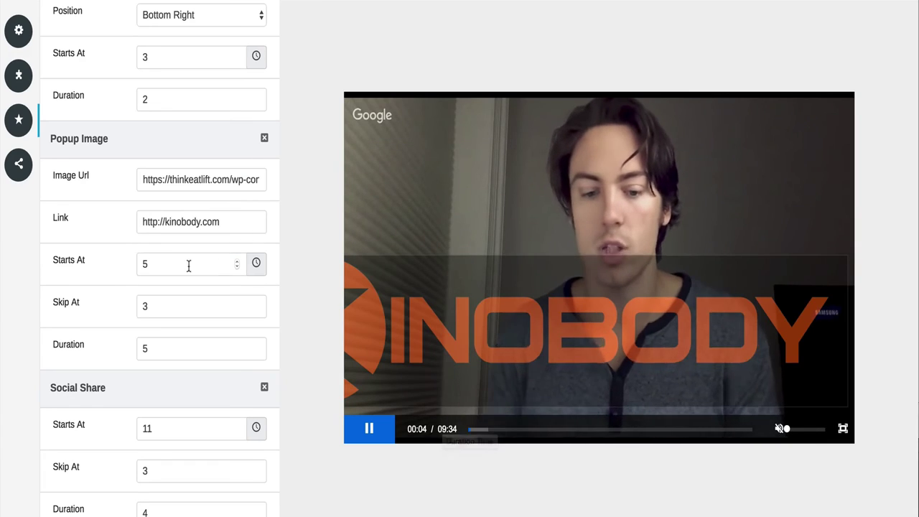
Set the Popup Image widget's start time to 6, preview the popup in the muted video, skip it and pause playback.
drag(189, 265, 136, 266)
click(259, 265)
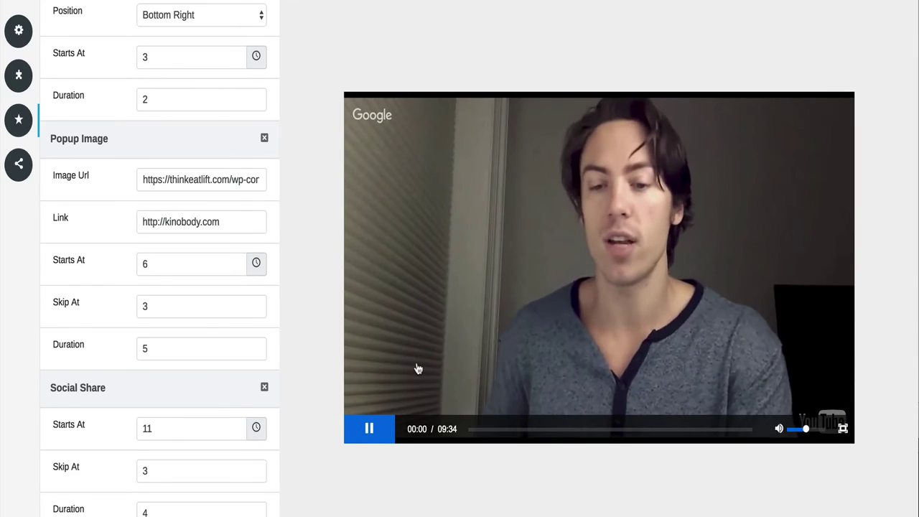
click(779, 426)
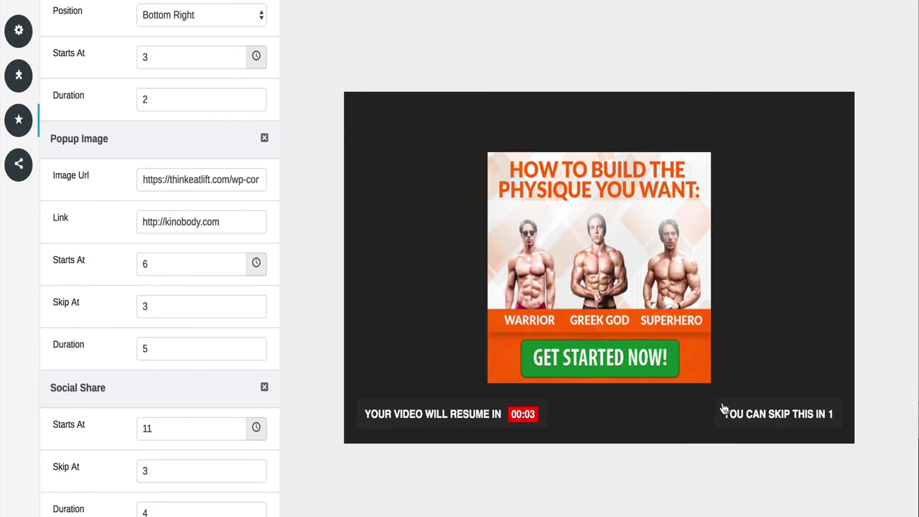
click(806, 414)
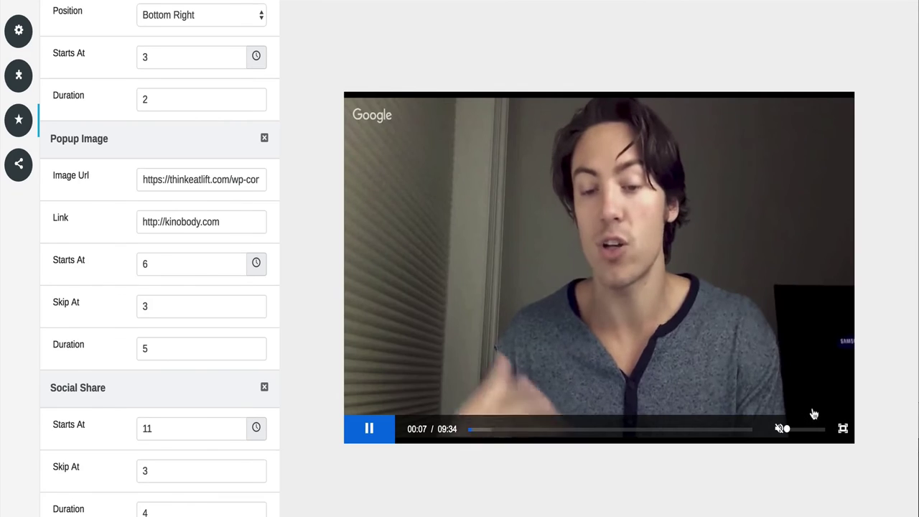
click(372, 424)
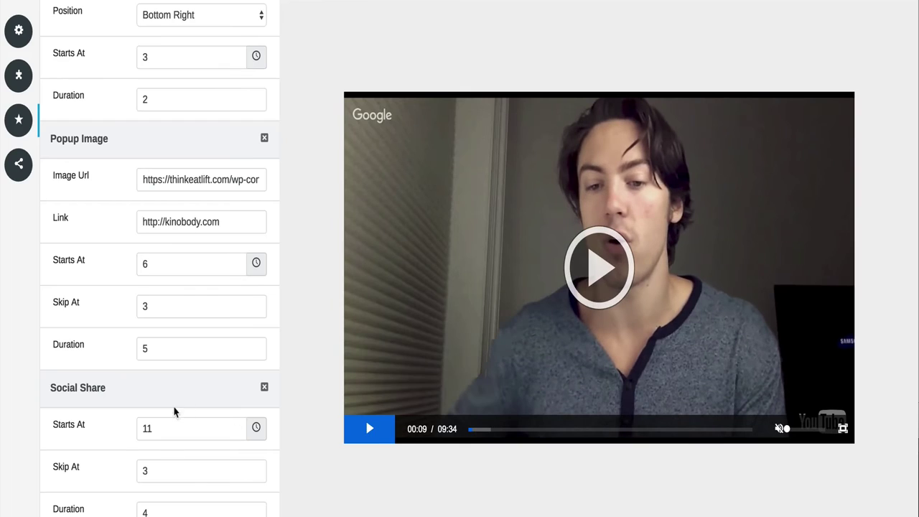
Try a start time of 7 for the Social Share widget, mute and pause the video, and look over its share settings and platforms.
scroll(173, 409, down, 3)
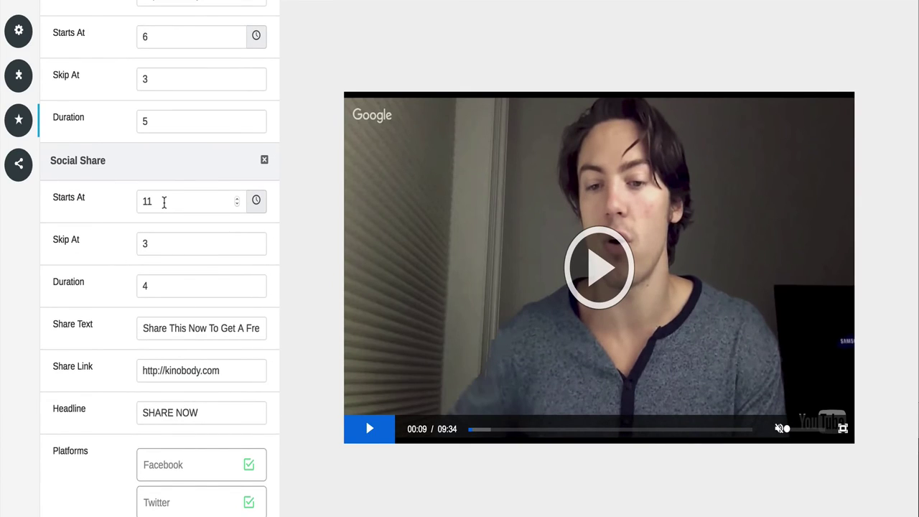
drag(164, 202, 120, 199)
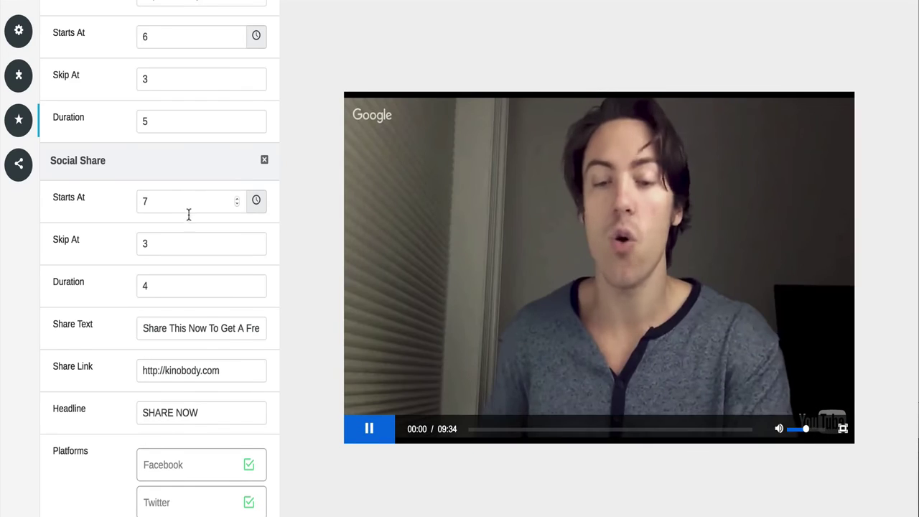
click(780, 428)
click(369, 428)
scroll(221, 345, down, 3)
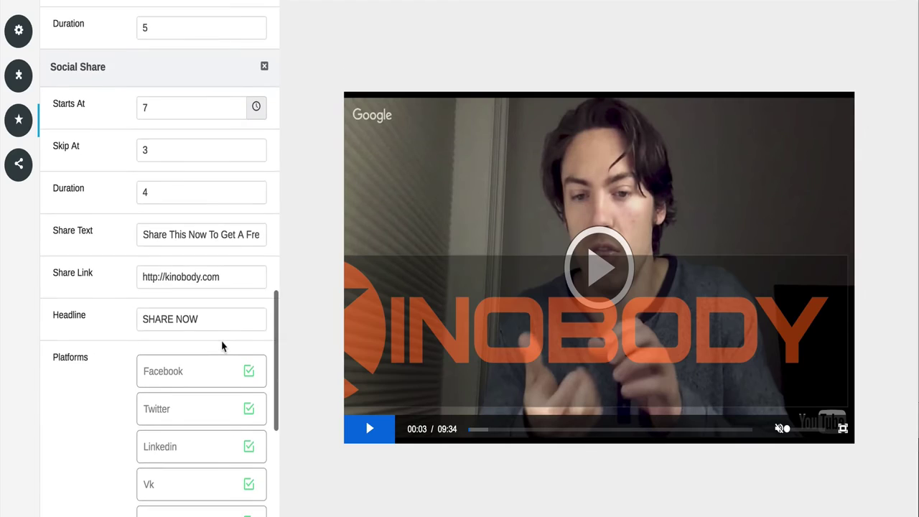
scroll(133, 125, up, 2)
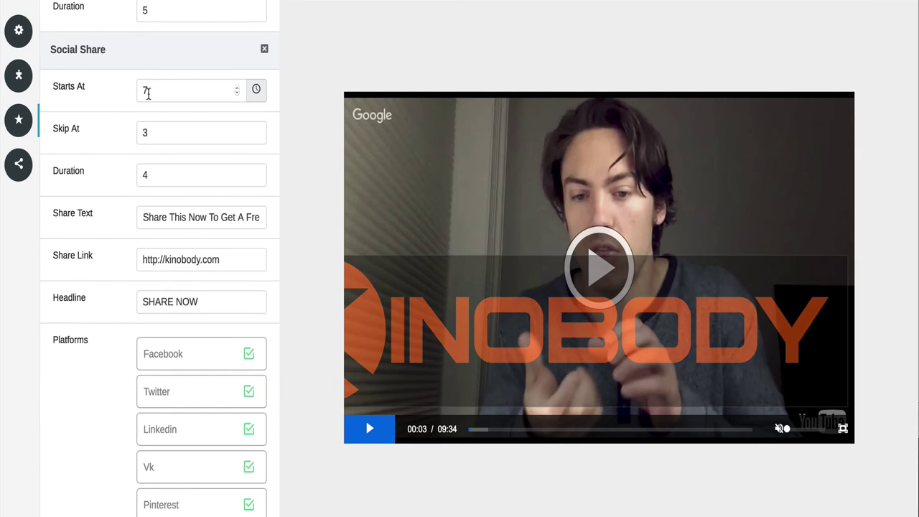
Set the Social Share widget's start time to 8.
click(149, 92)
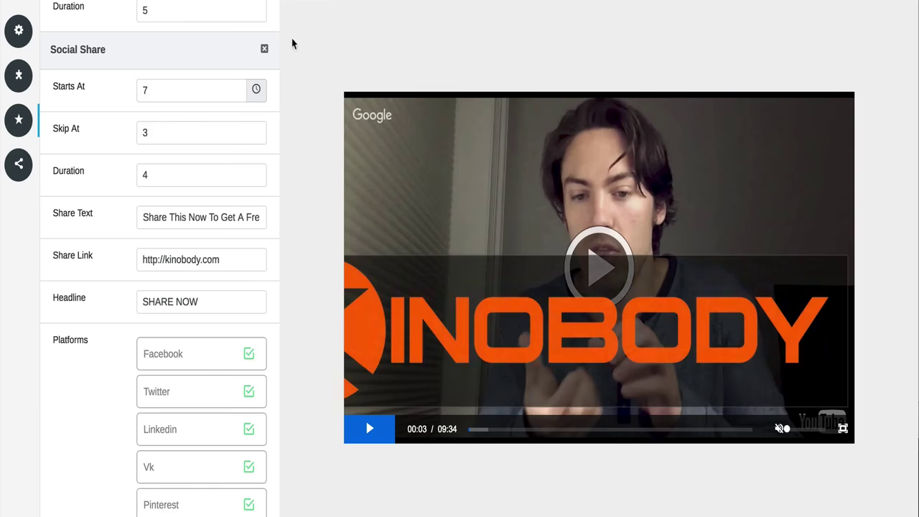
drag(170, 94, 123, 94)
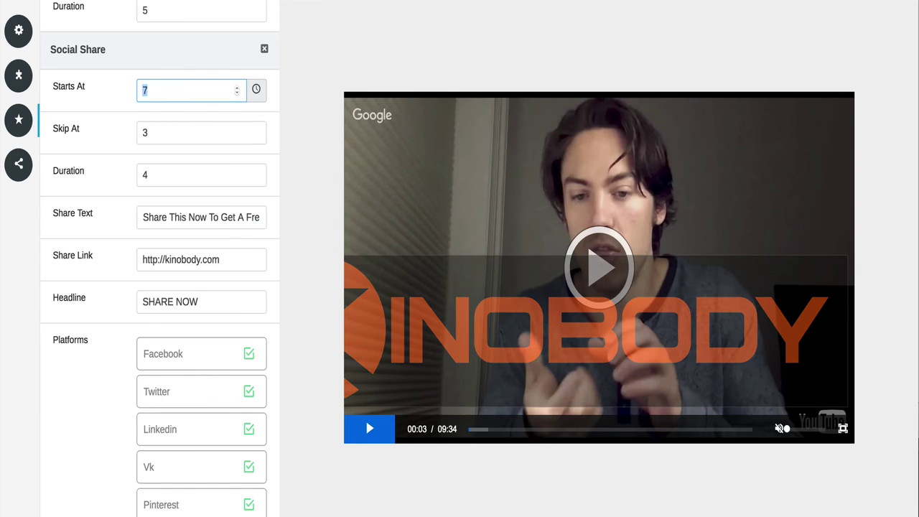
text(8)
click(321, 212)
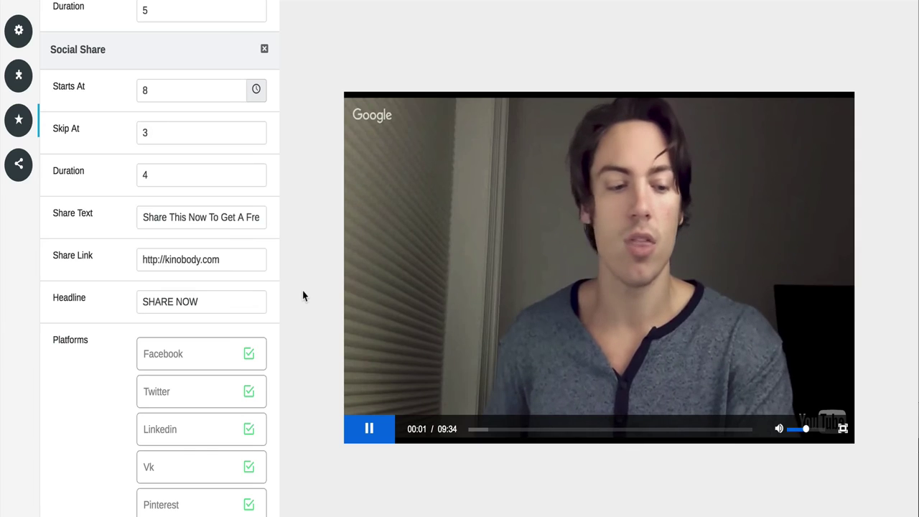
Preview the muted video, skipping the popup image and resuming playback, and pause it at about 10 seconds.
click(779, 429)
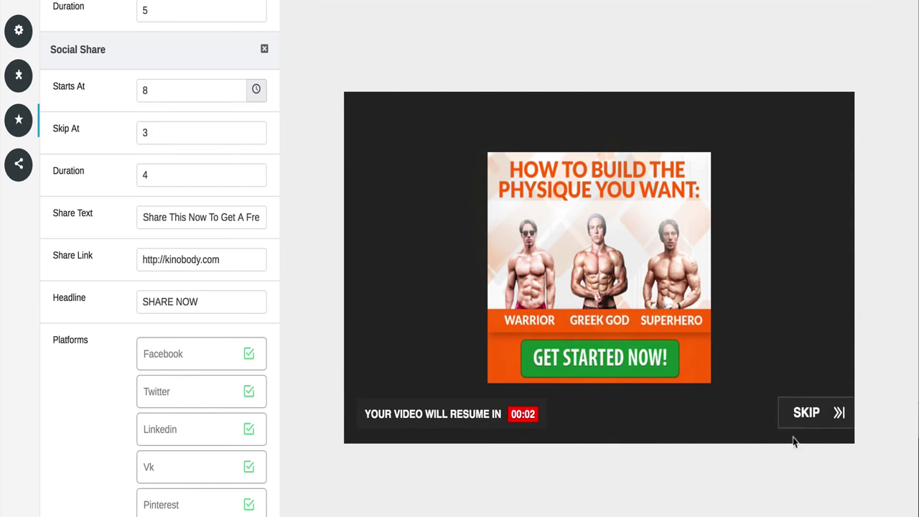
click(800, 415)
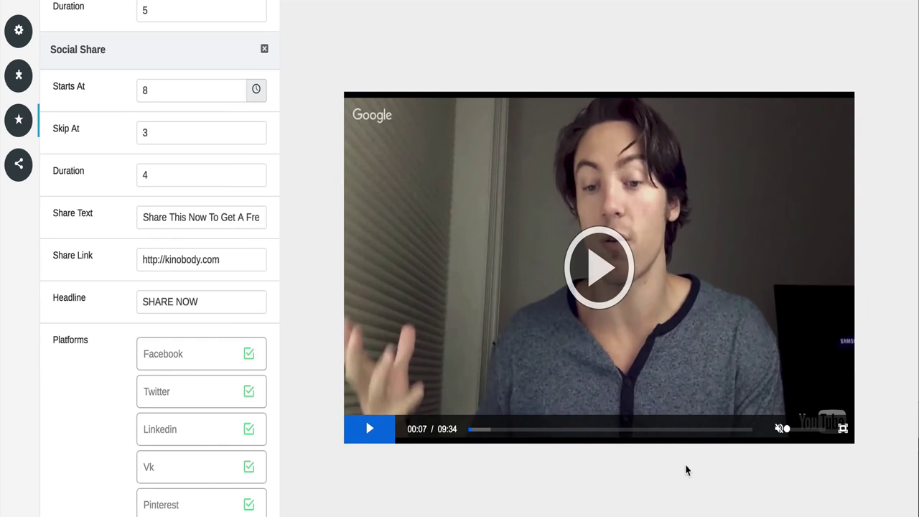
click(634, 281)
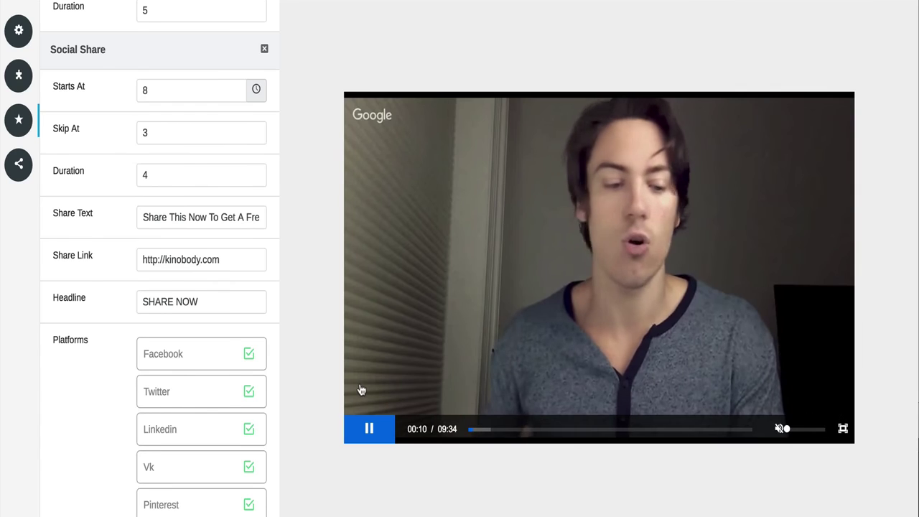
click(366, 428)
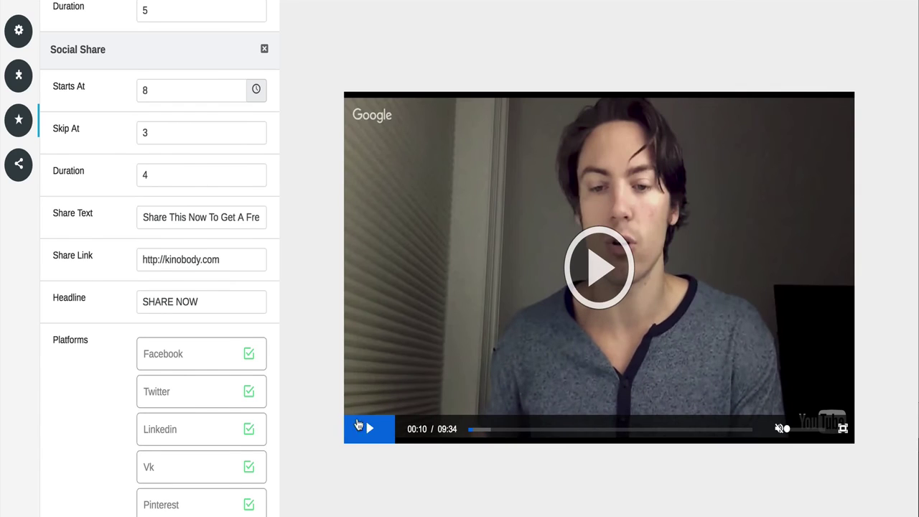
Set the OptIn widget's start time to 3.
scroll(272, 427, down, 5)
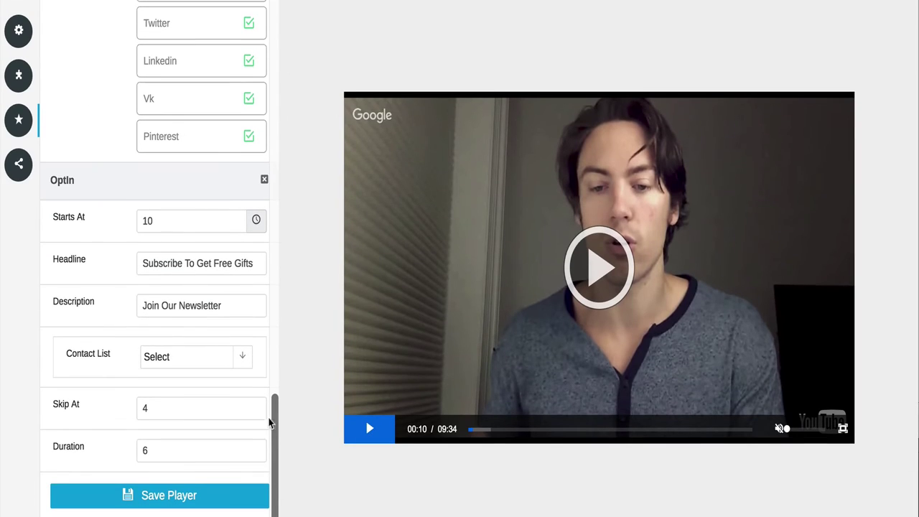
drag(160, 219, 107, 219)
text(3)
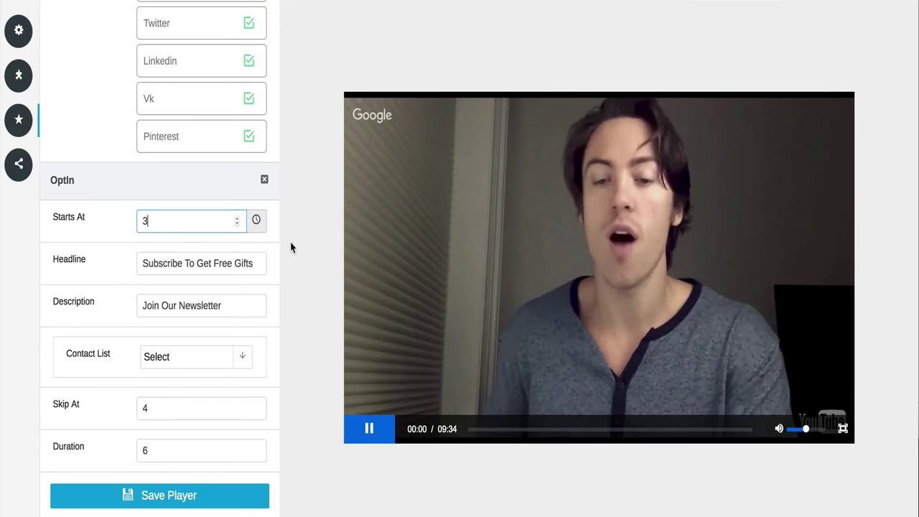
Mute the preview video and fill in the subscriber's e-mail in the opt-in form shown over it.
click(779, 429)
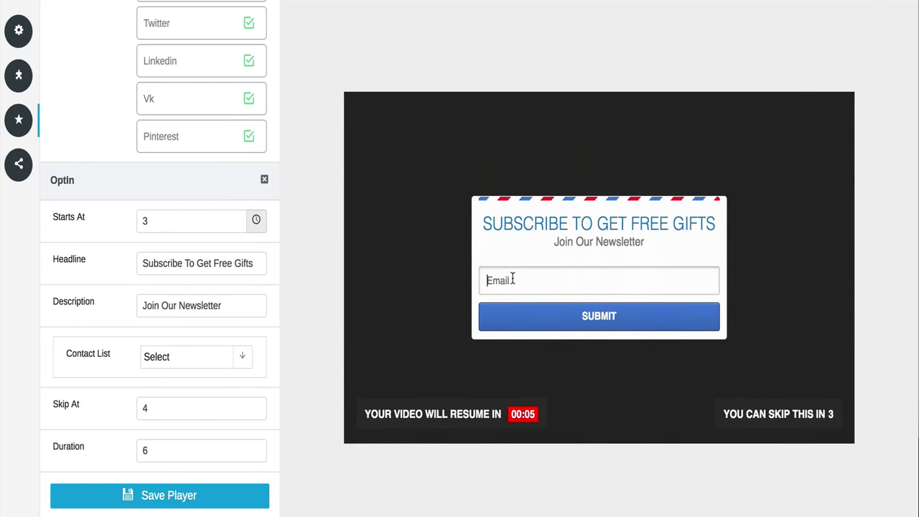
click(599, 280)
text(r)
key(Down)
key(Return)
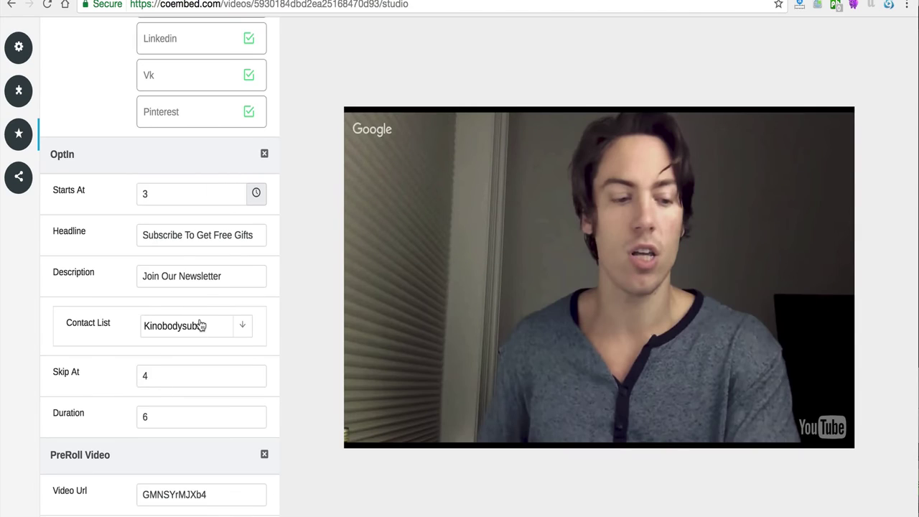
Switch the OptIn widget's contact list to testexample and back to Kinobodysubs.
click(201, 326)
click(186, 351)
click(194, 331)
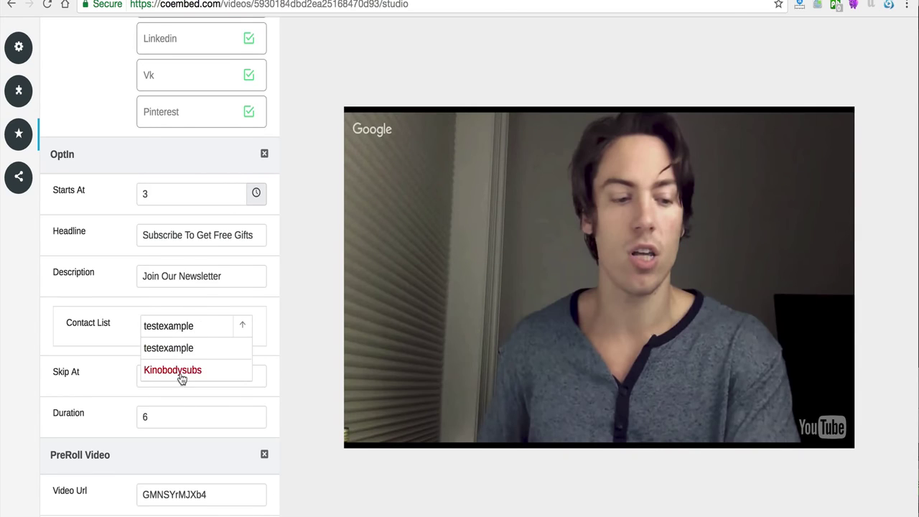
click(180, 372)
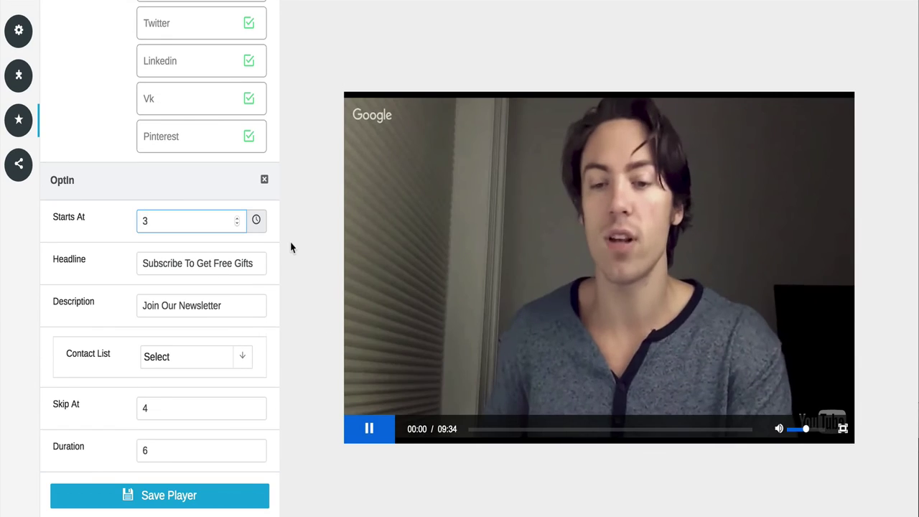
Mute the restarted video, enter the subscriber's e-mail in the newsletter opt-in form and submit it.
click(781, 428)
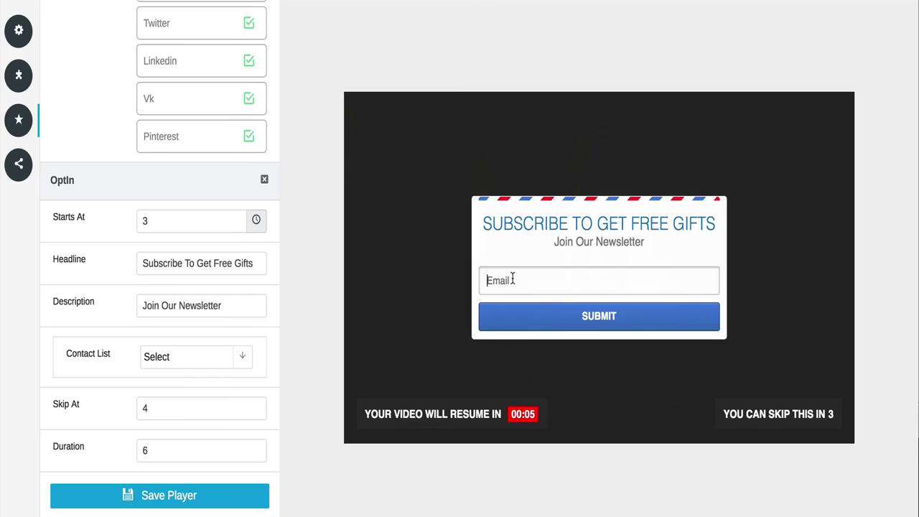
text(r)
key(Down)
key(Return)
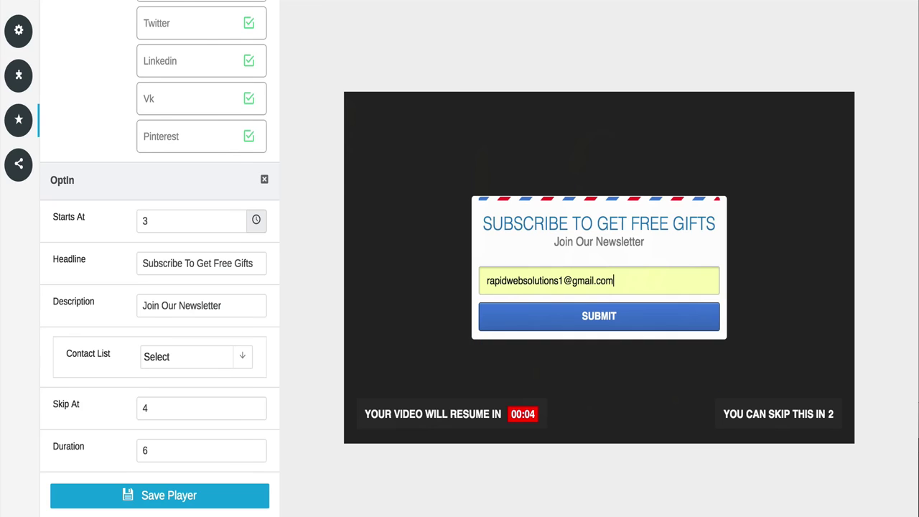
click(585, 314)
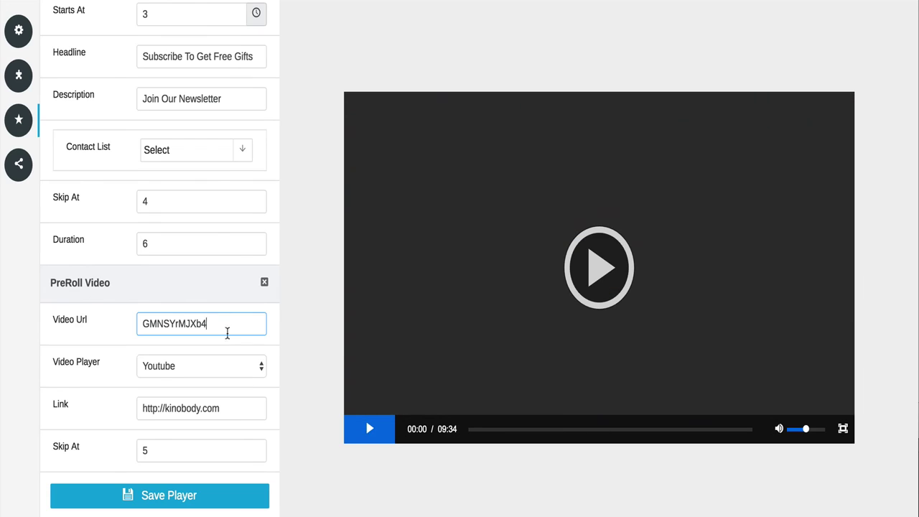
Clear the PreRoll Video widget's video URL and add a MidRoll Video widget to the player.
drag(224, 326, 107, 289)
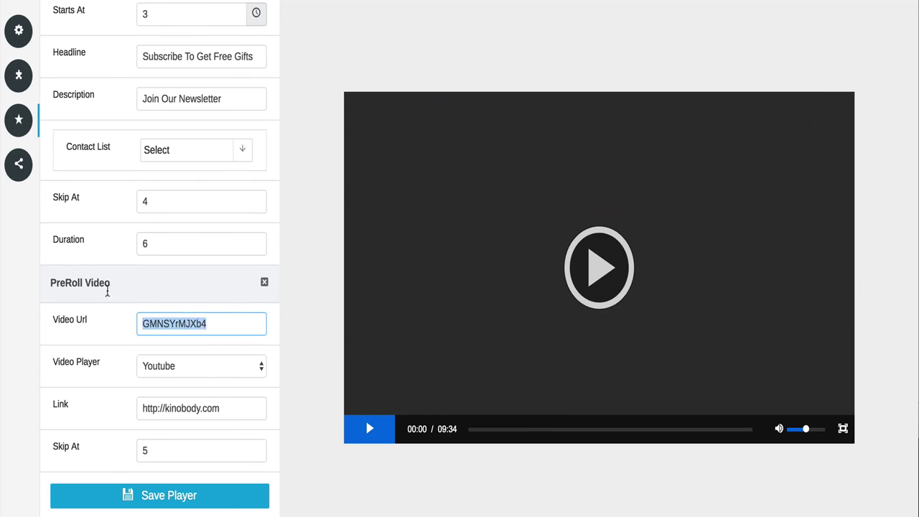
key(BackSpace)
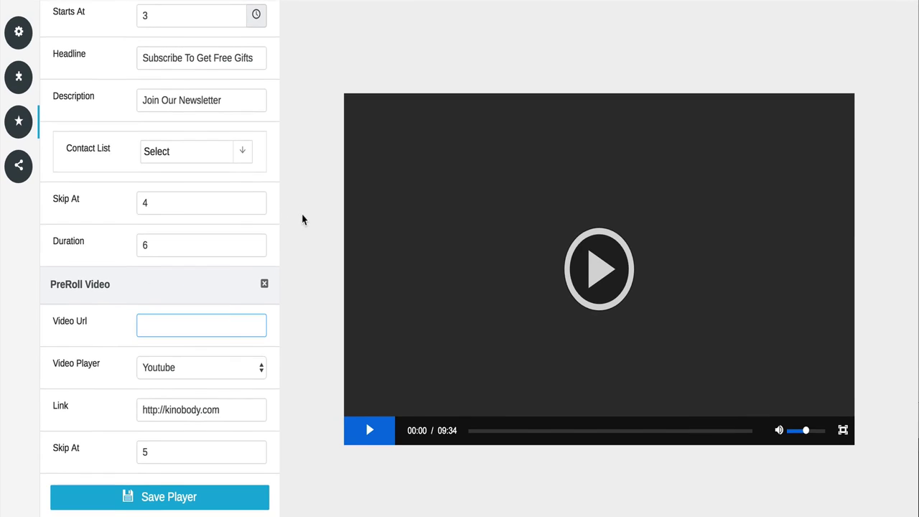
scroll(173, 171, up, 15)
click(194, 169)
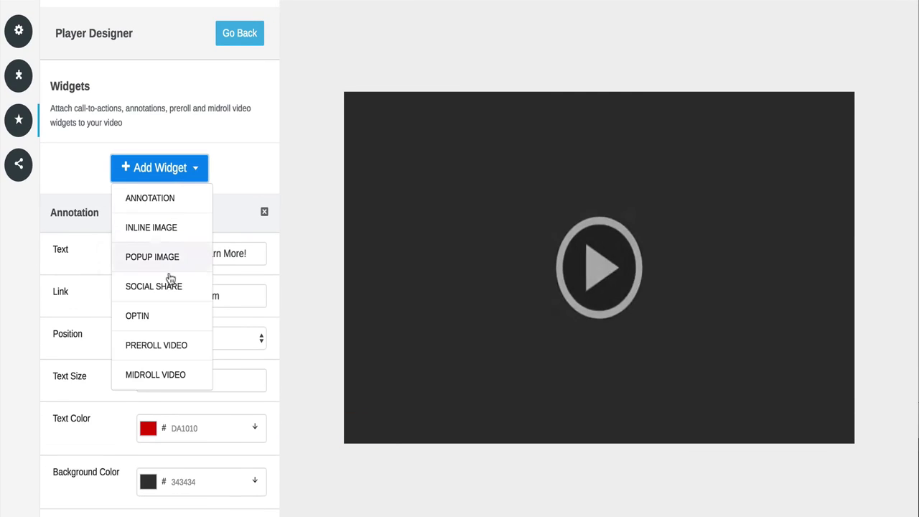
click(163, 372)
scroll(263, 287, down, 20)
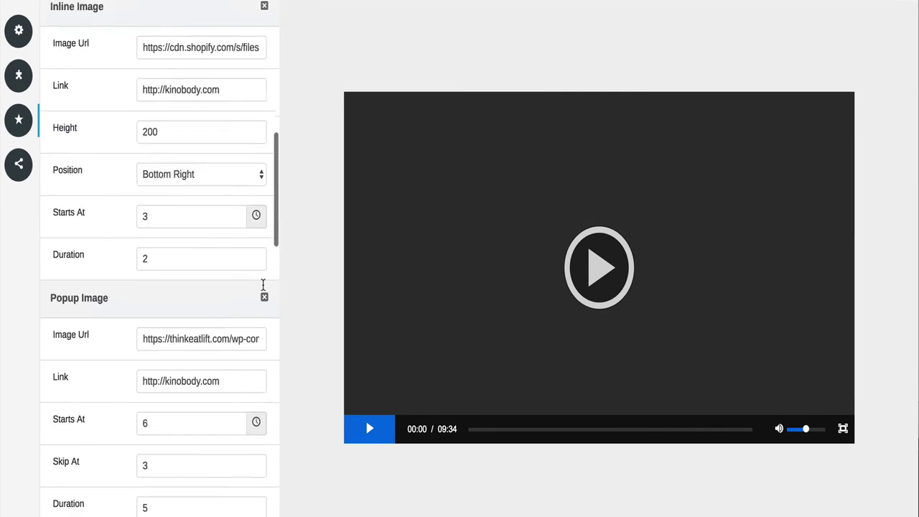
scroll(199, 263, up, 3)
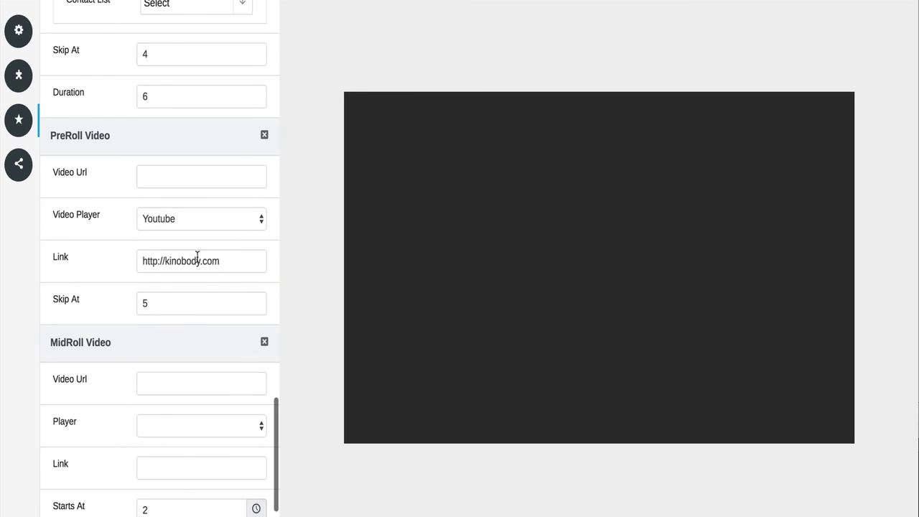
Set the PreRoll Video widget's video URL to GMNSYrMJXb4 and its Skip At value to 6.
click(167, 183)
text(GMNSYrMJXb4)
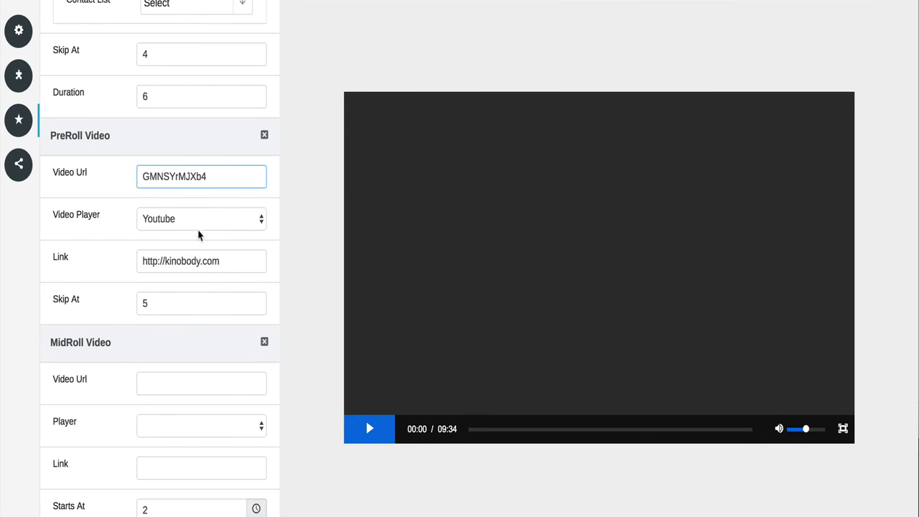
click(285, 250)
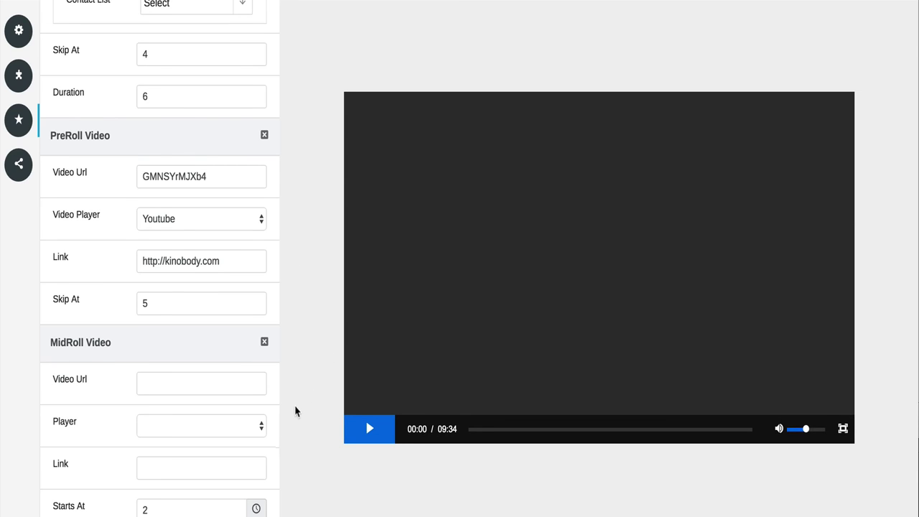
click(215, 303)
key(BackSpace)
text(6)
click(315, 285)
Preview the player, skip the pre-roll video and pause the main video.
click(370, 430)
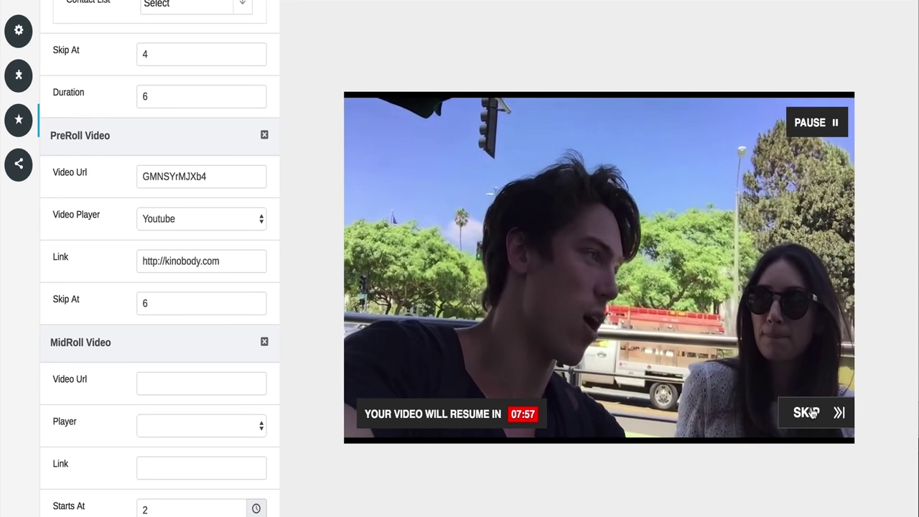
click(808, 412)
click(369, 431)
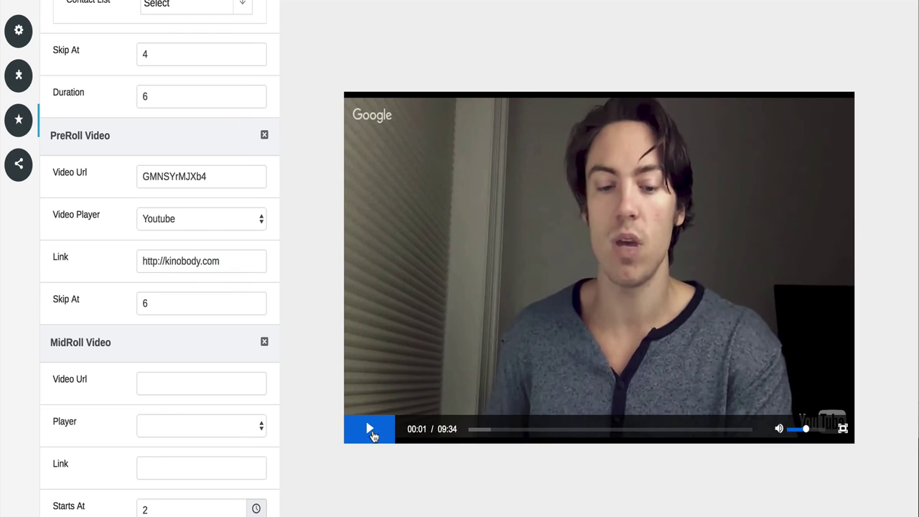
click(173, 375)
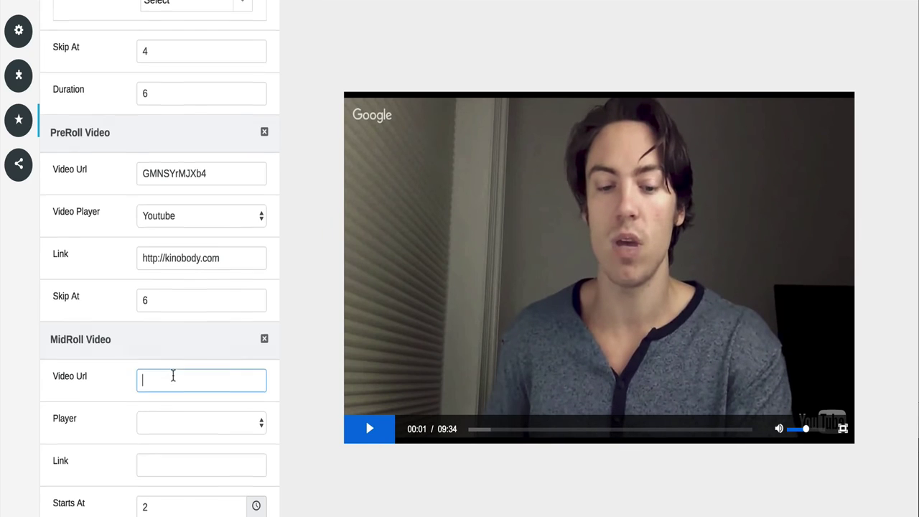
scroll(219, 398, down, 2)
Open the player's sharing options and select the video's share URL.
scroll(166, 355, up, 15)
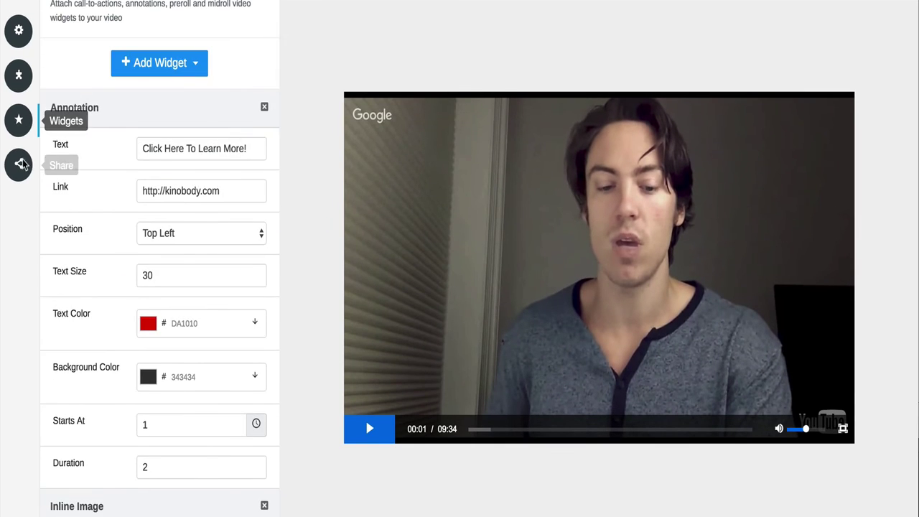
click(19, 164)
scroll(149, 201, up, 1)
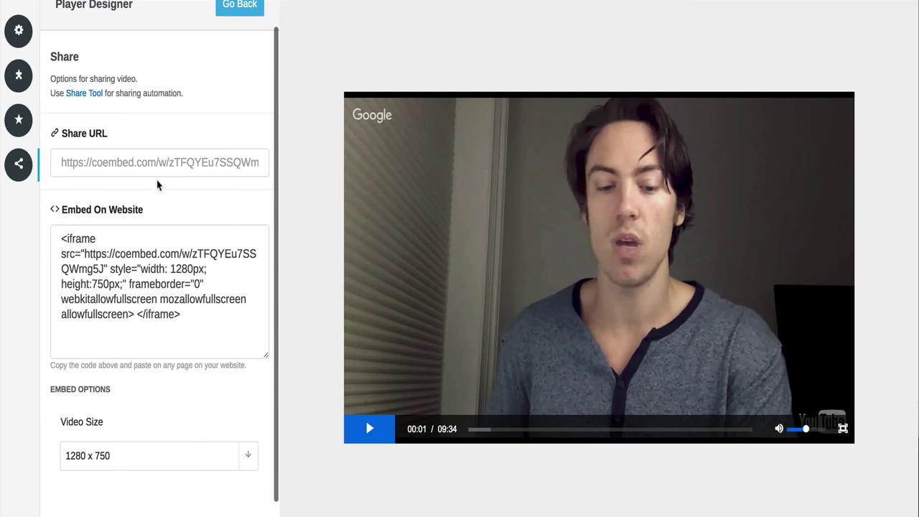
click(164, 159)
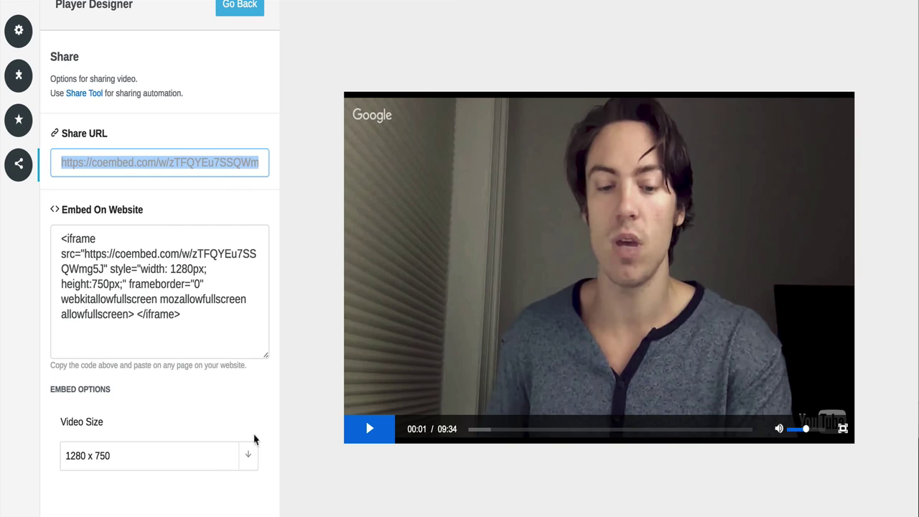
scroll(153, 282, down, 1)
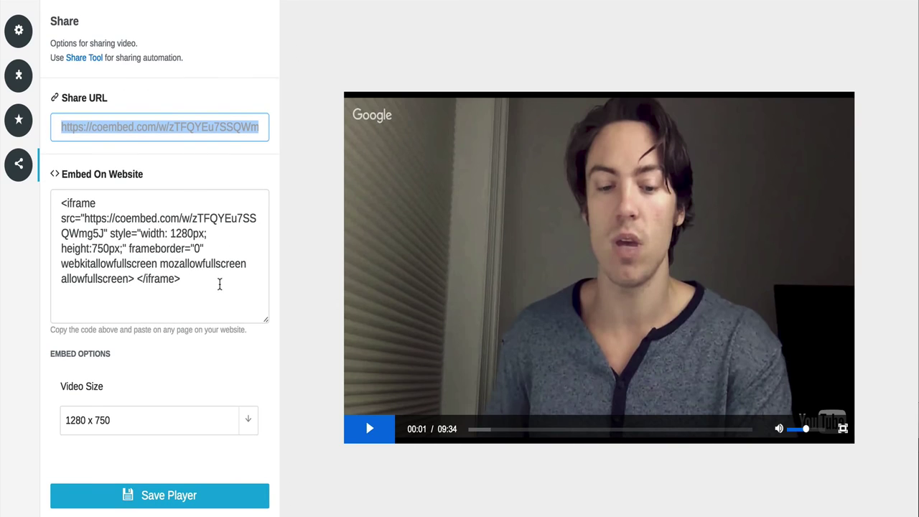
Check the available embed sizes, choose 1280 x 750 and save the player.
click(203, 425)
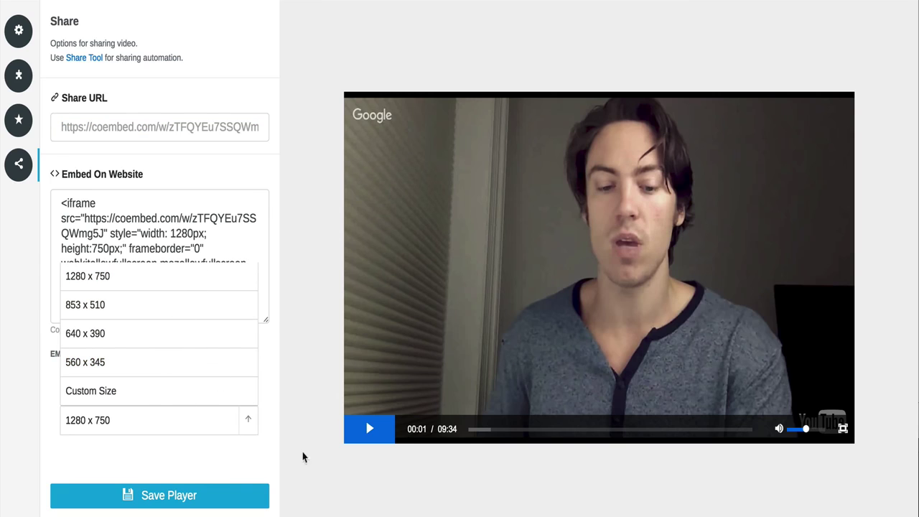
click(208, 287)
click(202, 423)
click(219, 407)
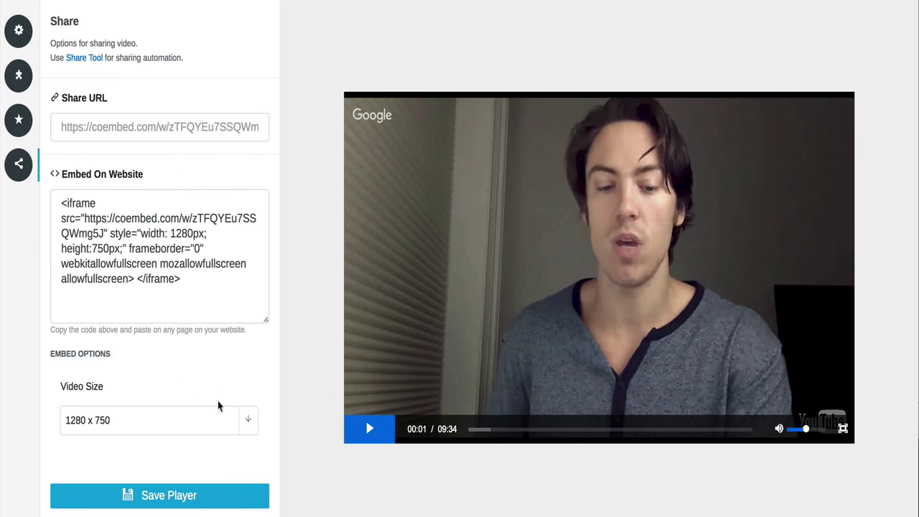
click(192, 506)
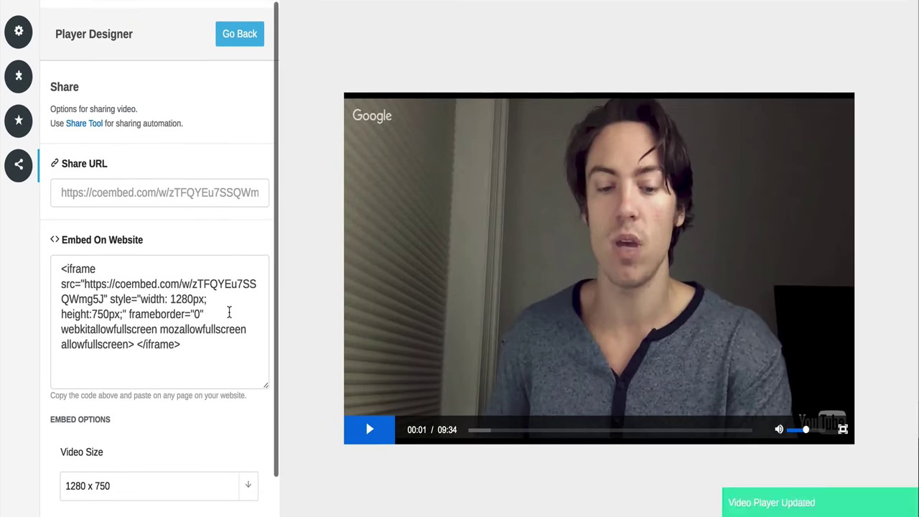
Return to the video's details page and examine its traffic chart and statistics.
click(237, 29)
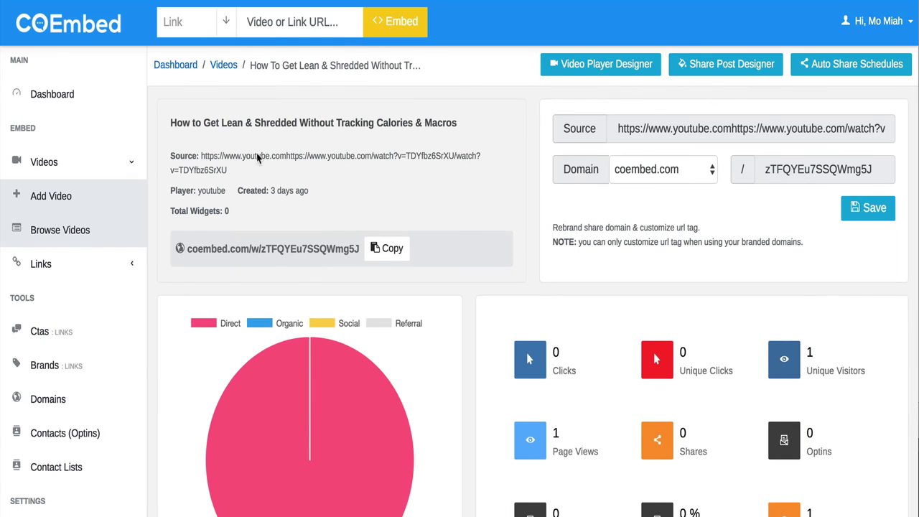
scroll(257, 158, down, 2)
scroll(274, 205, up, 2)
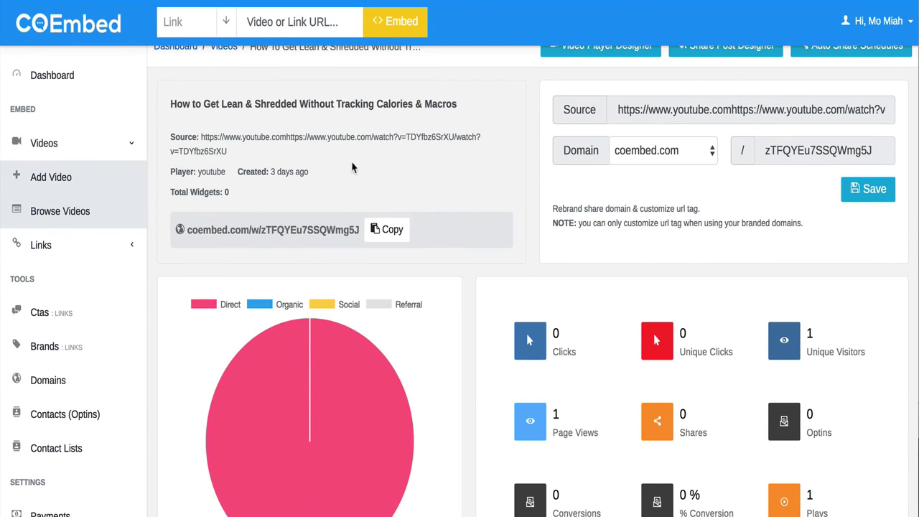
scroll(481, 197, up, 1)
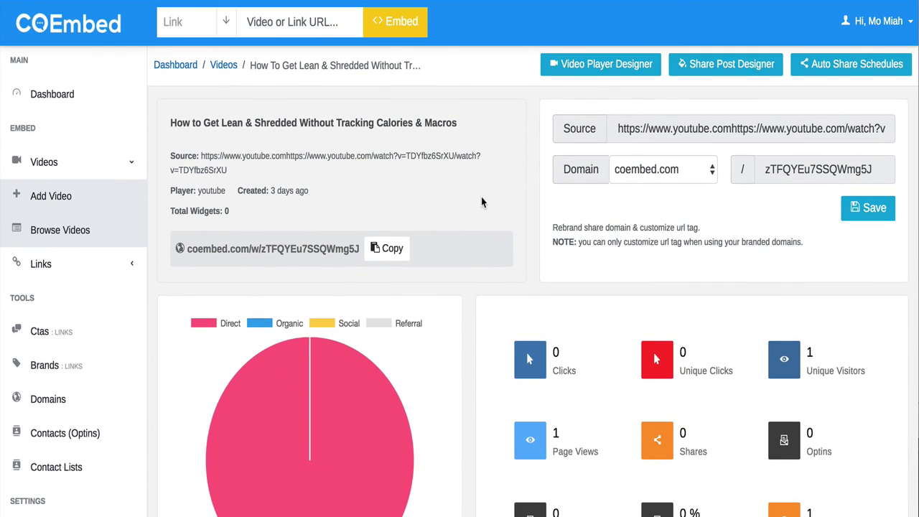
scroll(481, 198, down, 3)
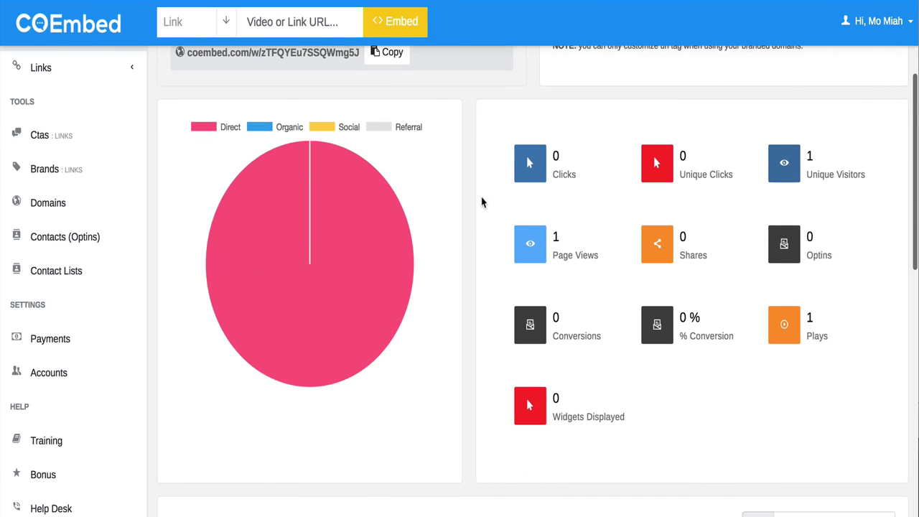
scroll(481, 249, down, 3)
scroll(484, 257, up, 6)
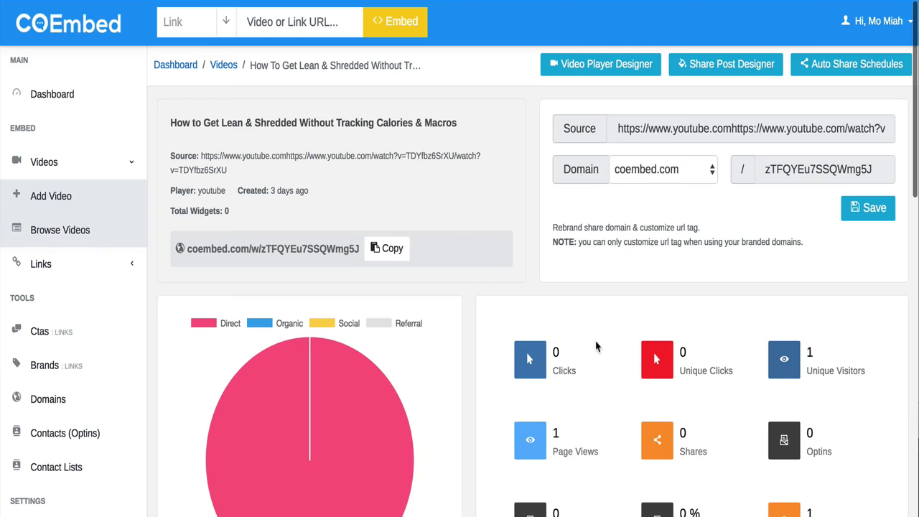
scroll(595, 347, down, 1)
scroll(596, 347, up, 1)
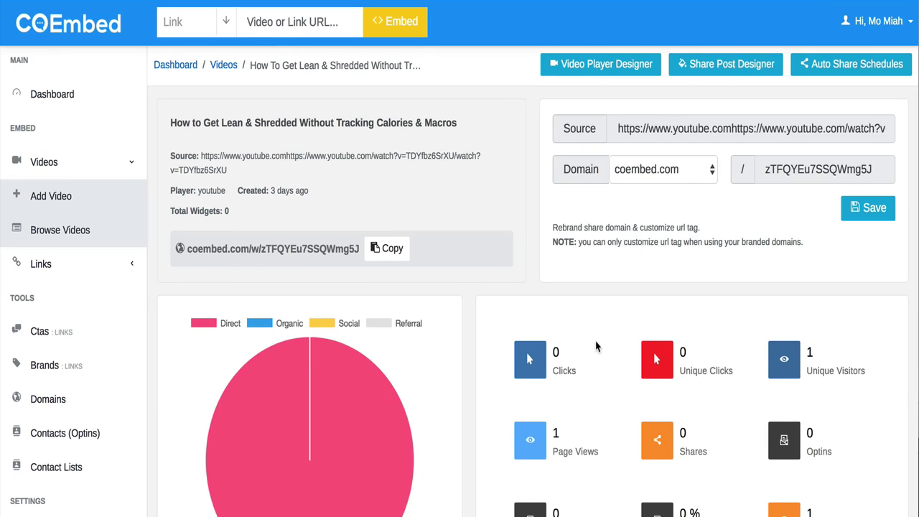
scroll(595, 347, down, 2)
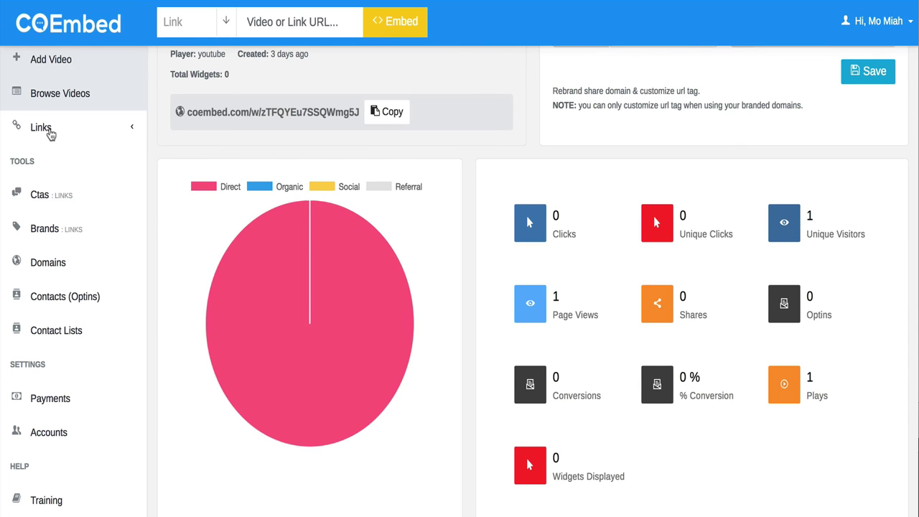
Open the list of existing links and look through its entries and the link creation field.
scroll(55, 219, up, 2)
click(41, 264)
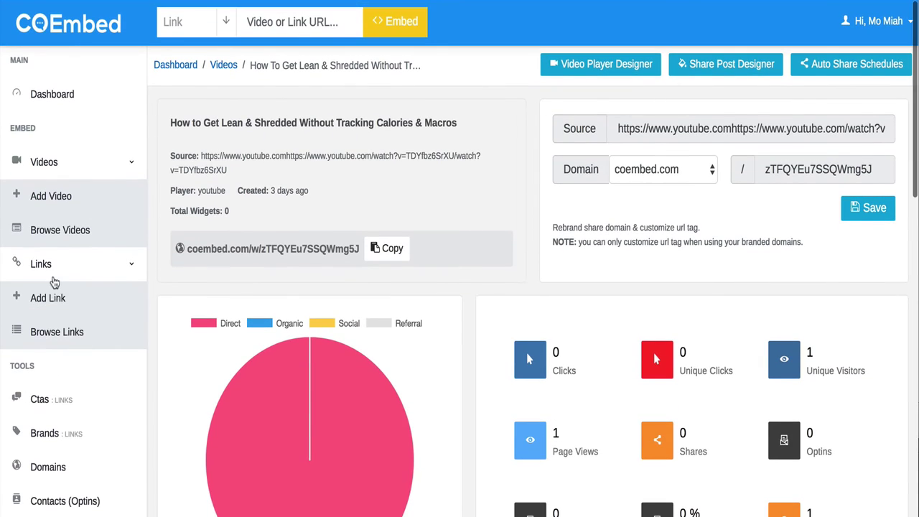
click(56, 332)
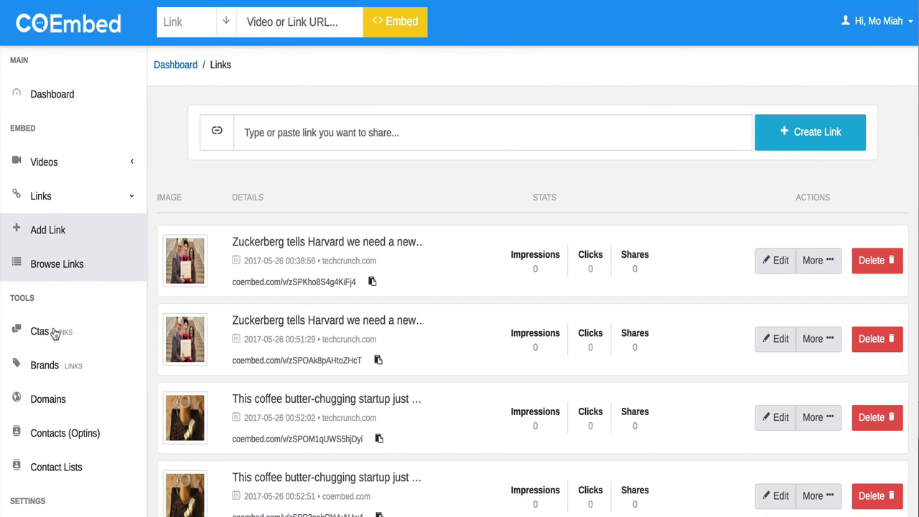
click(280, 125)
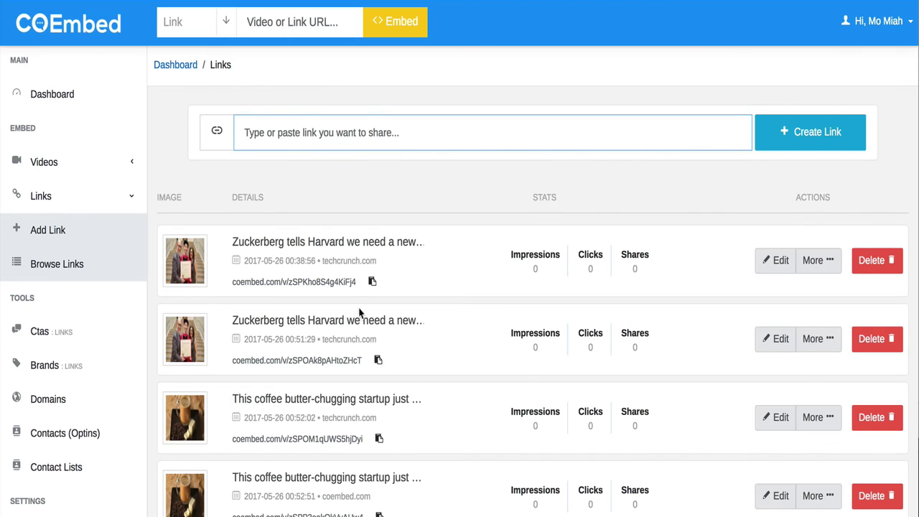
scroll(361, 311, down, 5)
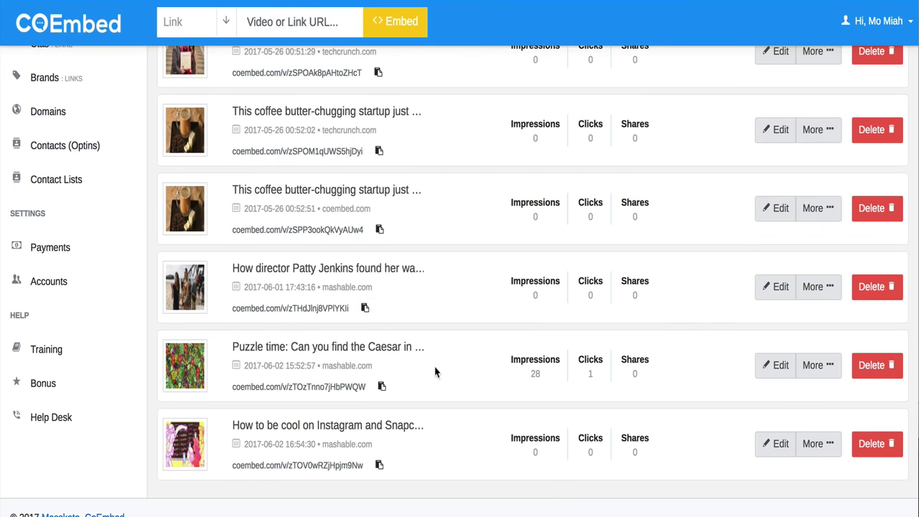
scroll(435, 371, up, 5)
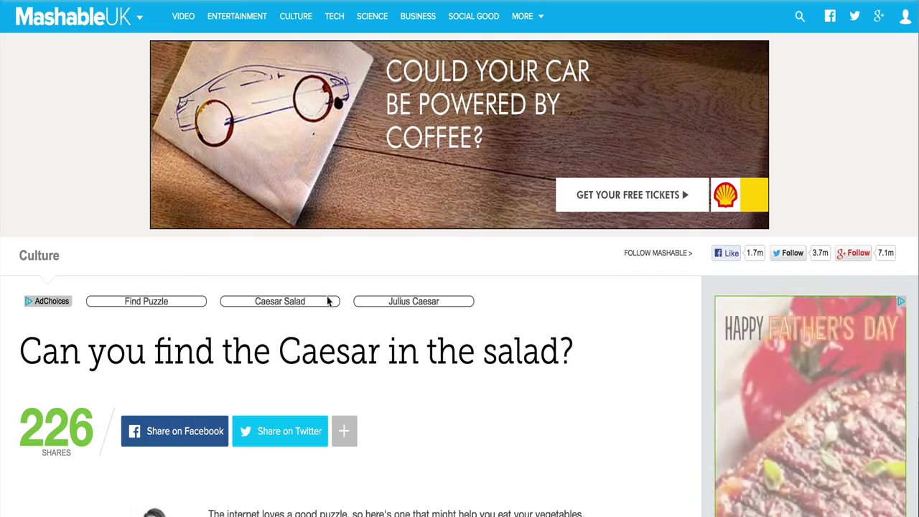
Examine the Mashable article "Can you find the Caesar in the salad?" and return to COEmbed's list of links.
scroll(340, 335, down, 10)
scroll(339, 334, up, 10)
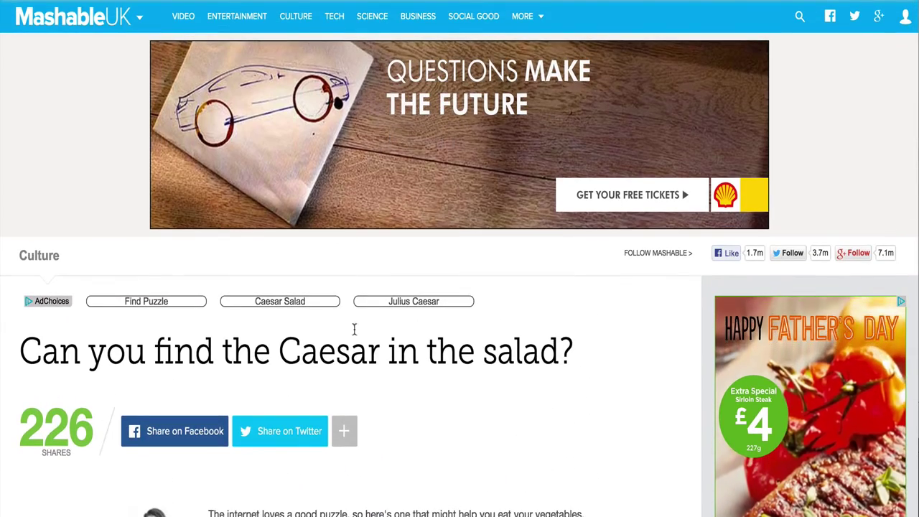
scroll(535, 343, down, 1)
scroll(537, 343, down, 3)
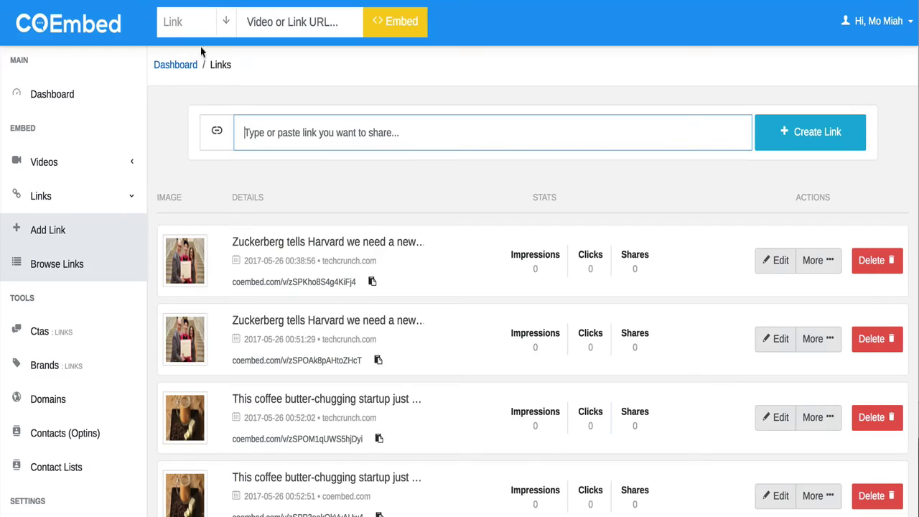
scroll(364, 230, down, 5)
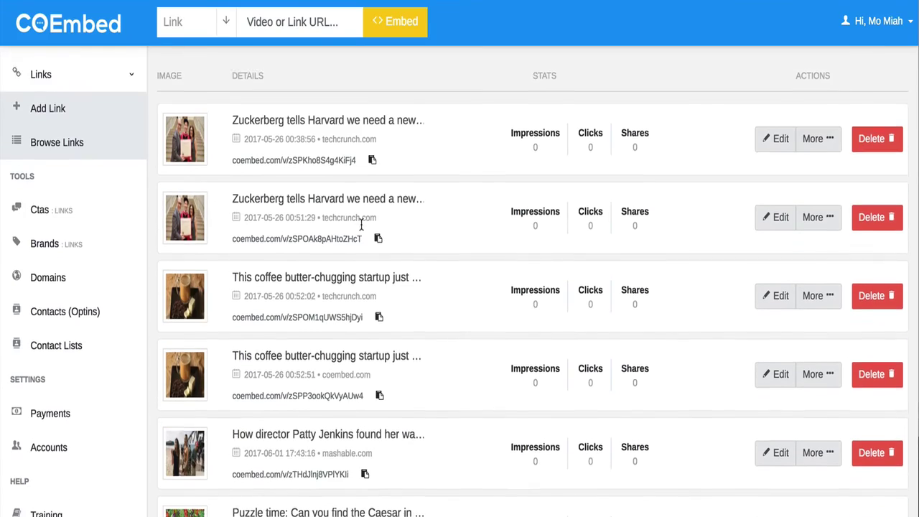
scroll(406, 298, down, 2)
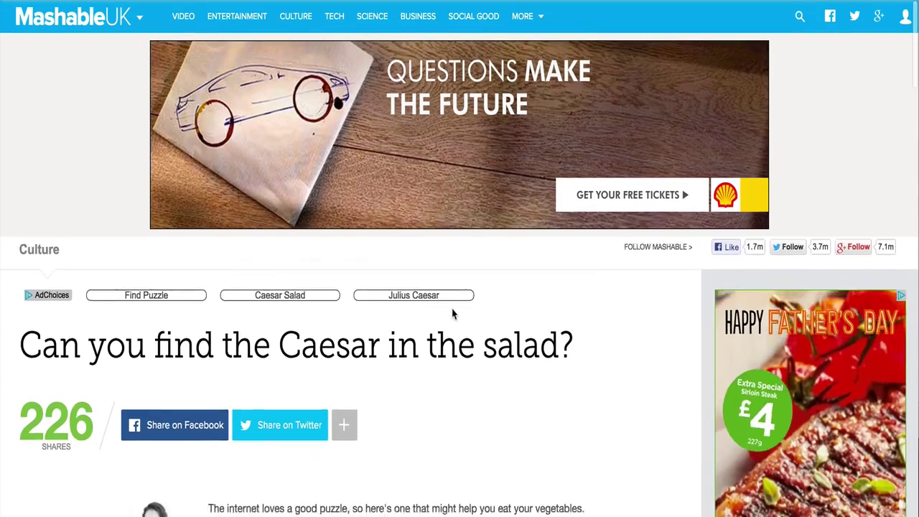
scroll(453, 314, down, 5)
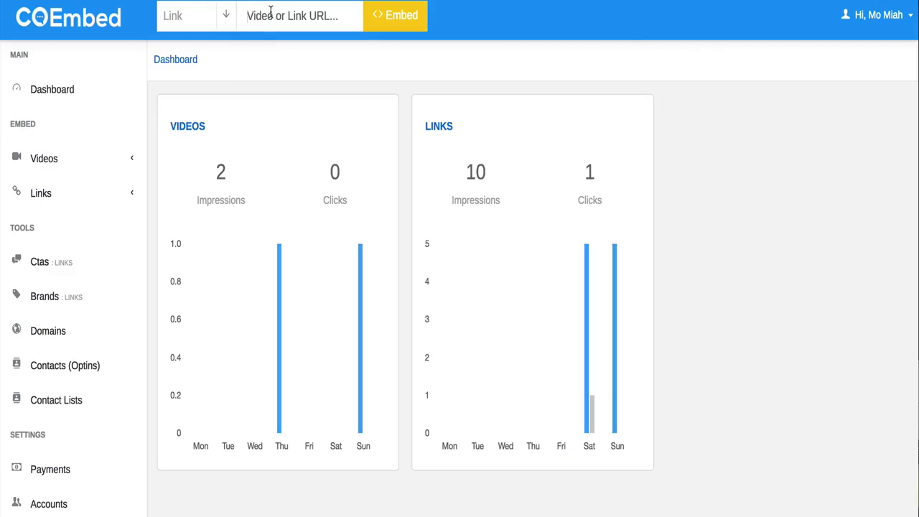
text(http://mashable.com/2017/06/02/caesar-salad-puzzle-subway/?utm_cid=hp-n-1#P6qcZCMynkqD)
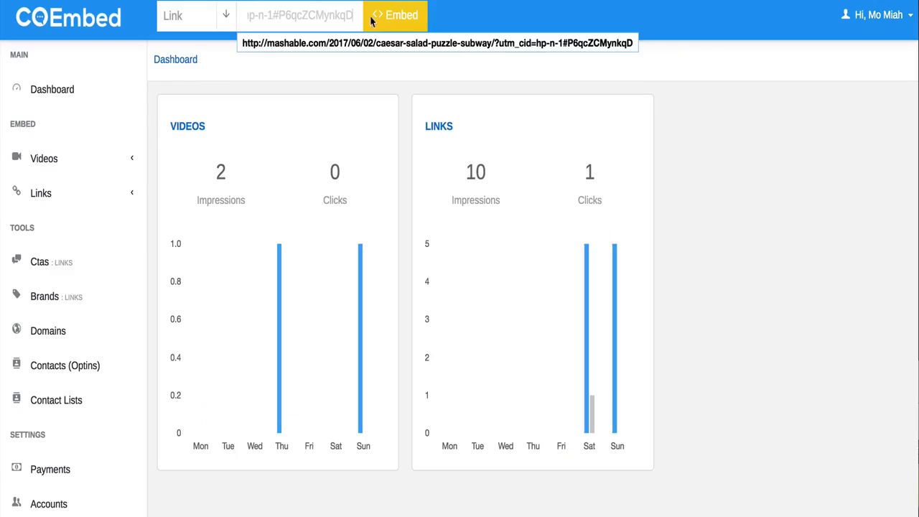
click(394, 18)
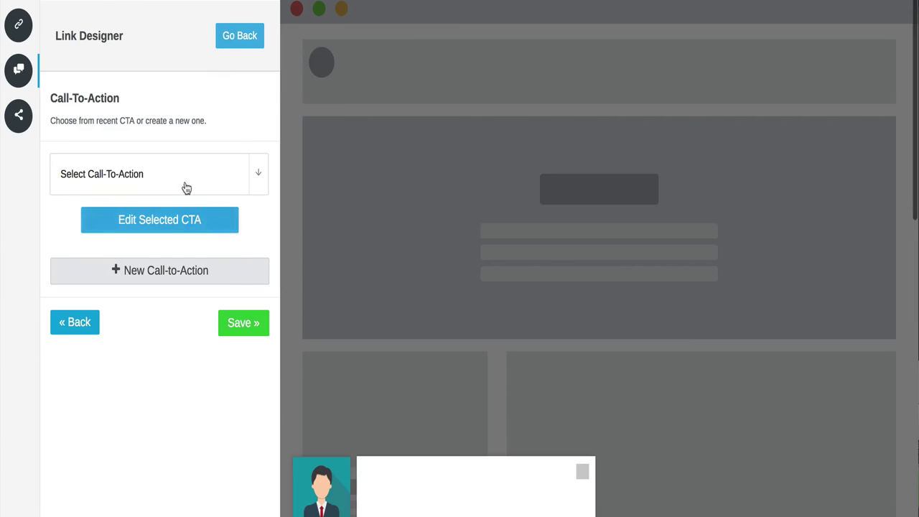
Select an existing call-to-action for the article link and open it for editing.
click(185, 188)
click(216, 231)
click(150, 243)
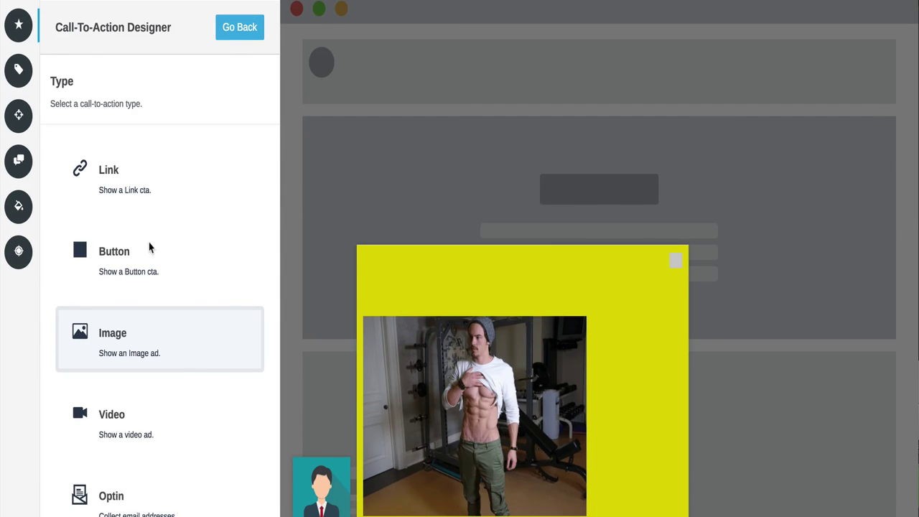
Try the Link, Button, Image and Video call-to-action types, and settle on Optin.
click(136, 192)
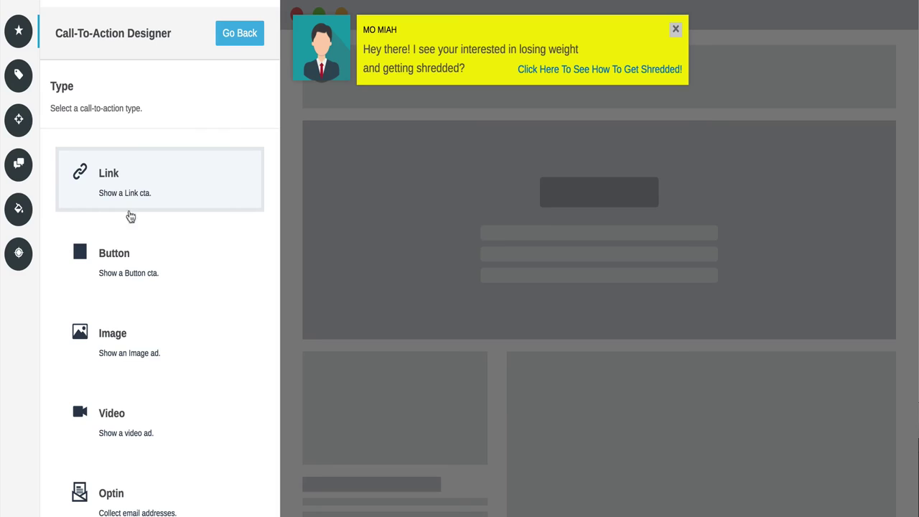
click(139, 262)
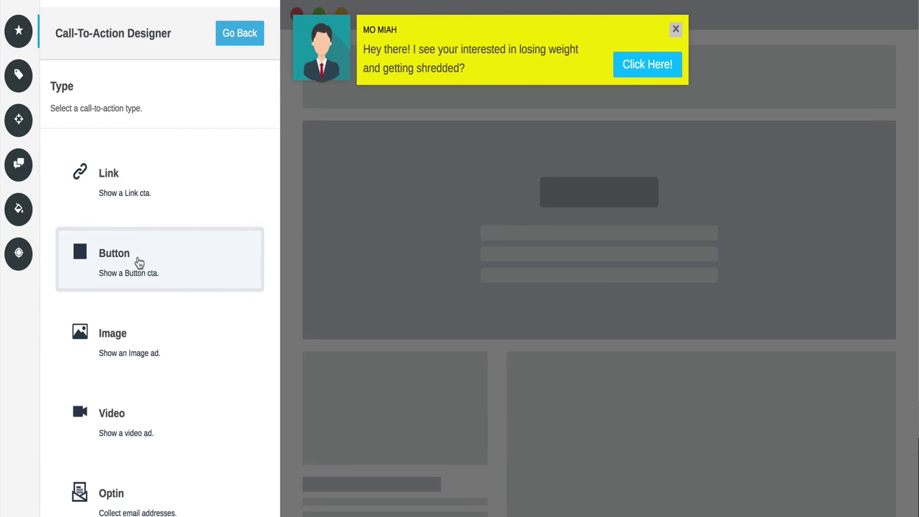
click(163, 338)
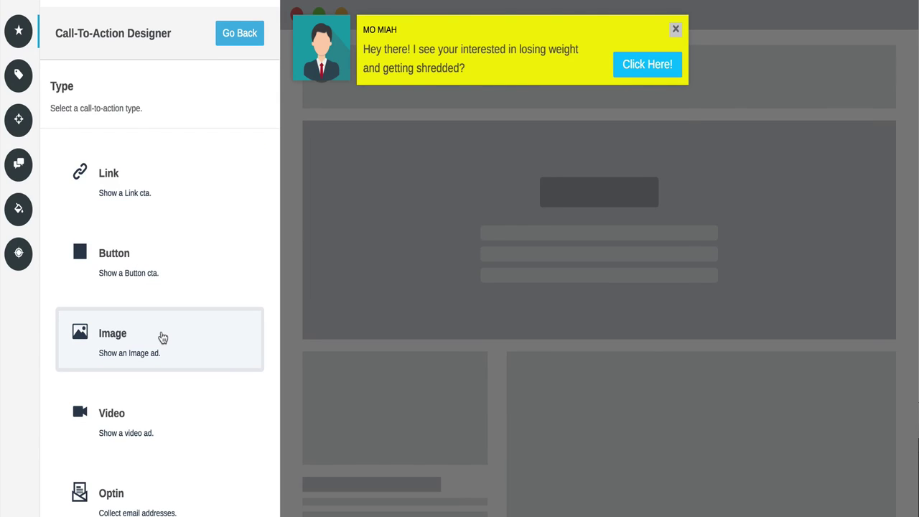
scroll(160, 356, down, 1)
click(156, 375)
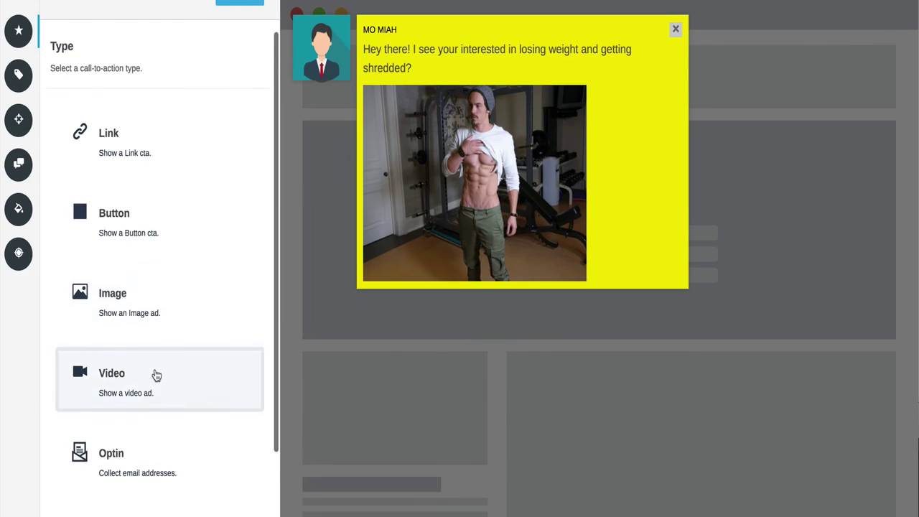
scroll(156, 375, down, 1)
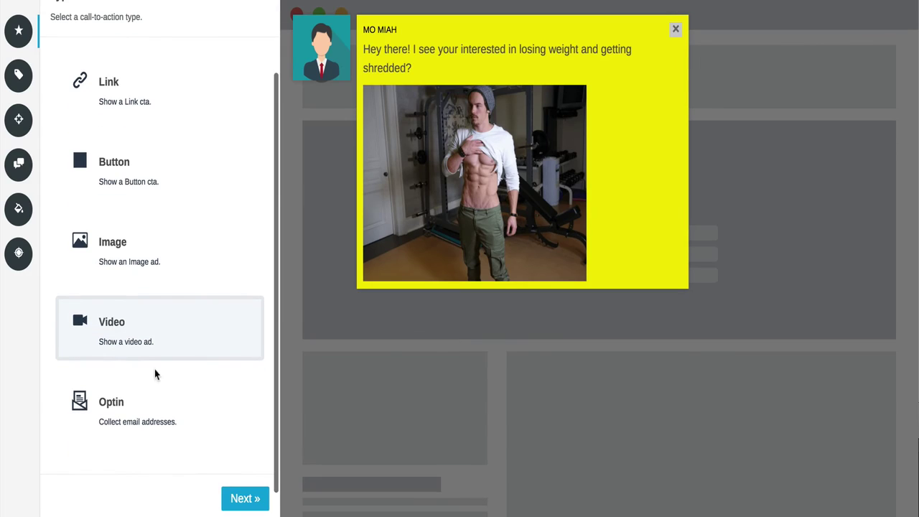
click(138, 408)
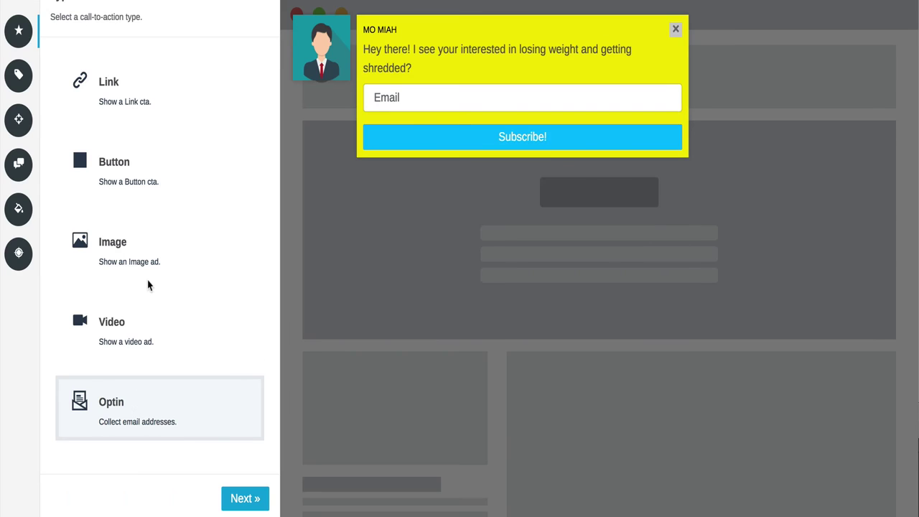
click(244, 498)
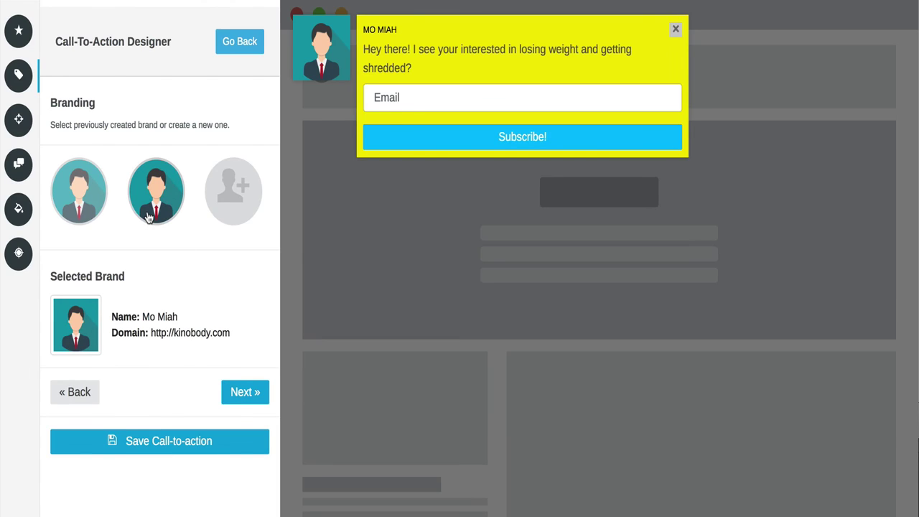
click(246, 194)
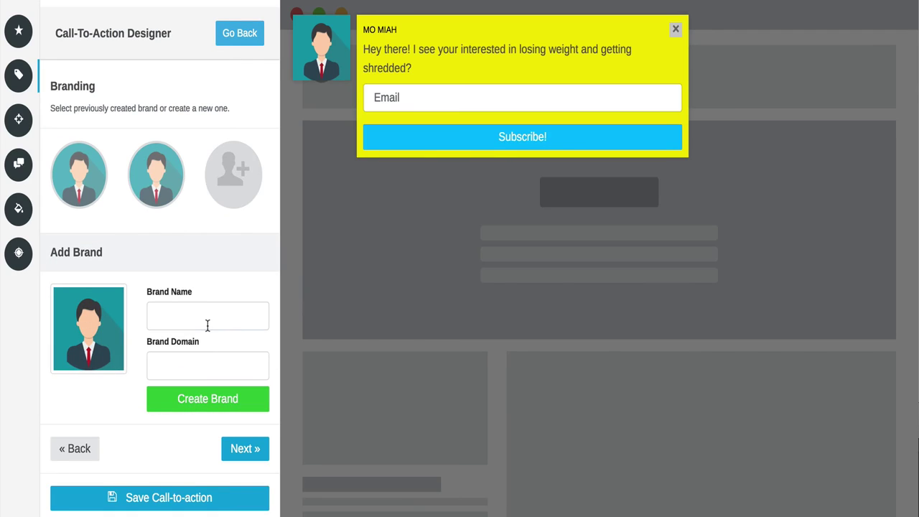
click(208, 323)
click(199, 367)
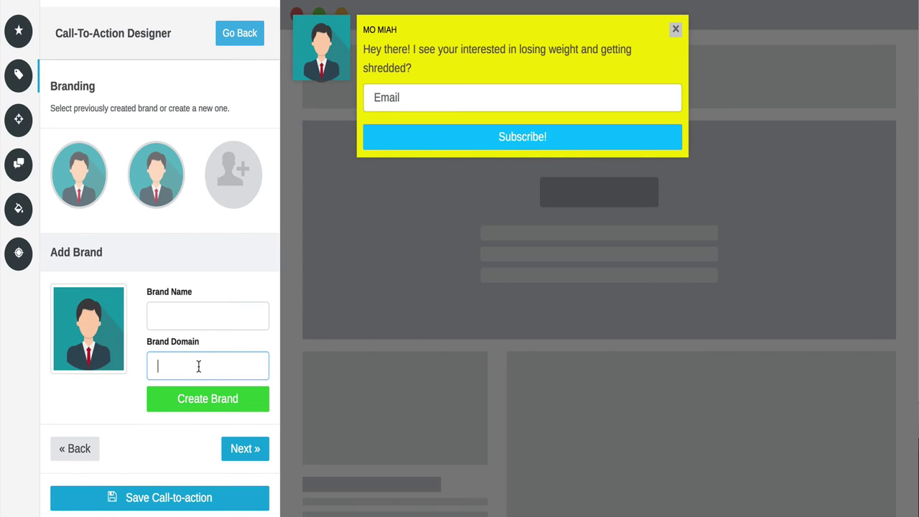
click(99, 448)
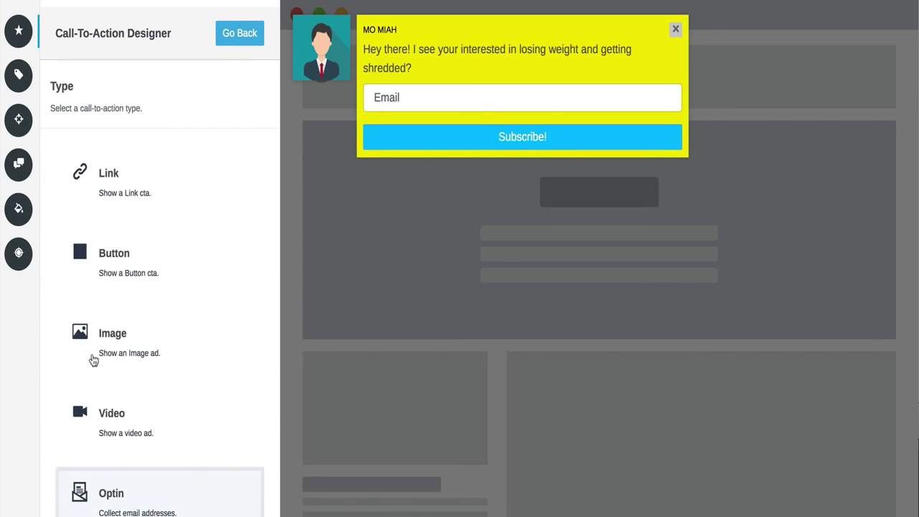
click(146, 491)
scroll(146, 490, down, 2)
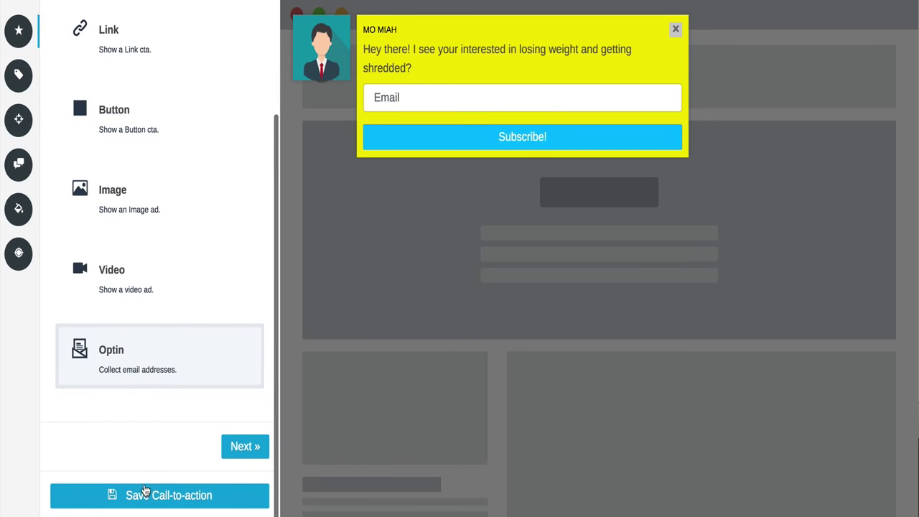
click(244, 448)
click(158, 201)
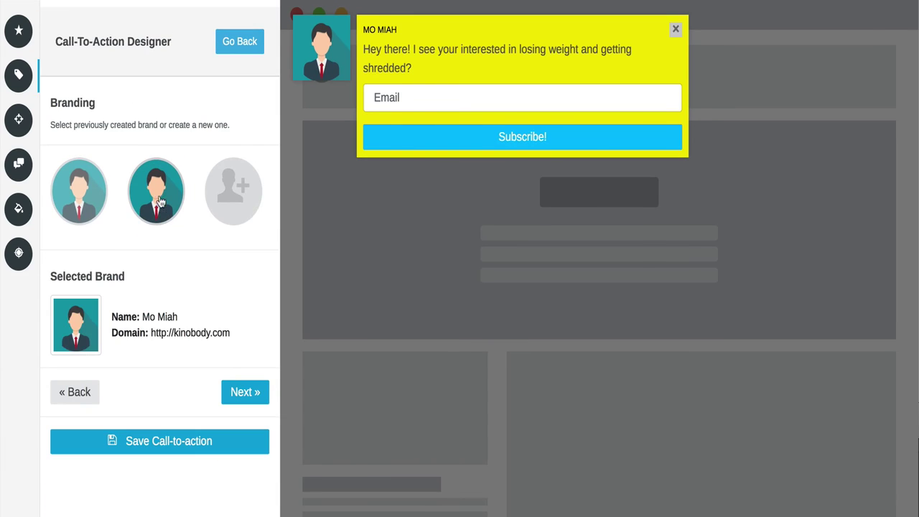
click(257, 391)
Compare the Bar, Slider, Modal and Take Over display styles, and use Slider with Bottom Left placement.
click(70, 201)
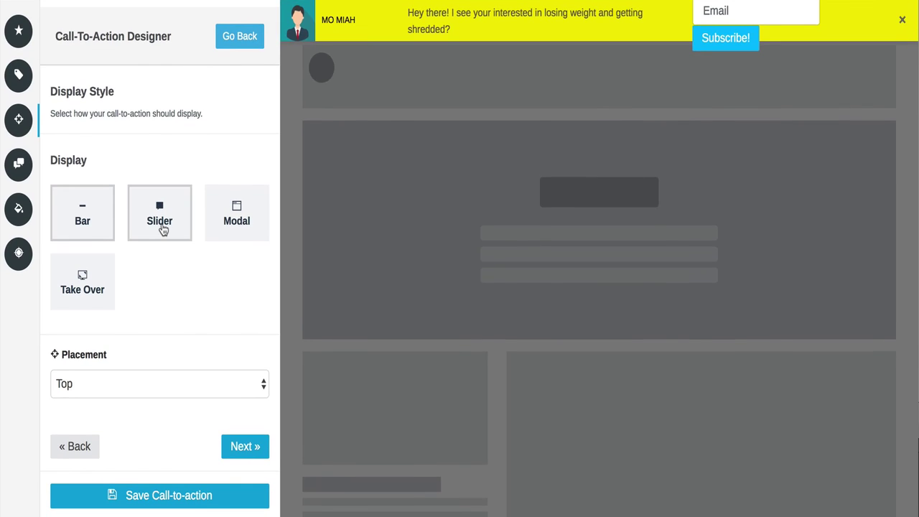
click(163, 229)
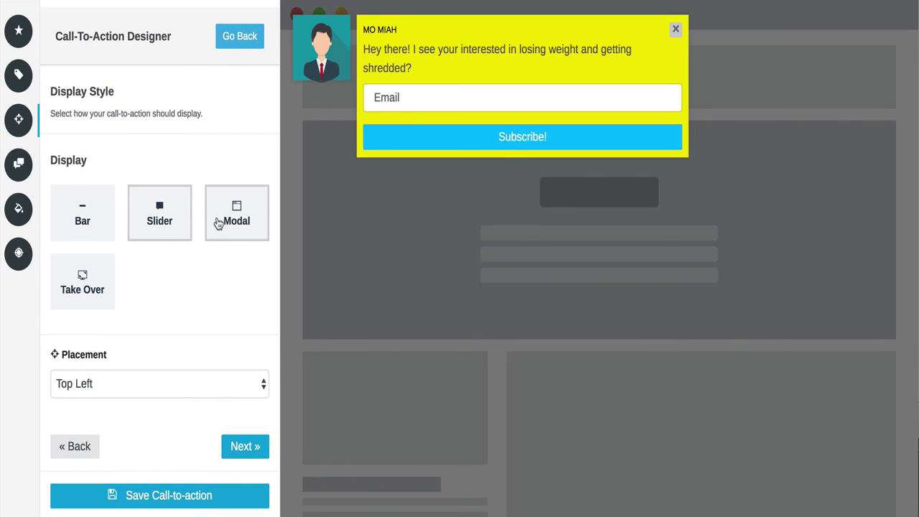
click(221, 224)
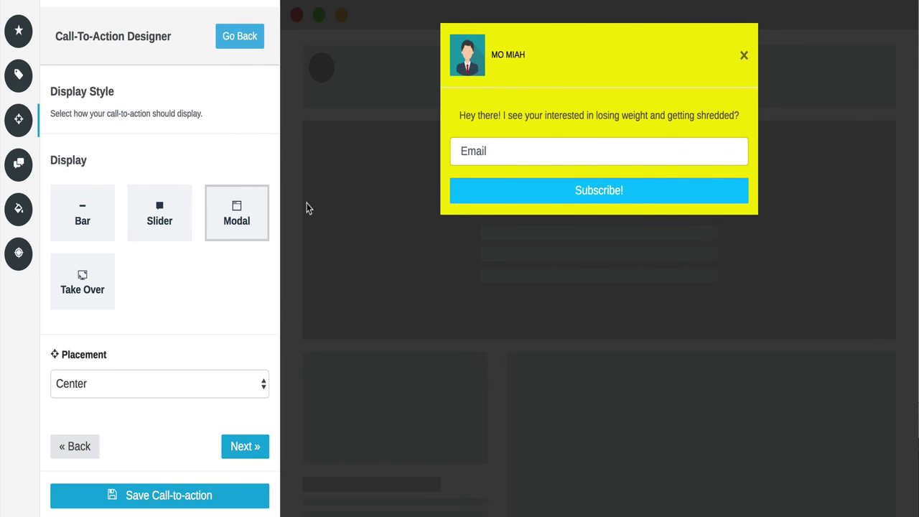
click(84, 295)
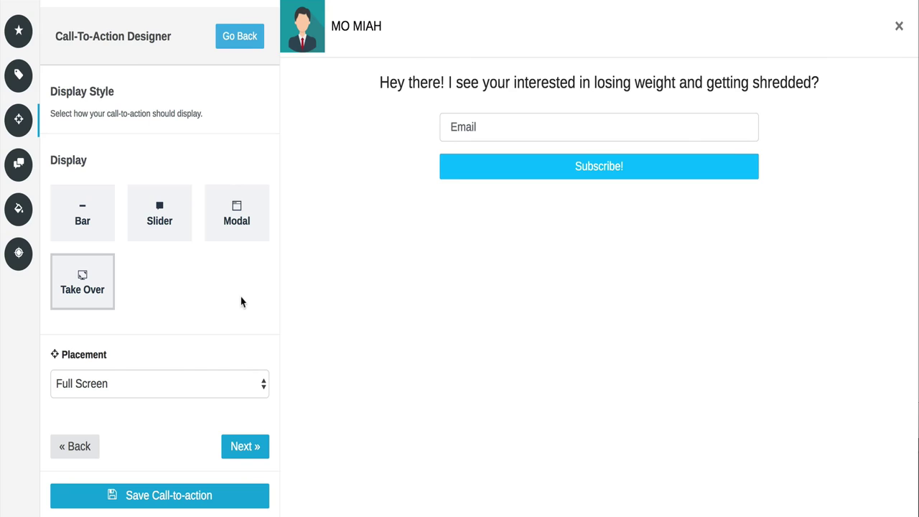
click(167, 231)
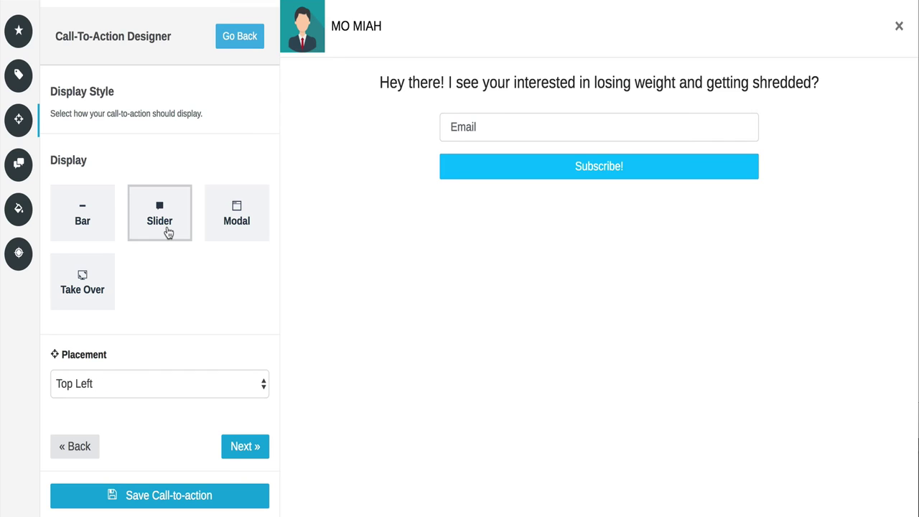
click(178, 391)
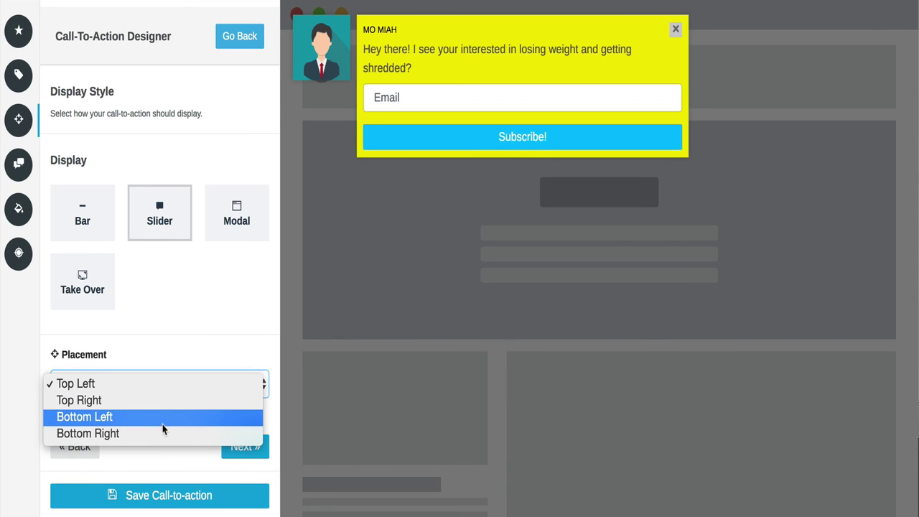
click(162, 421)
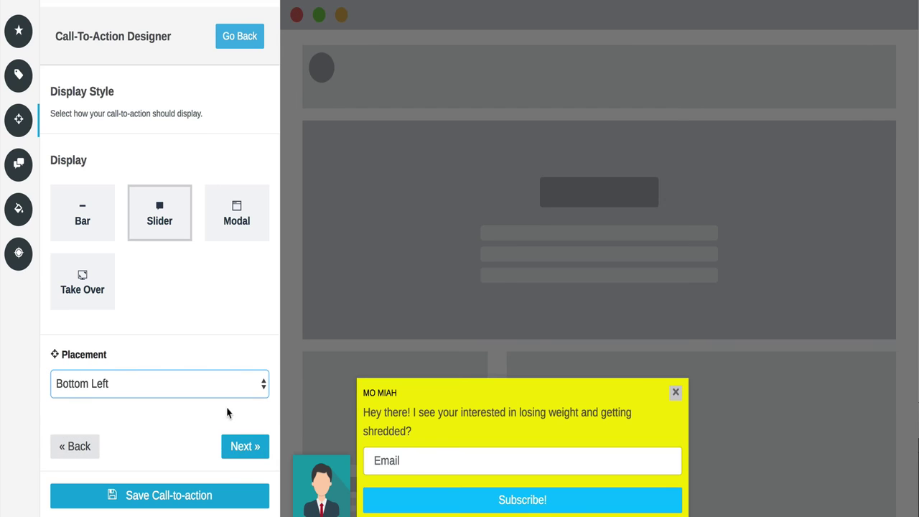
click(245, 446)
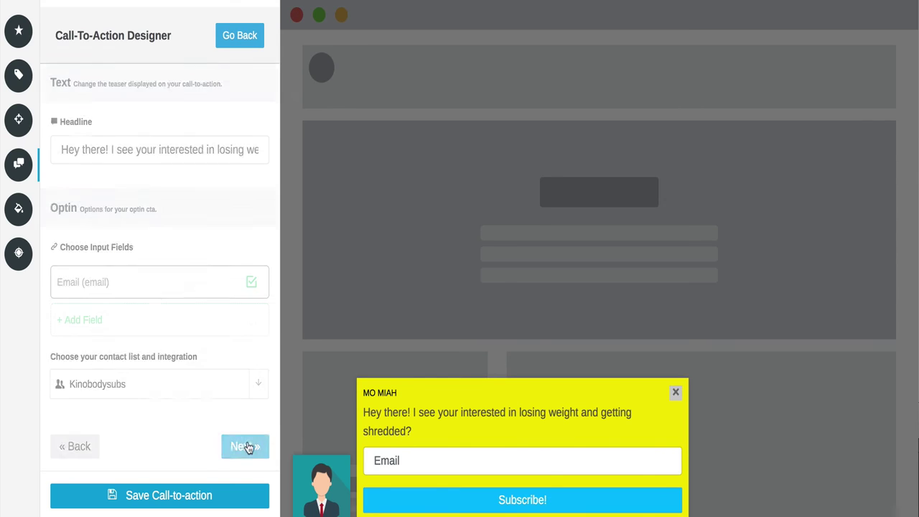
Review the headline text and choose Kinobodysubs as the contact list for the optin.
click(146, 149)
drag(156, 149, 275, 149)
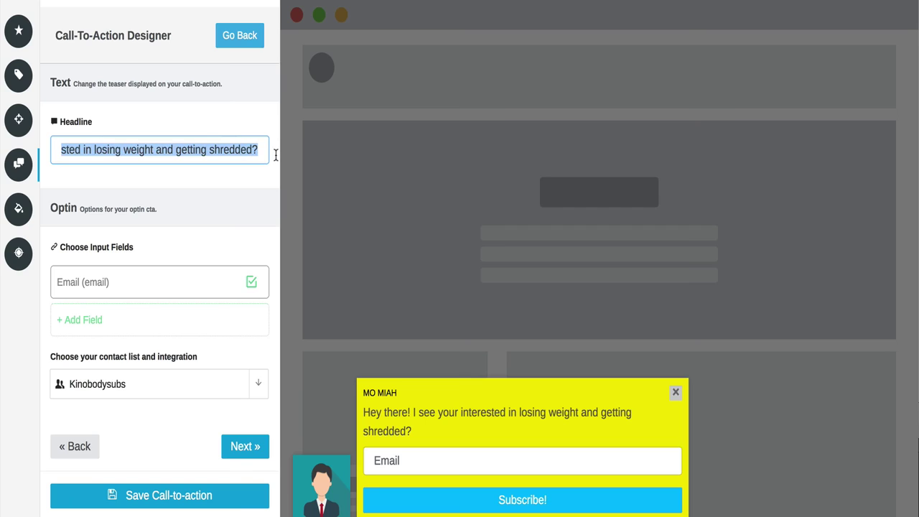
click(257, 149)
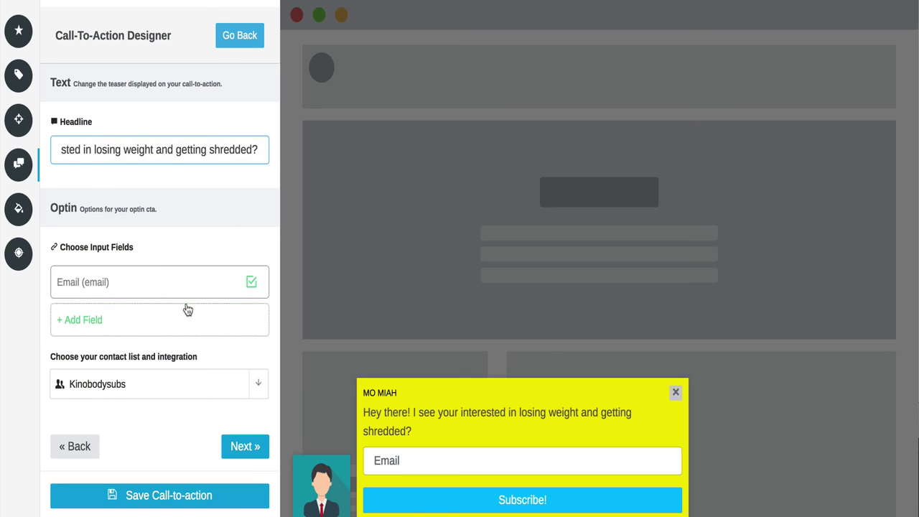
click(256, 388)
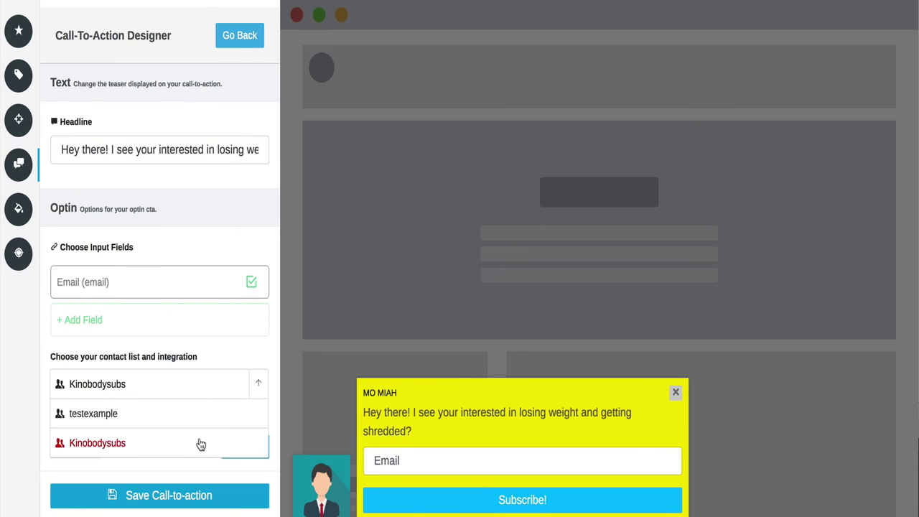
click(162, 444)
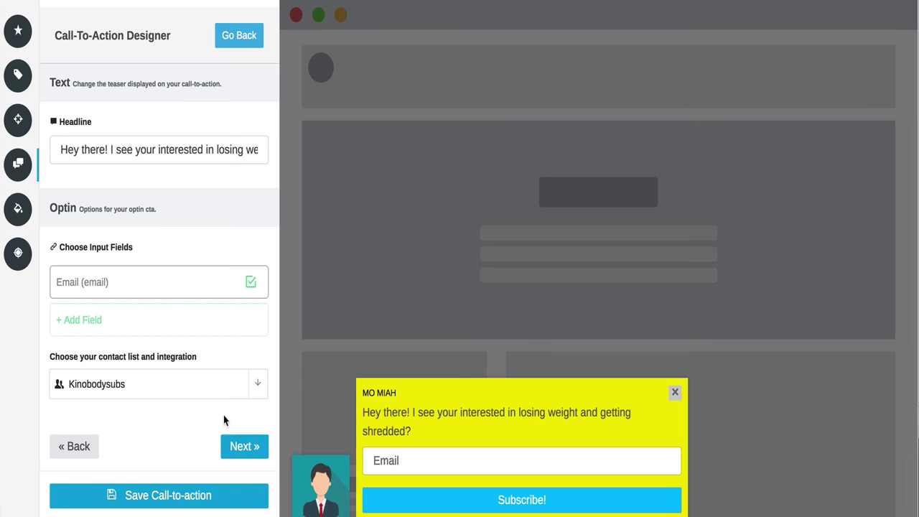
click(239, 446)
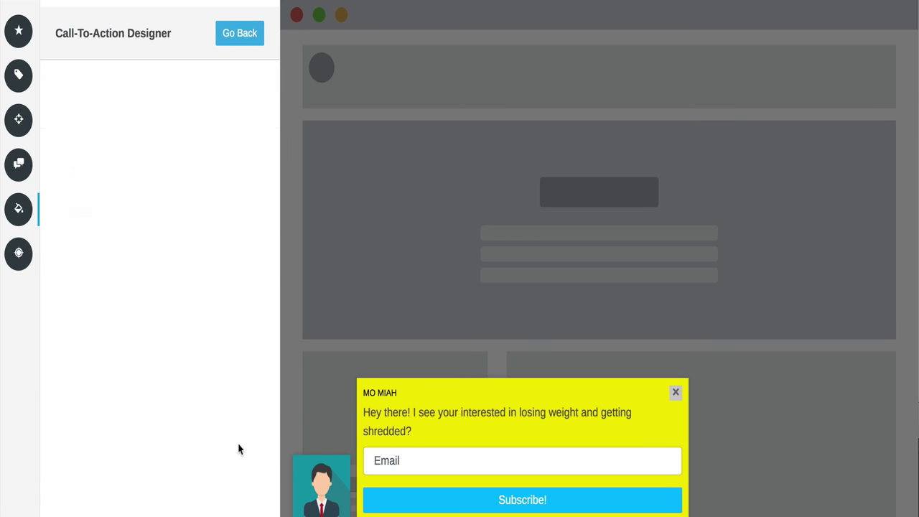
Set the call-to-action's background color to DED416 and look over the other color and custom CSS options.
click(144, 176)
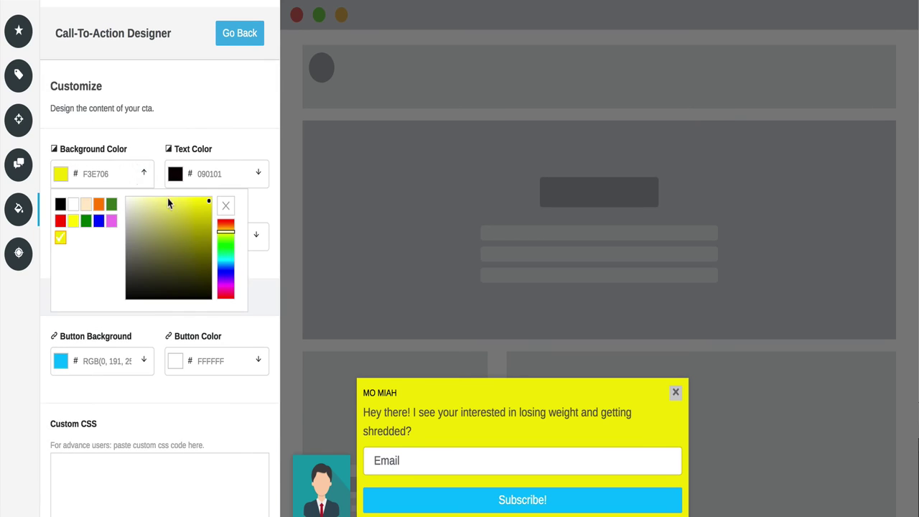
drag(186, 208, 202, 211)
click(232, 138)
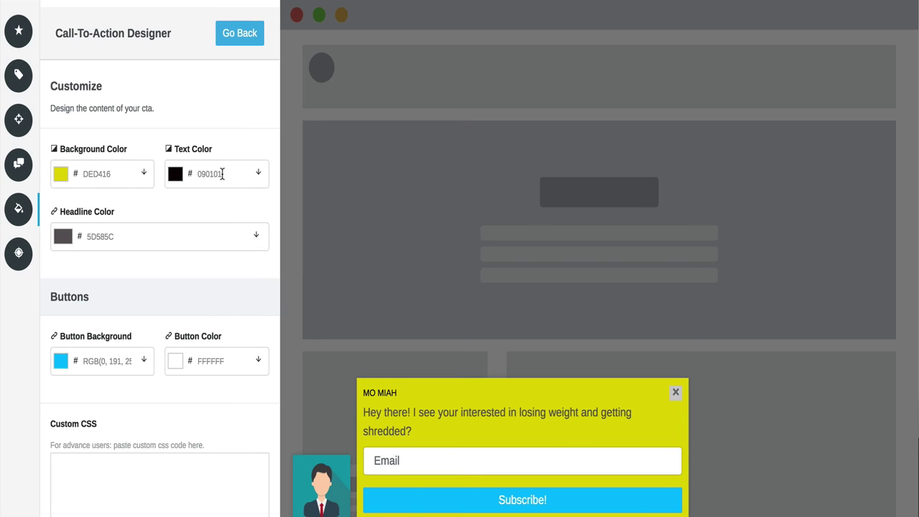
click(221, 174)
click(250, 147)
scroll(150, 396, down, 2)
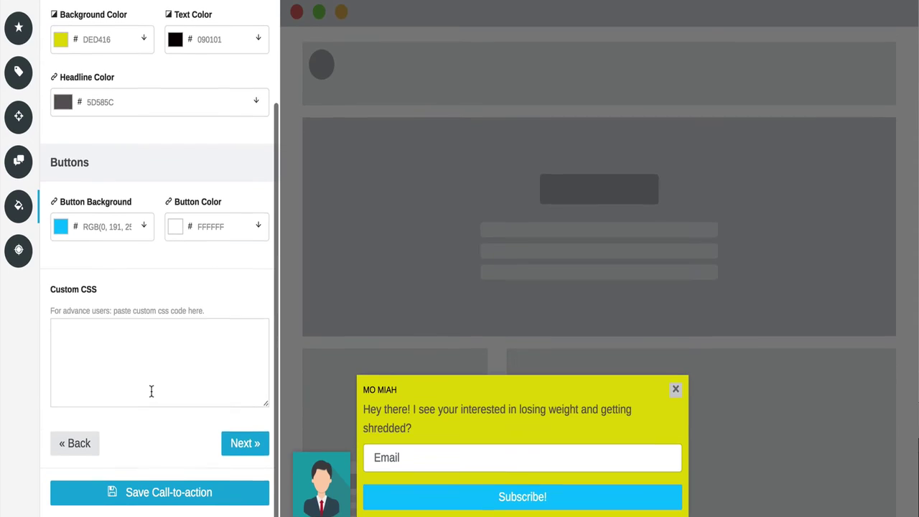
click(241, 446)
Test the optin slider on the shared Mashable article by filling in the e-mail address, scrolling through the article, and subscribing.
click(167, 126)
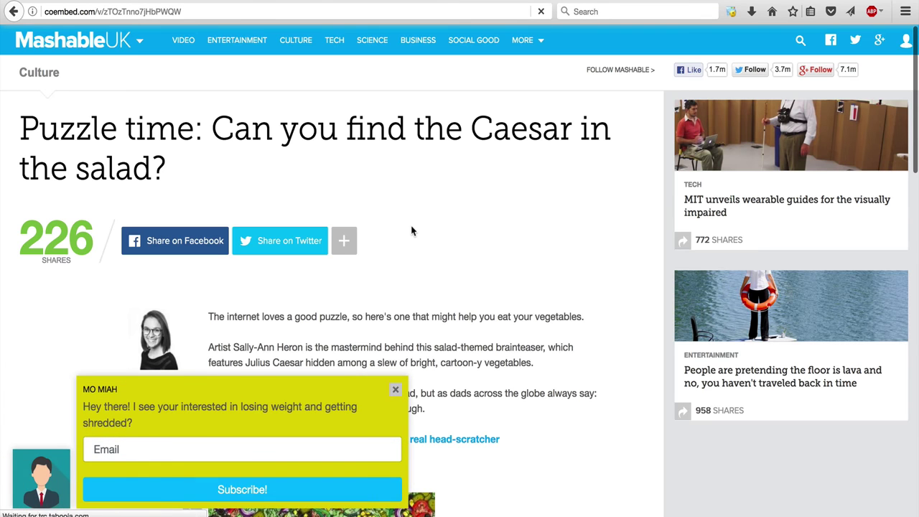
click(122, 448)
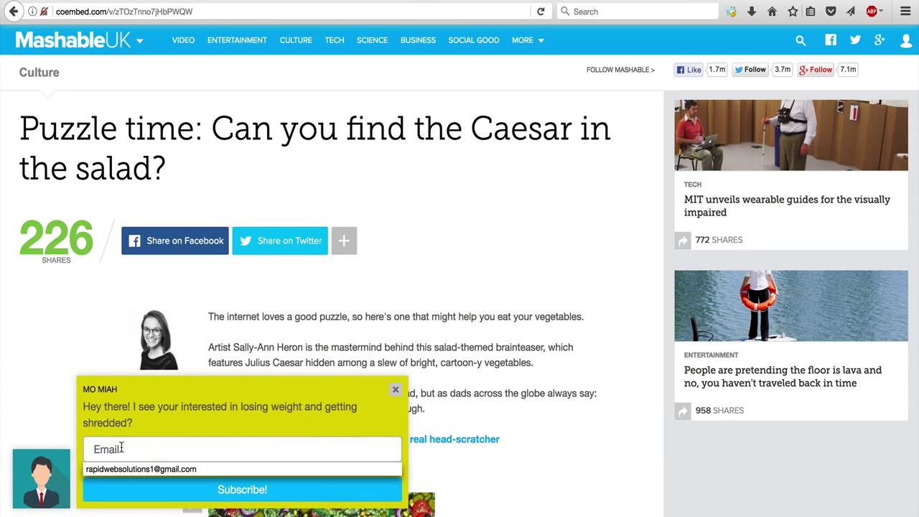
click(135, 470)
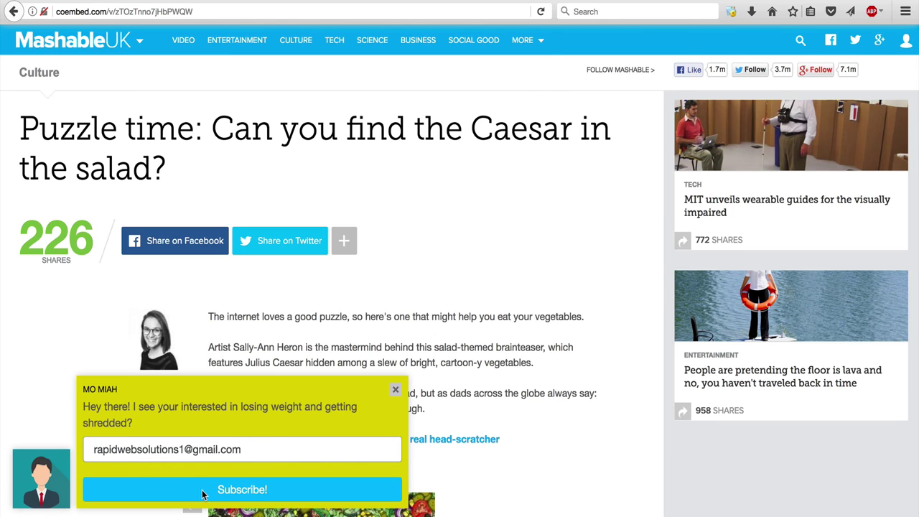
scroll(409, 208, down, 15)
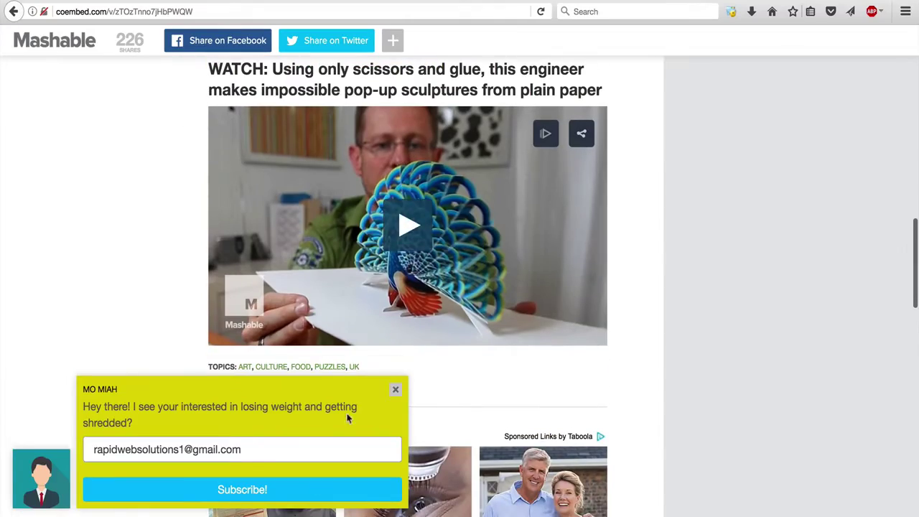
click(380, 303)
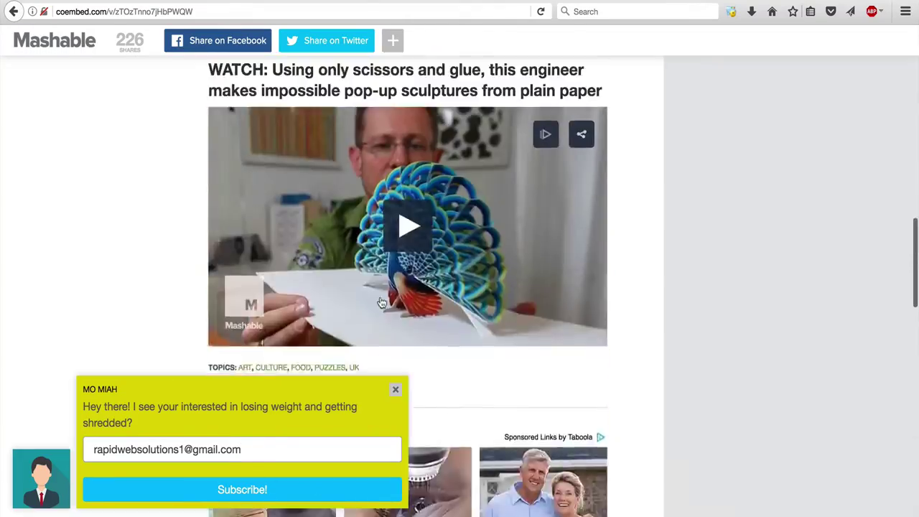
scroll(381, 301, up, 15)
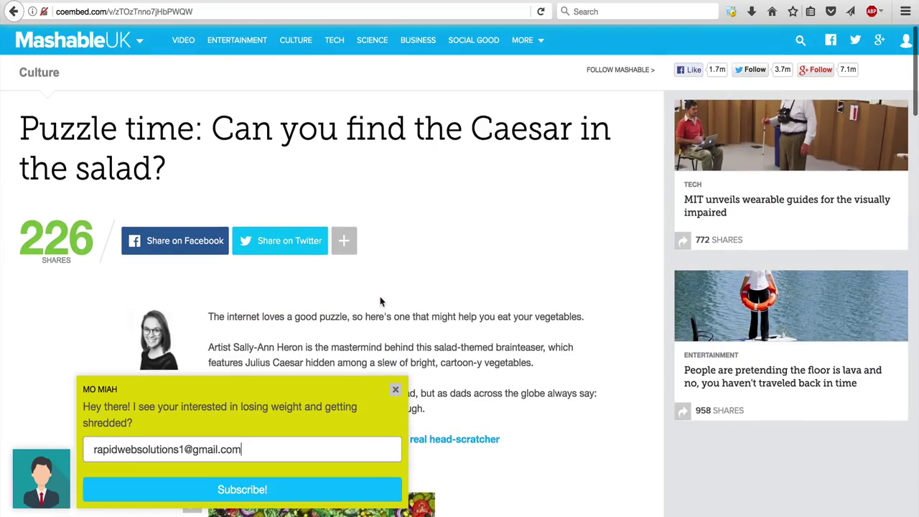
scroll(310, 348, down, 2)
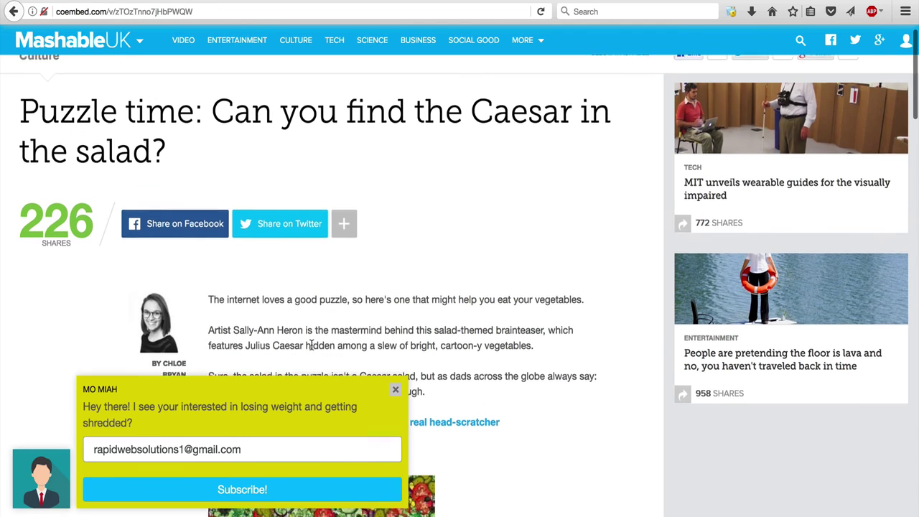
click(231, 489)
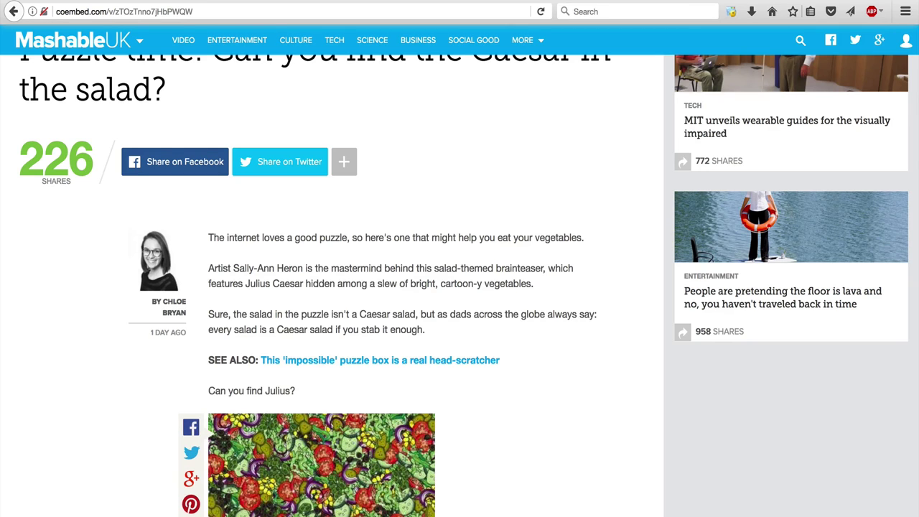
Switch back to COEmbed and review the domain type options in the custom domain setup.
click(287, 502)
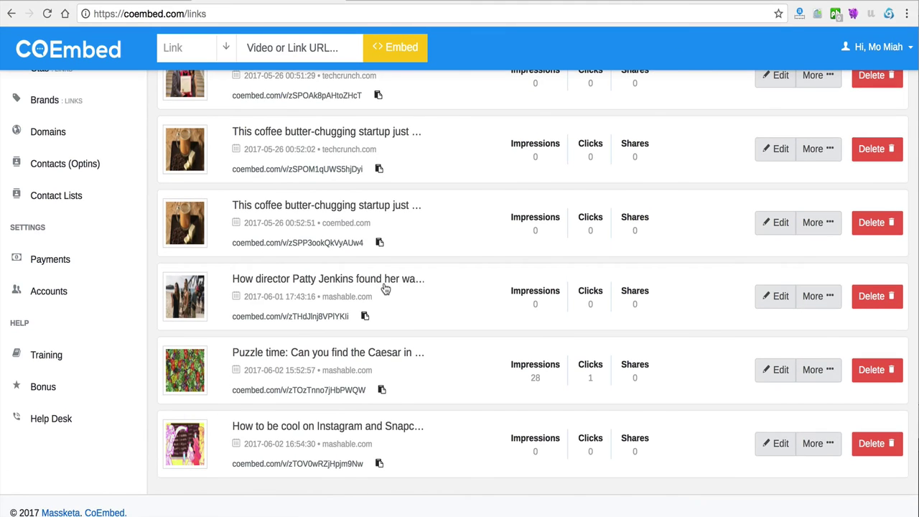
scroll(384, 287, up, 5)
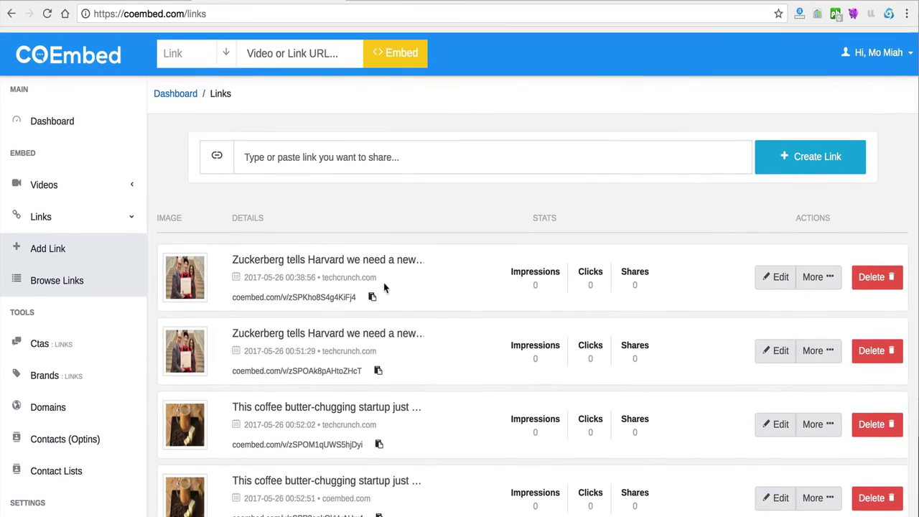
click(47, 402)
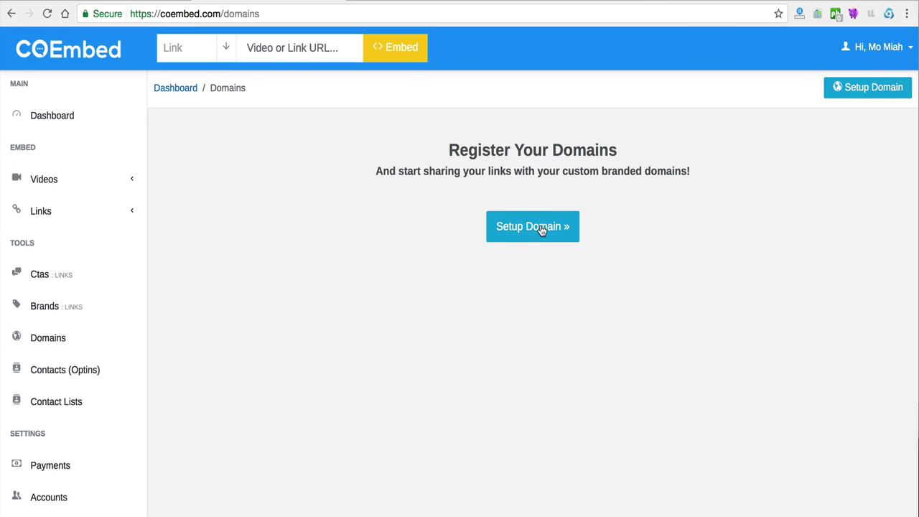
click(542, 228)
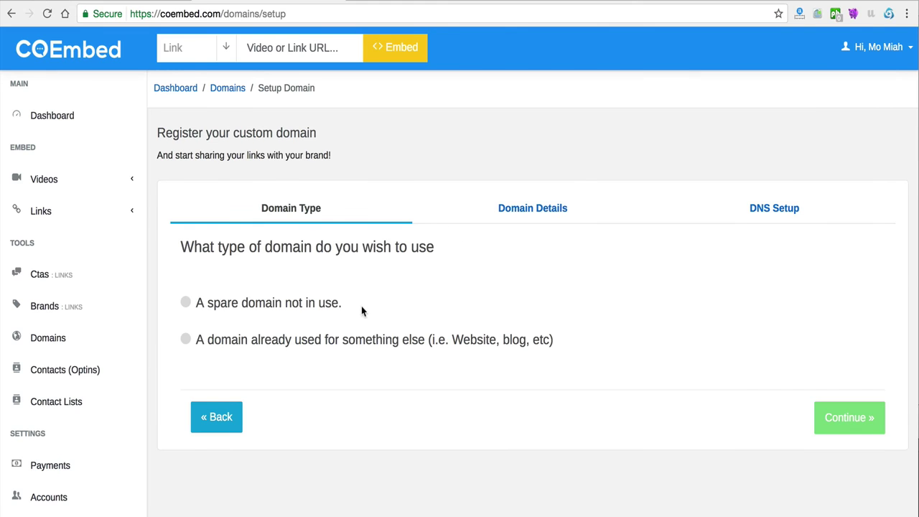
scroll(66, 325, down, 2)
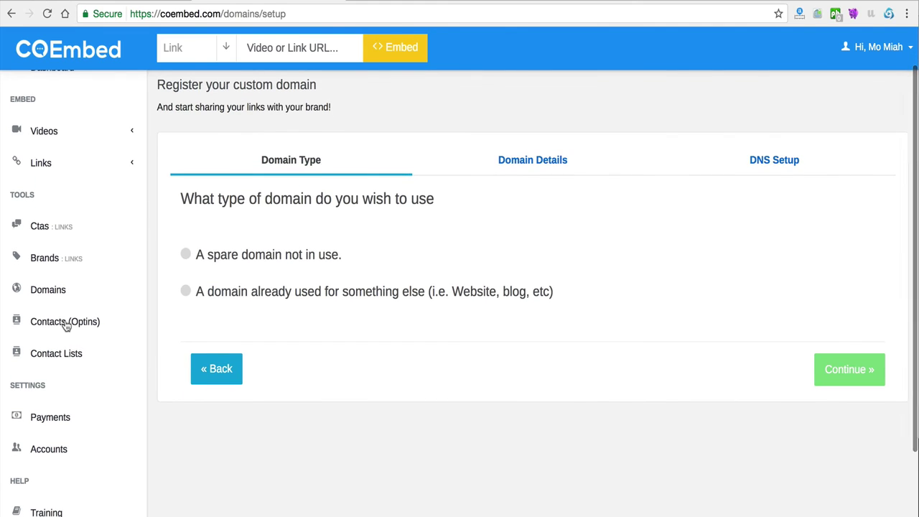
Open the share schedule of the "Puzzle time" link and add 11:00 and 18:00 share times to Day 1.
click(71, 164)
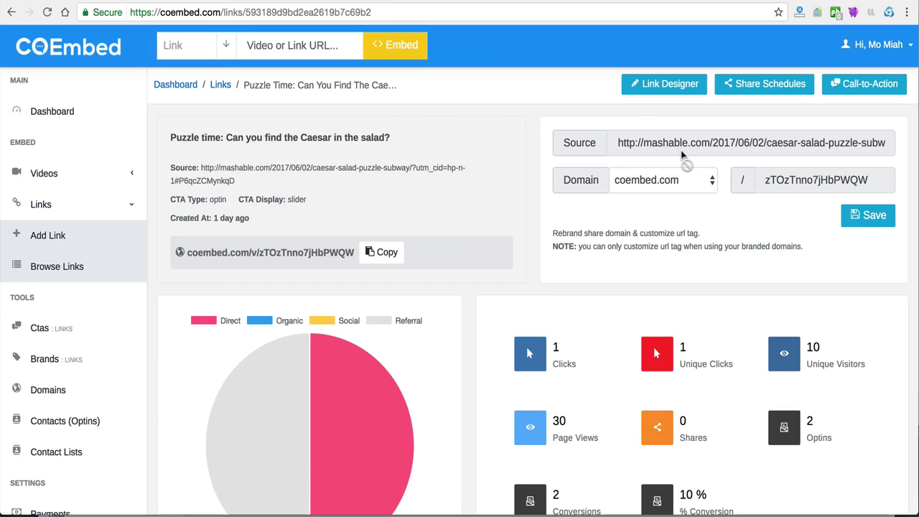
click(756, 86)
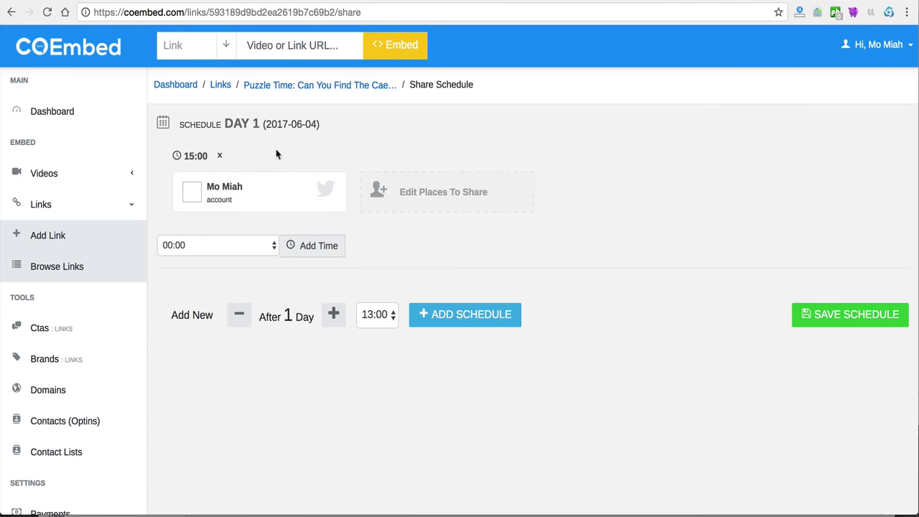
click(269, 246)
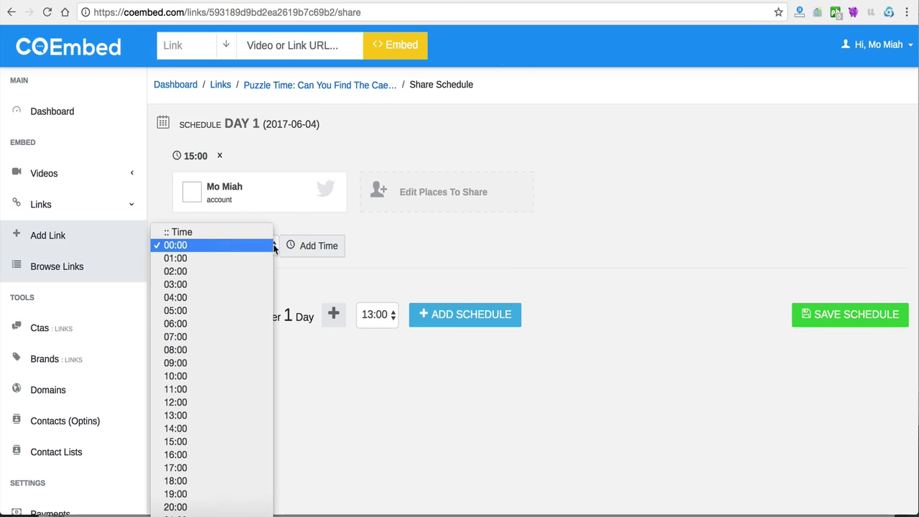
click(240, 392)
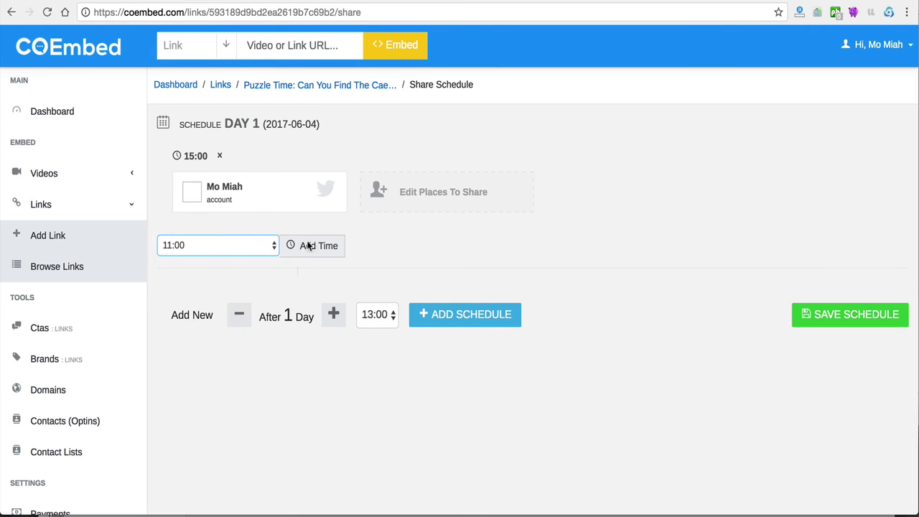
click(309, 245)
click(268, 321)
click(237, 412)
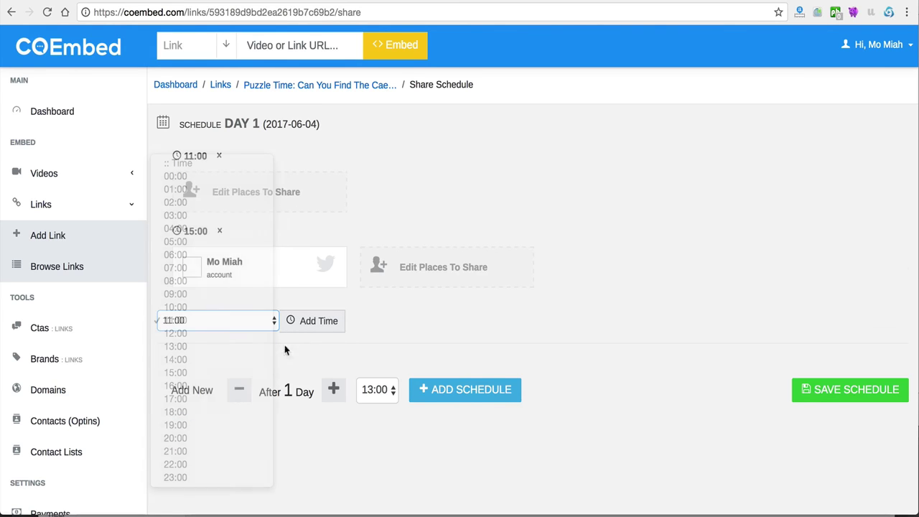
click(310, 323)
scroll(287, 431, down, 2)
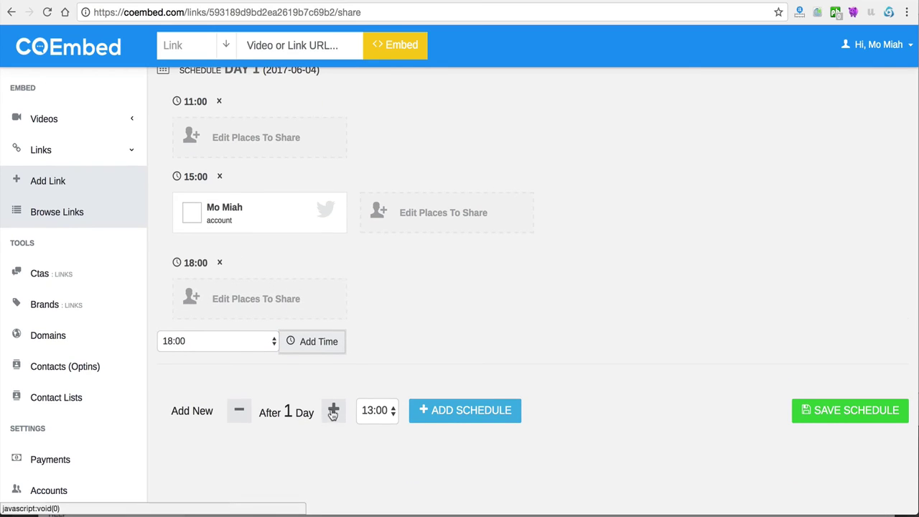
Add a share schedule after 1 day at 13:00 and another after 2 days at 15:00.
click(431, 411)
scroll(433, 413, down, 4)
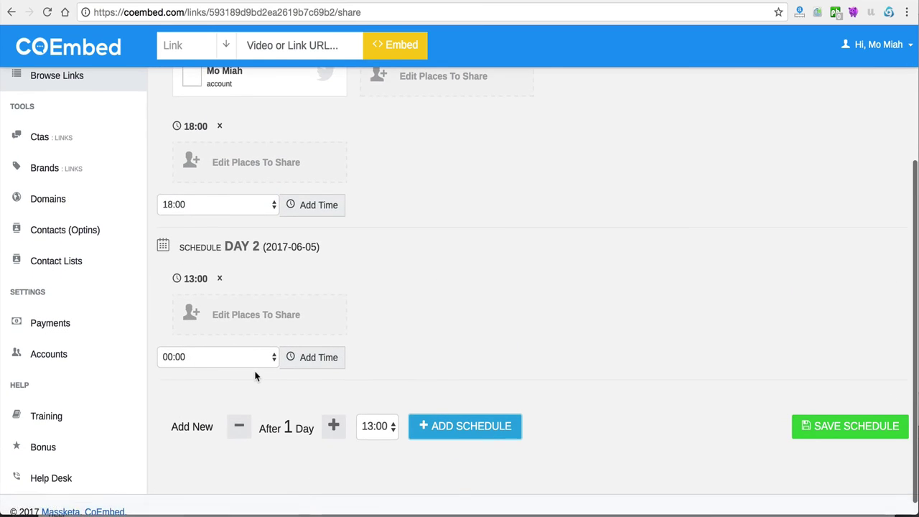
scroll(256, 375, down, 1)
click(334, 413)
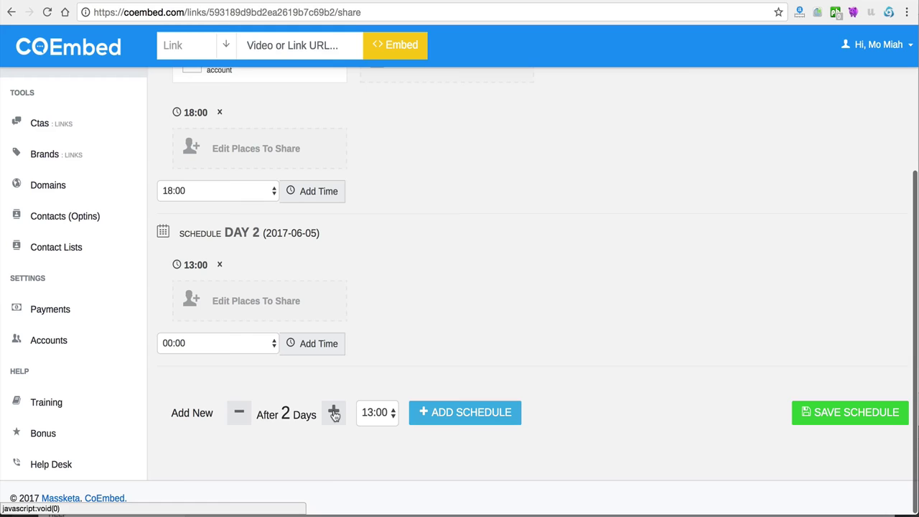
click(378, 412)
click(381, 455)
click(458, 415)
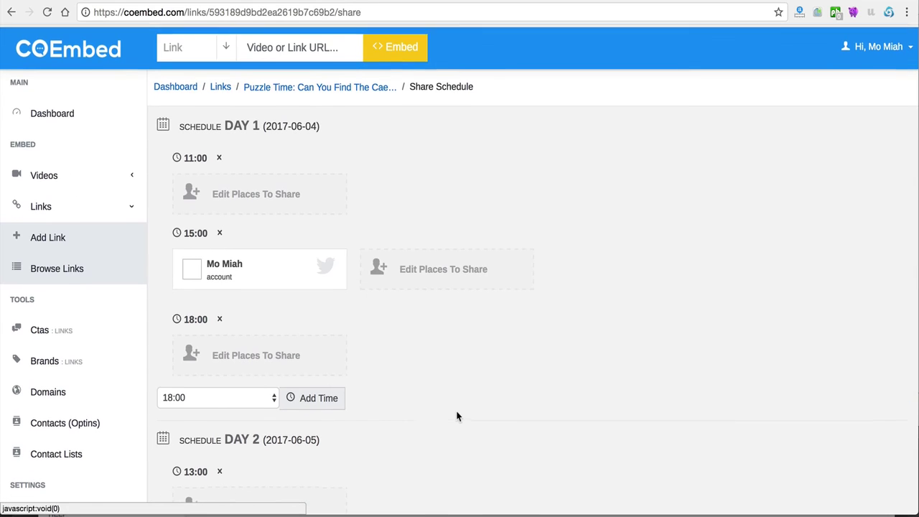
Assign the connected Twitter account as the place to share for the 11:00 slot on Day 1.
click(258, 198)
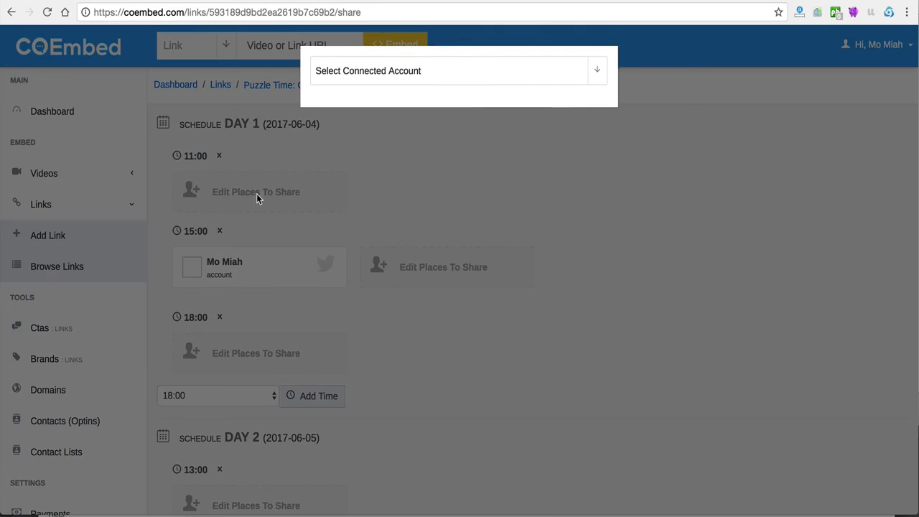
click(361, 80)
click(359, 103)
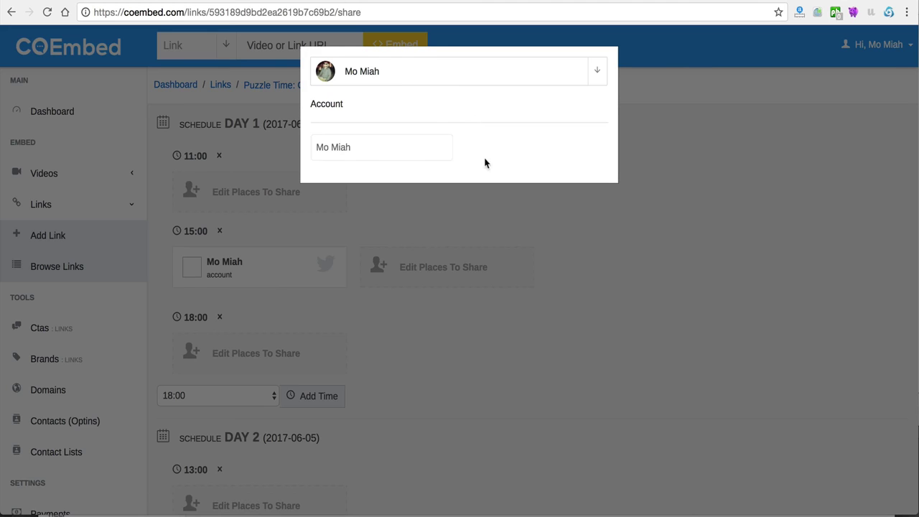
click(373, 151)
click(540, 249)
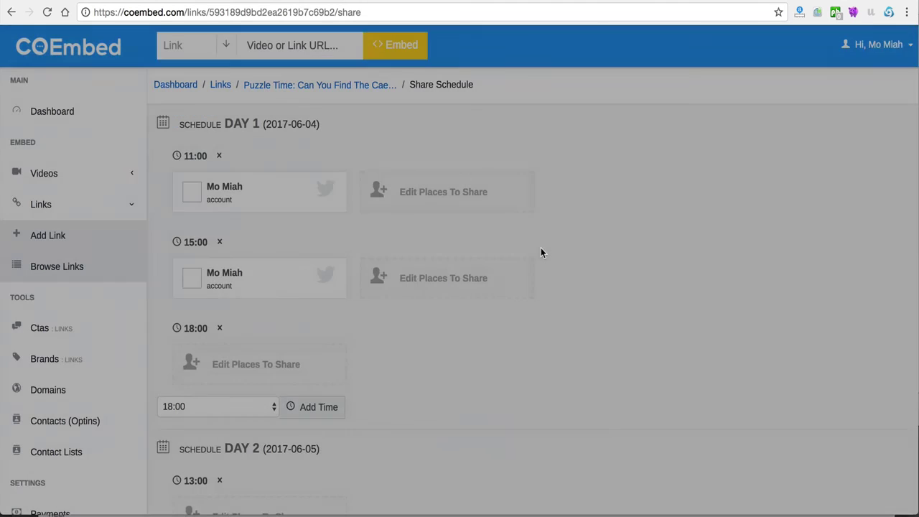
scroll(541, 250, down, 5)
scroll(541, 251, up, 5)
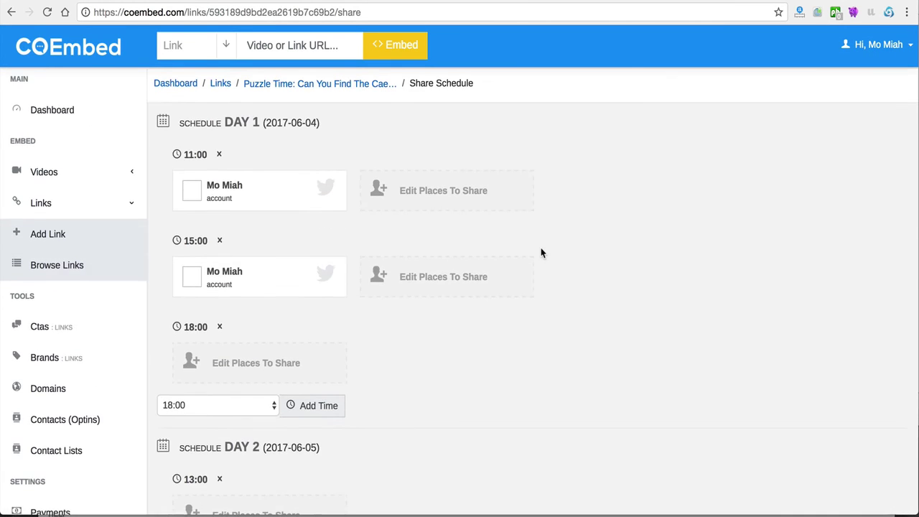
Add another share schedule after 4 days at 17:00 and save the whole schedule.
scroll(314, 292, down, 5)
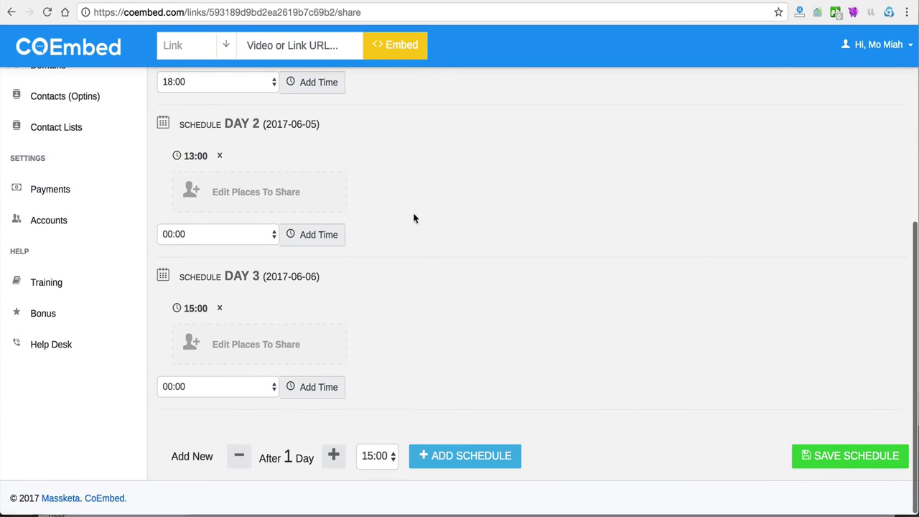
click(333, 455)
click(333, 456)
click(333, 455)
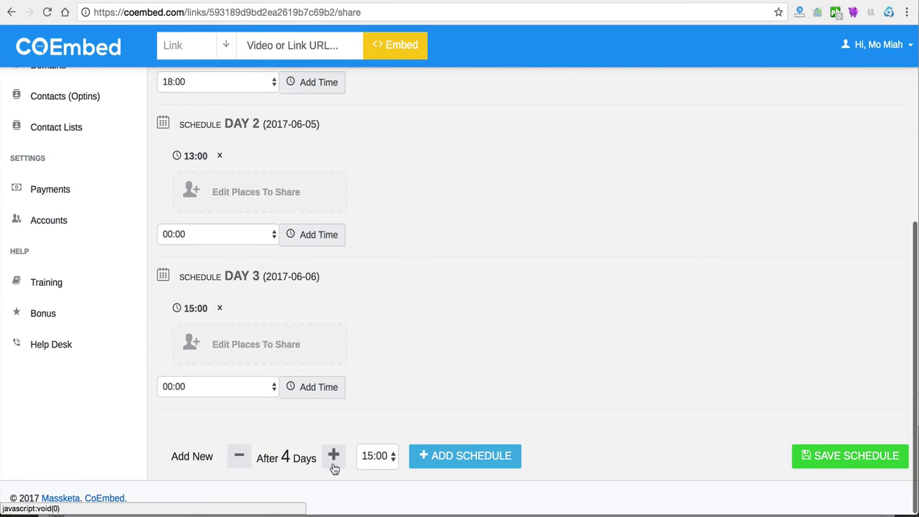
click(393, 459)
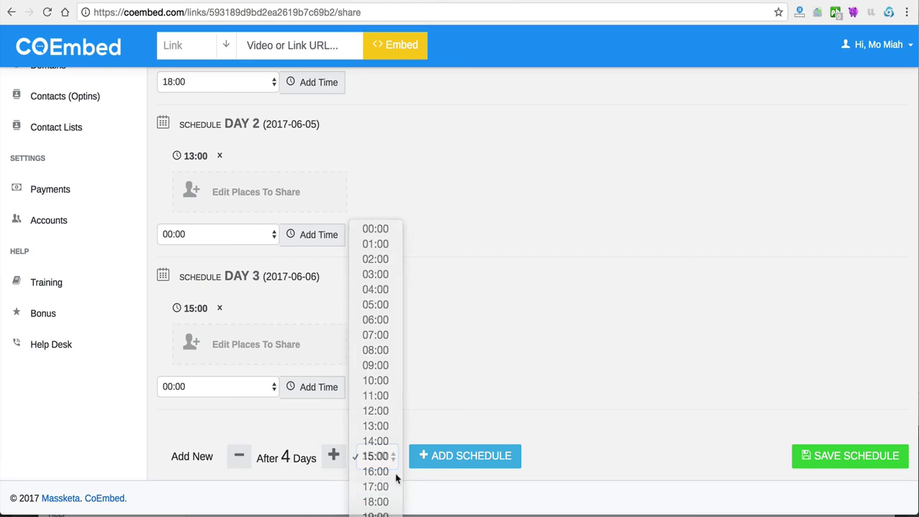
click(375, 488)
click(465, 455)
scroll(476, 431, down, 3)
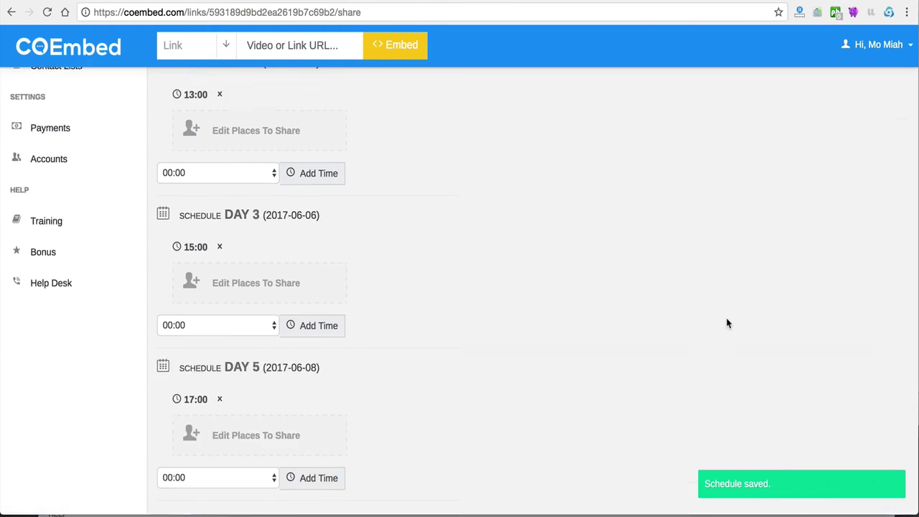
Open the "How to Get Lean & Shredded" video's share post designer and examine its Facebook and Twitter post previews.
click(339, 90)
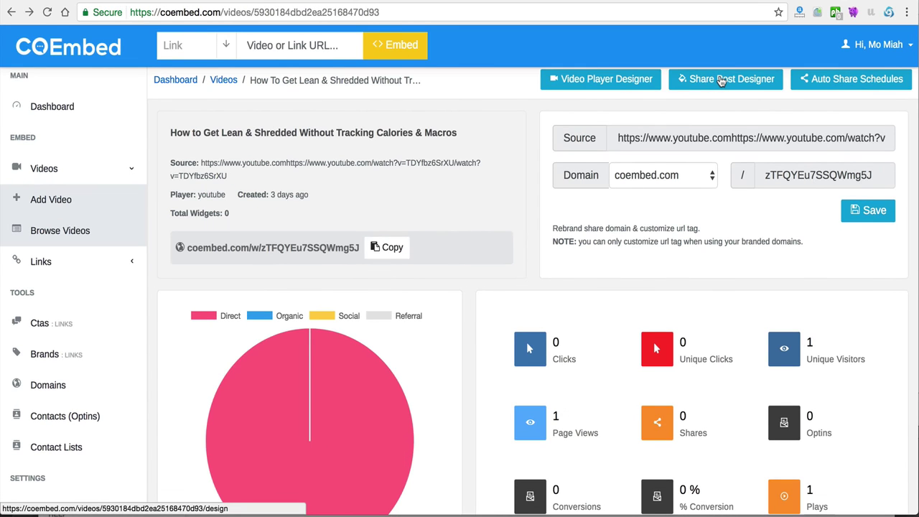
click(720, 80)
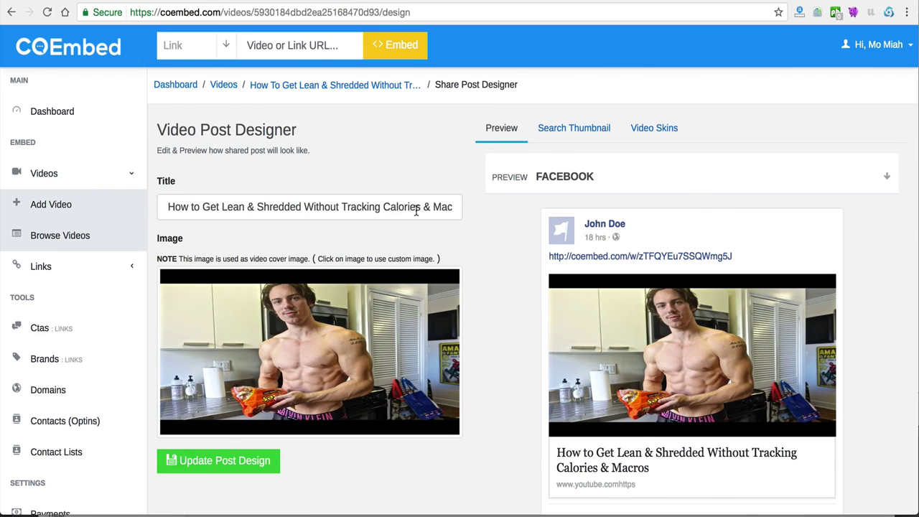
scroll(411, 208, down, 1)
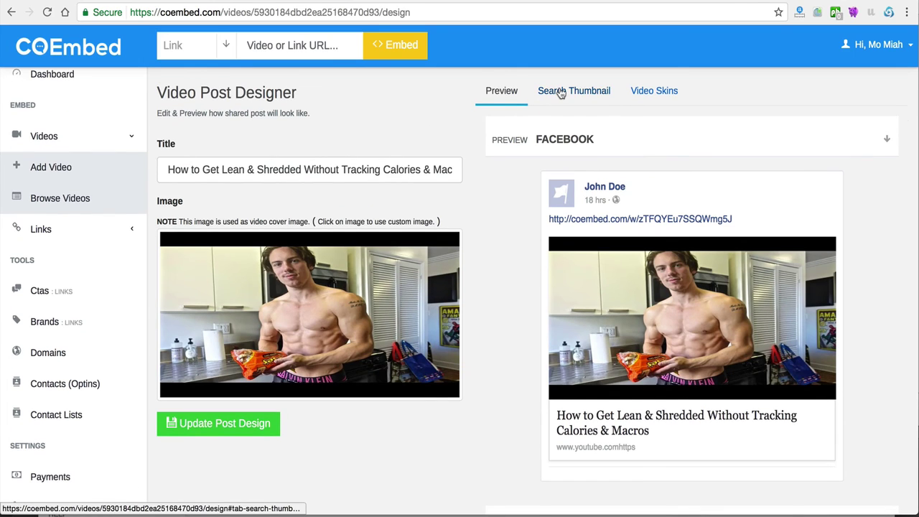
scroll(529, 264, down, 5)
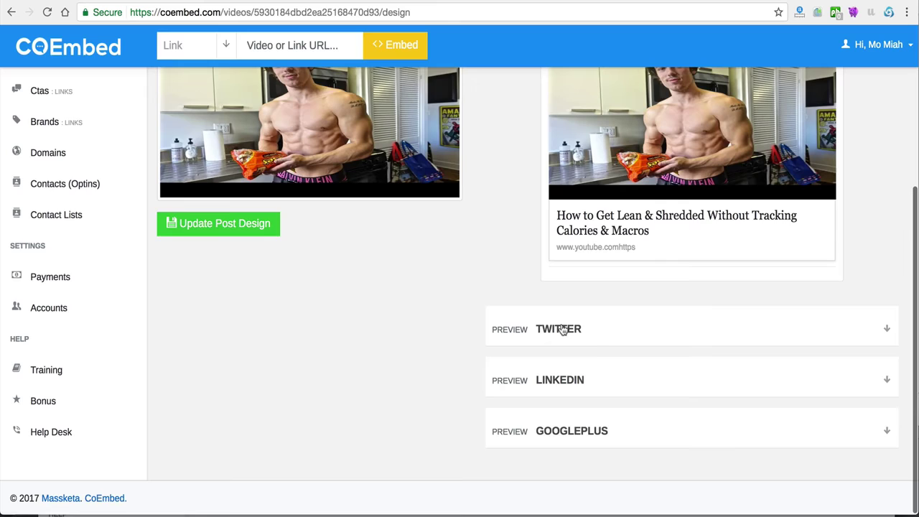
click(562, 329)
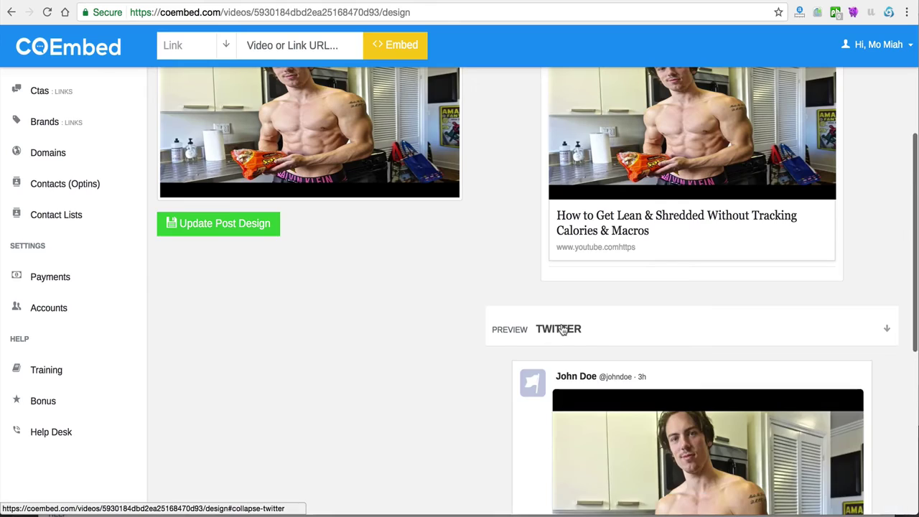
Expand the LinkedIn and Google Plus previews of the share post and examine them.
scroll(562, 329, down, 9)
click(570, 380)
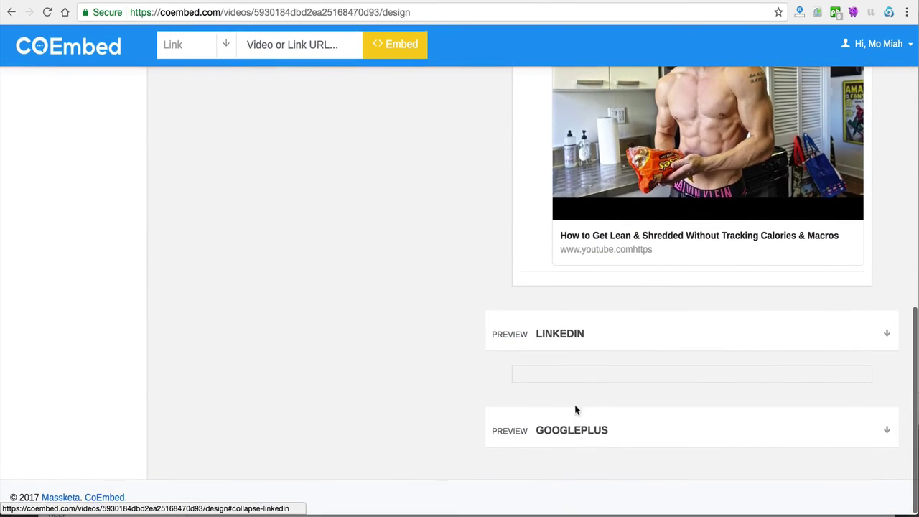
click(575, 431)
scroll(558, 378, up, 15)
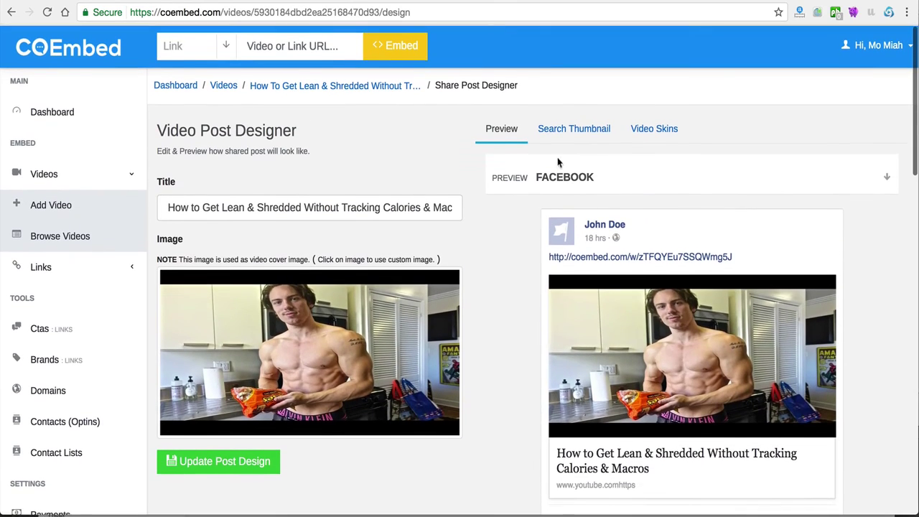
Try to apply the play button skin to the video thumbnail and look for a custom cover image to upload.
click(573, 132)
click(650, 127)
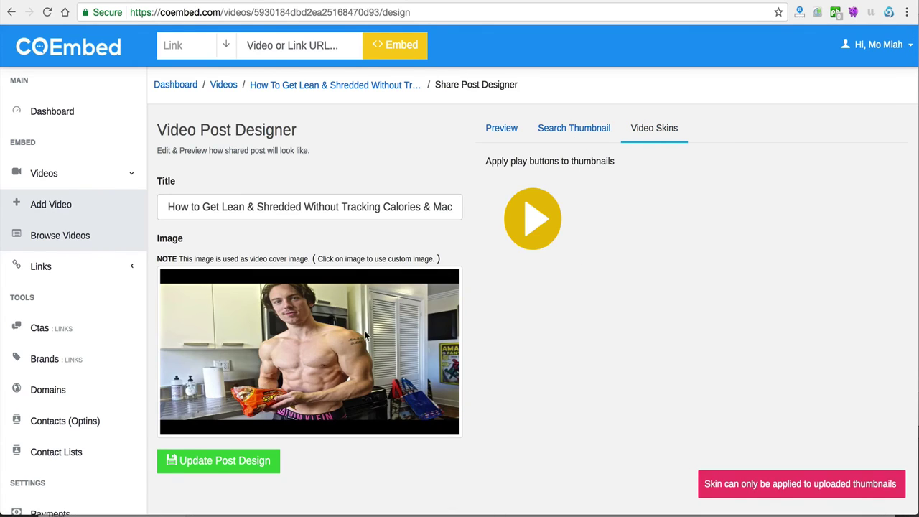
click(348, 368)
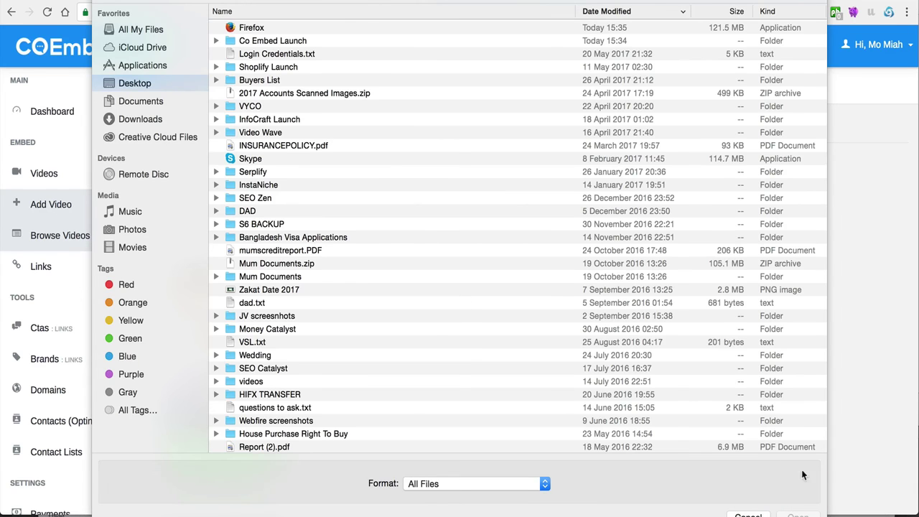
key(Escape)
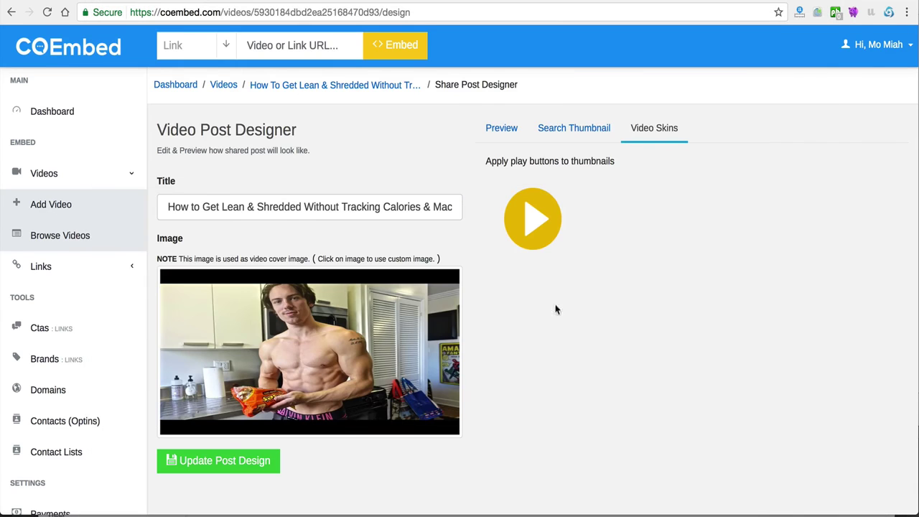
Review the thumbnail search and the Facebook post preview, and retry the play button skin on the cover image.
click(562, 127)
click(503, 128)
scroll(500, 275, down, 3)
scroll(500, 275, up, 3)
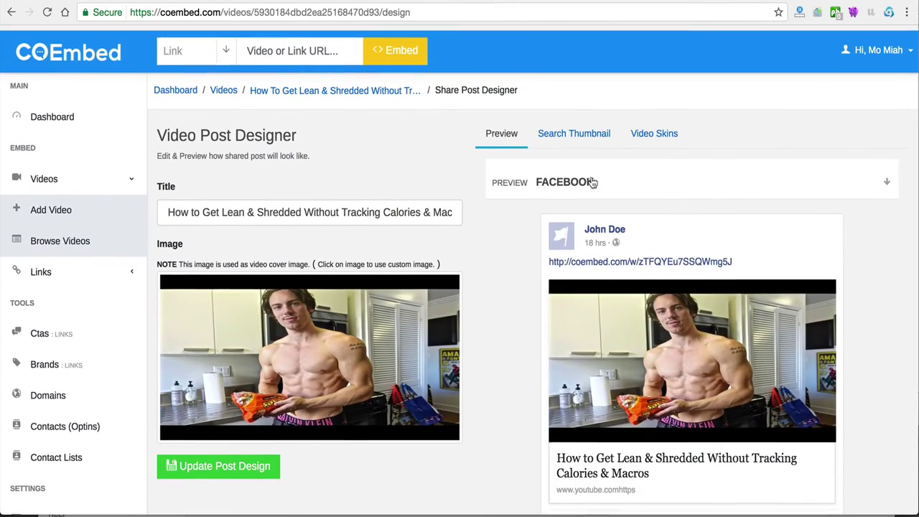
click(647, 128)
click(537, 225)
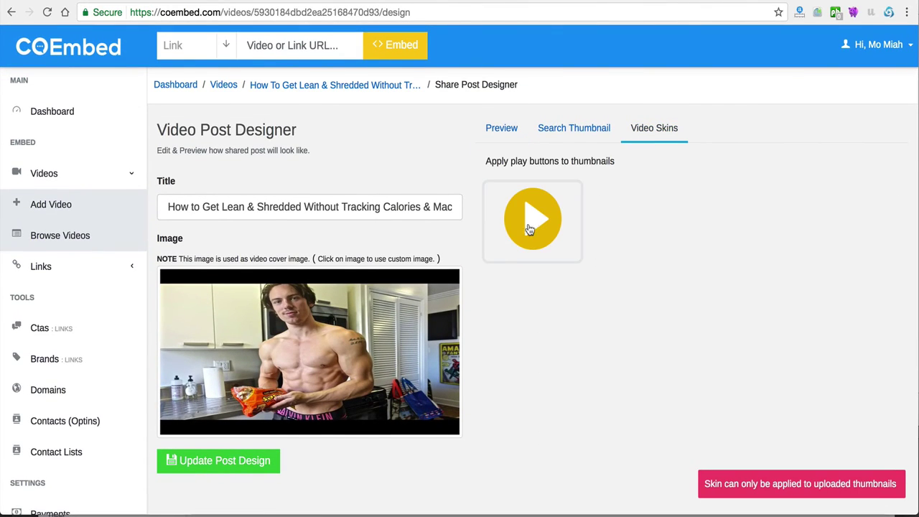
click(500, 129)
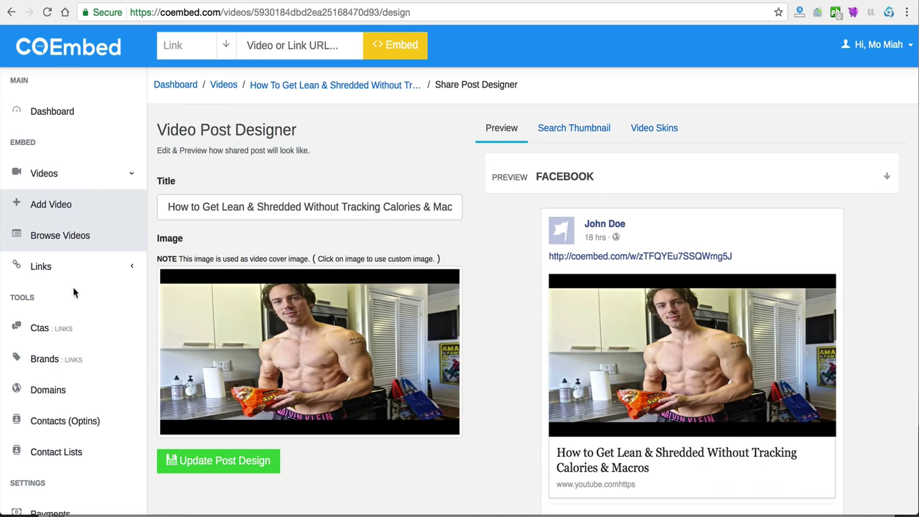
Review the collected optin contacts and the contact lists with their autoresponder integrations.
scroll(72, 273, down, 2)
click(62, 359)
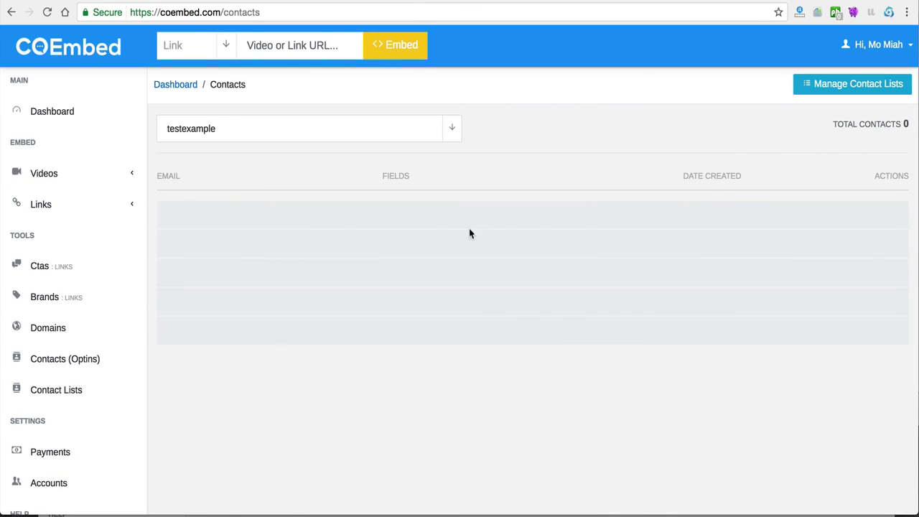
click(838, 88)
scroll(330, 313, down, 3)
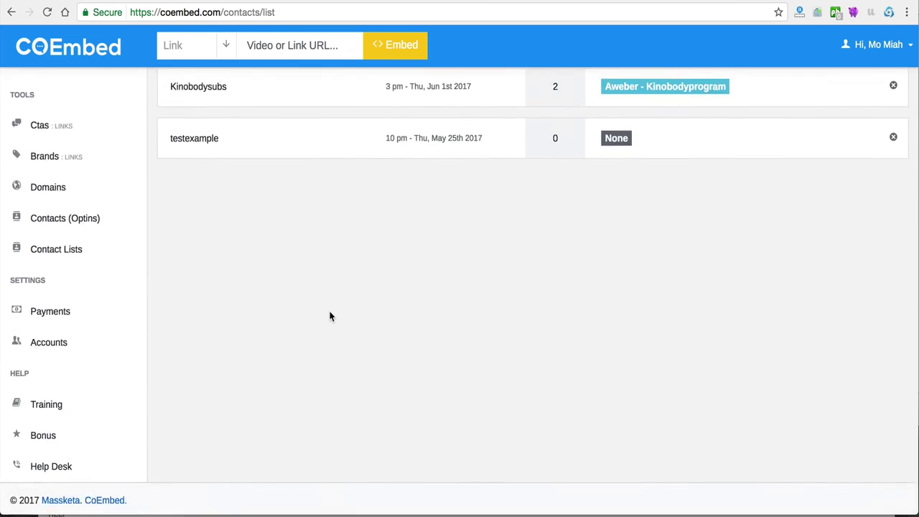
scroll(78, 351, up, 3)
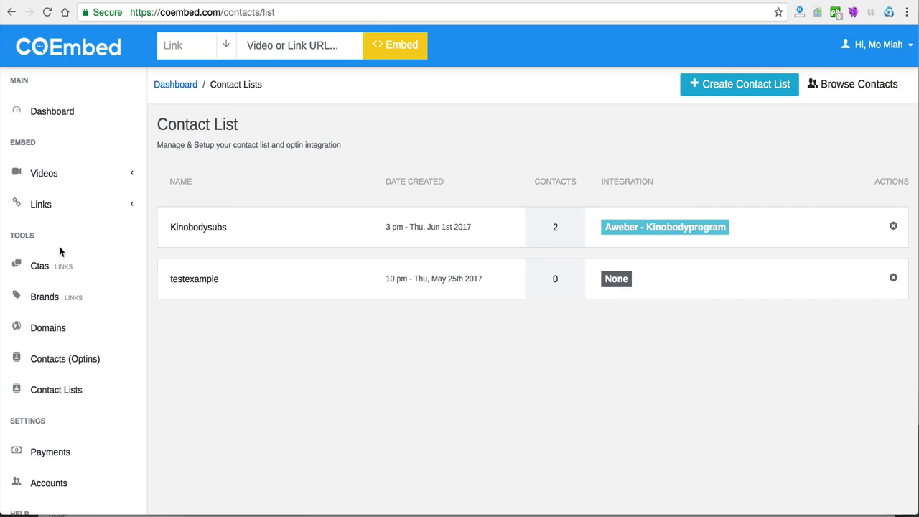
Embed the address of the shared Mashable Caesar salad article as a new link.
click(39, 266)
click(47, 206)
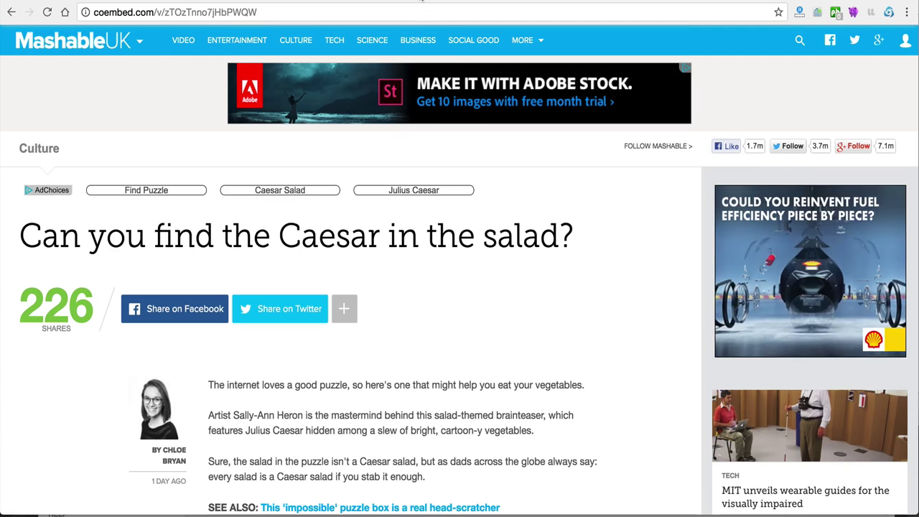
click(402, 13)
click(284, 1)
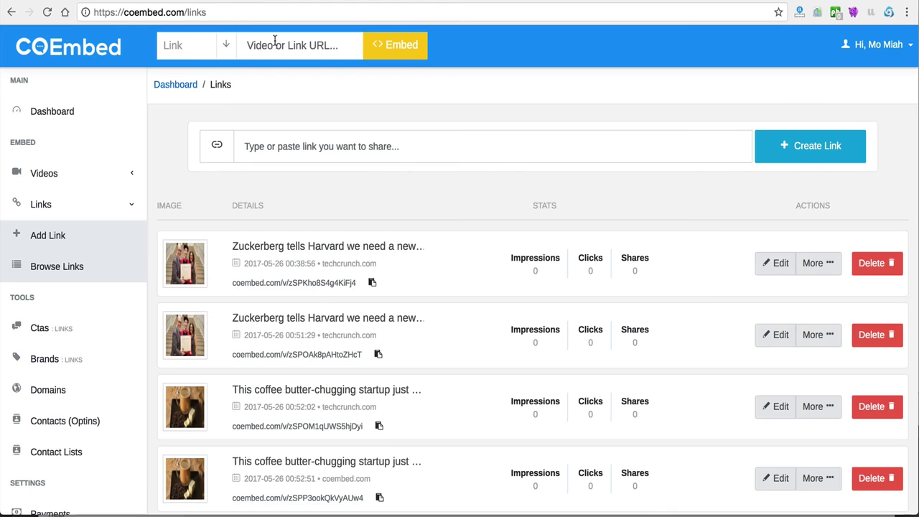
click(388, 45)
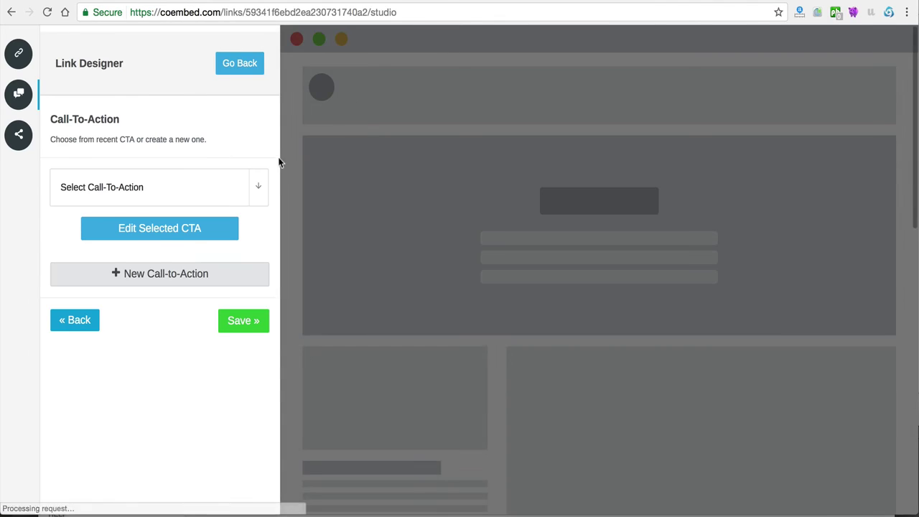
Select the existing weight-loss call-to-action for the link and open it for editing in the Call-To-Action Designer.
click(258, 187)
click(207, 236)
click(189, 248)
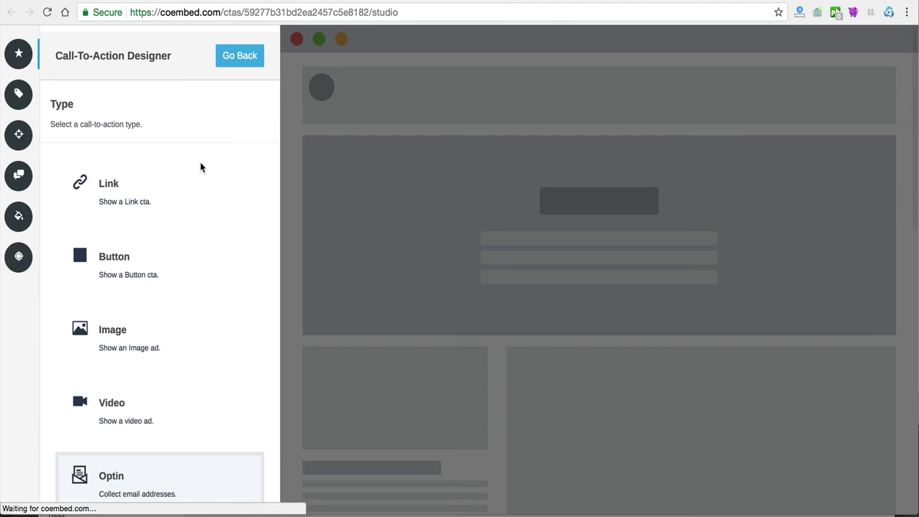
Preview the Button and Link types for the call-to-action, change its type to Image and save it.
click(170, 252)
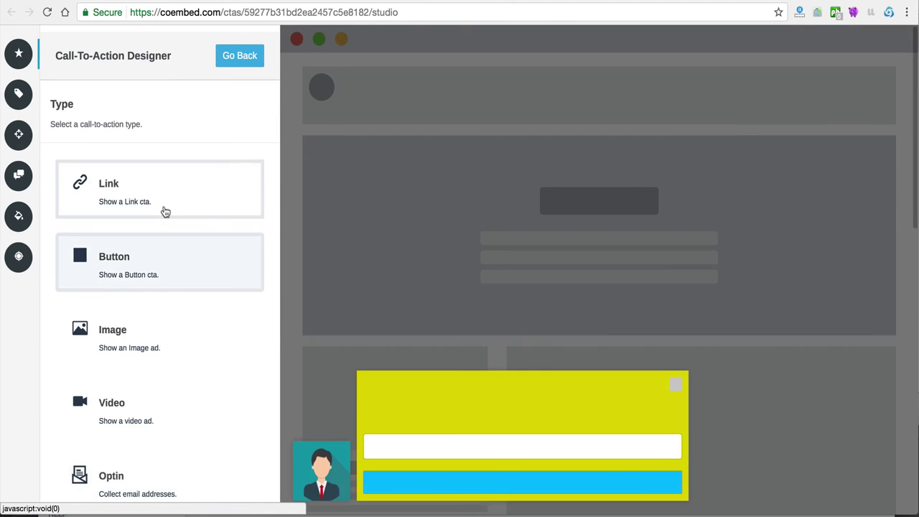
click(165, 211)
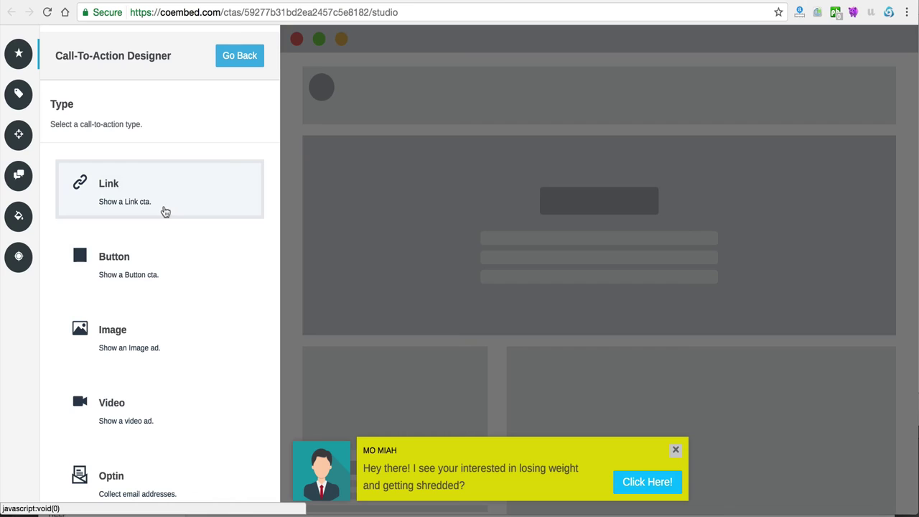
click(172, 346)
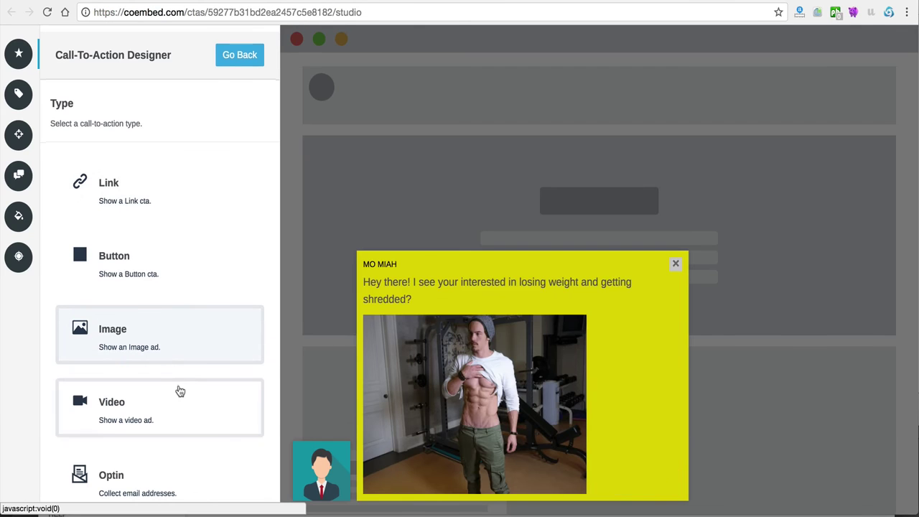
scroll(177, 389, down, 2)
click(242, 433)
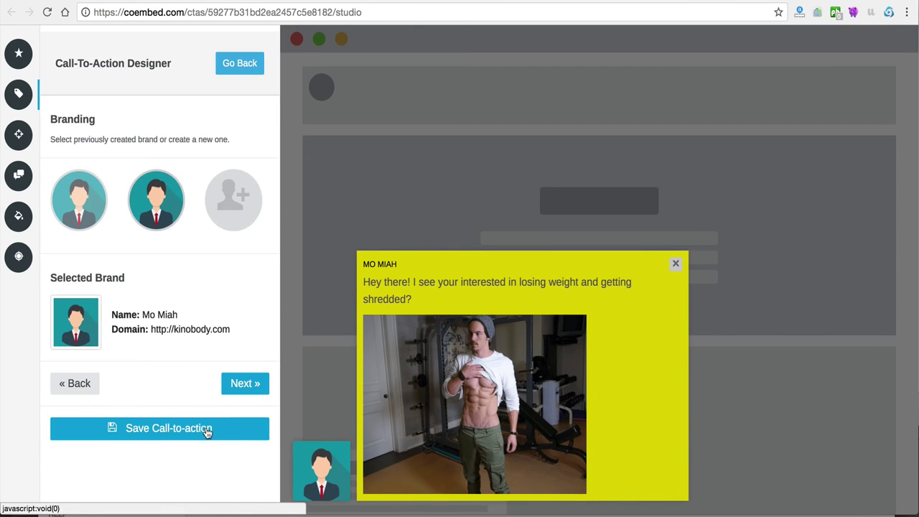
click(206, 430)
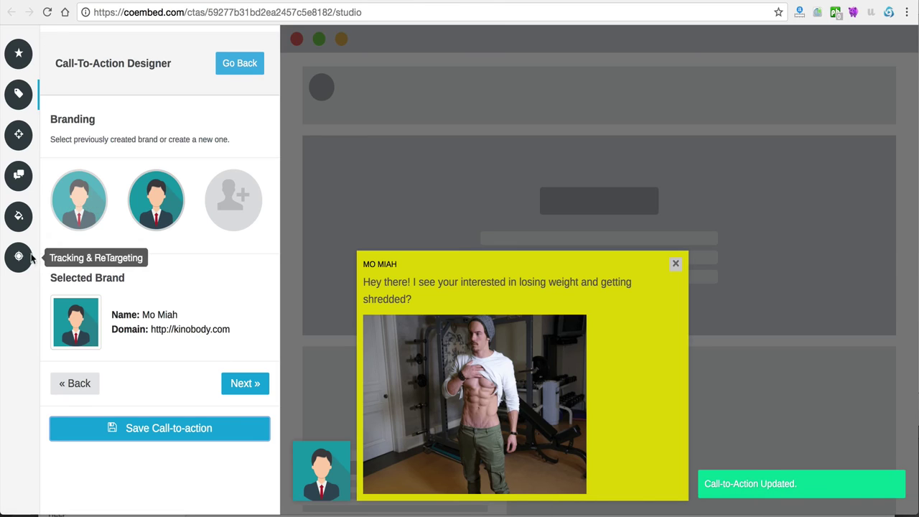
Examine the call-to-action's color customization, tracking and retargeting, and headline and image settings, and return to its overview.
click(19, 219)
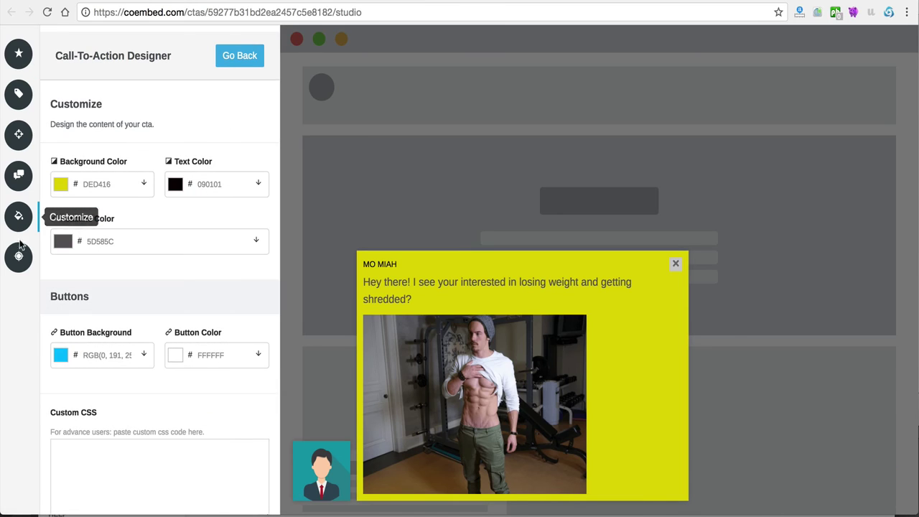
click(18, 256)
click(19, 174)
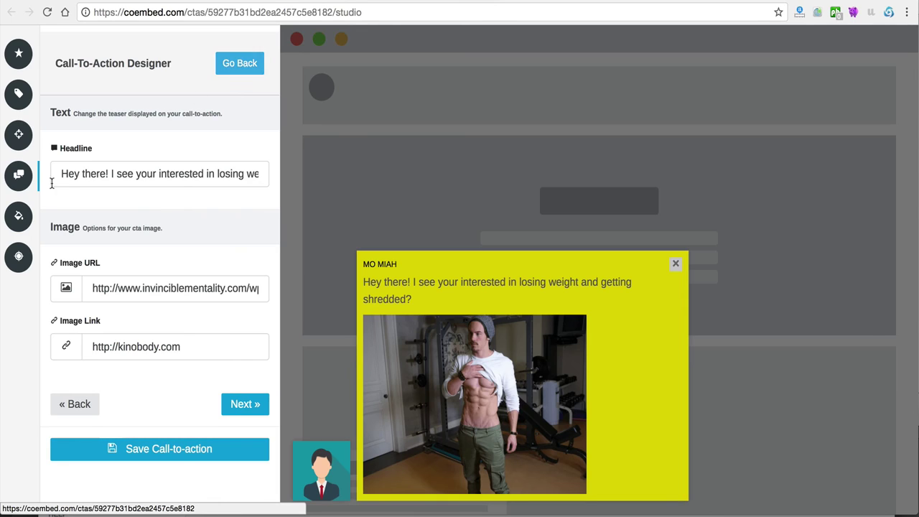
click(239, 65)
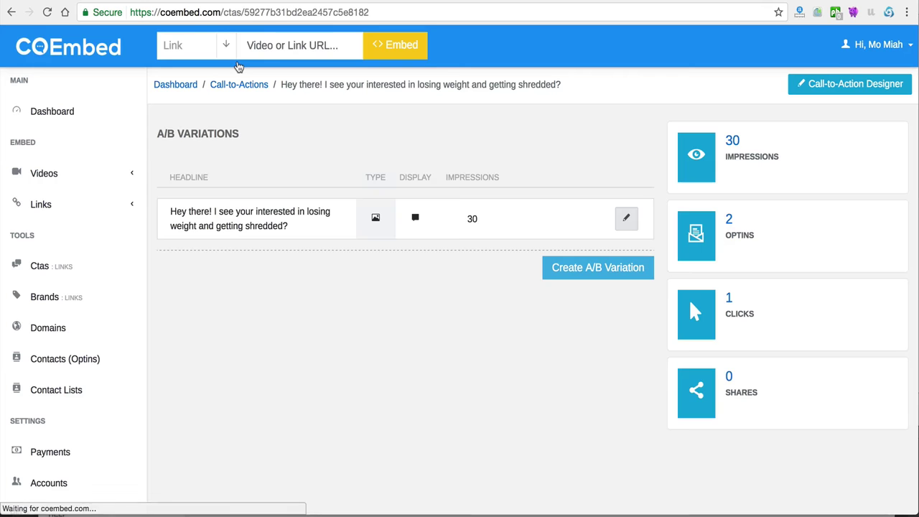
Open the overview page of the "How to Get Lean & Shredded" video from the video library.
click(118, 177)
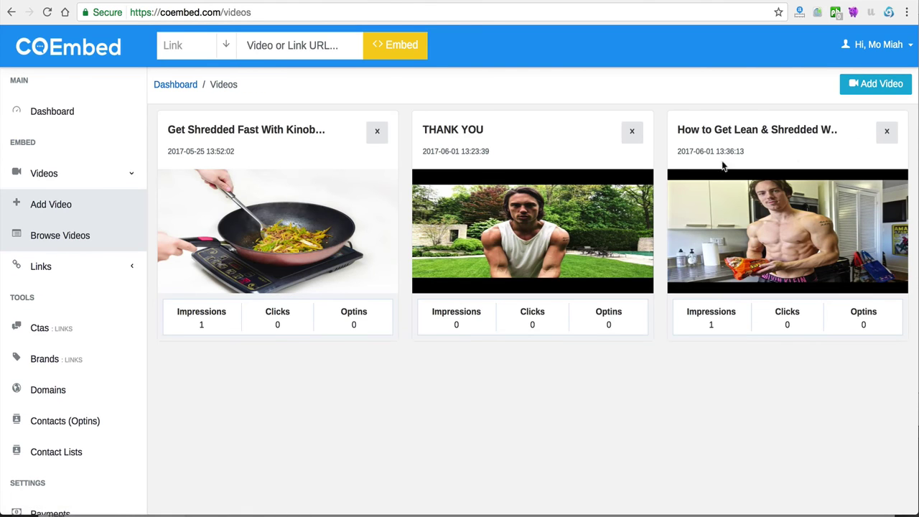
click(787, 138)
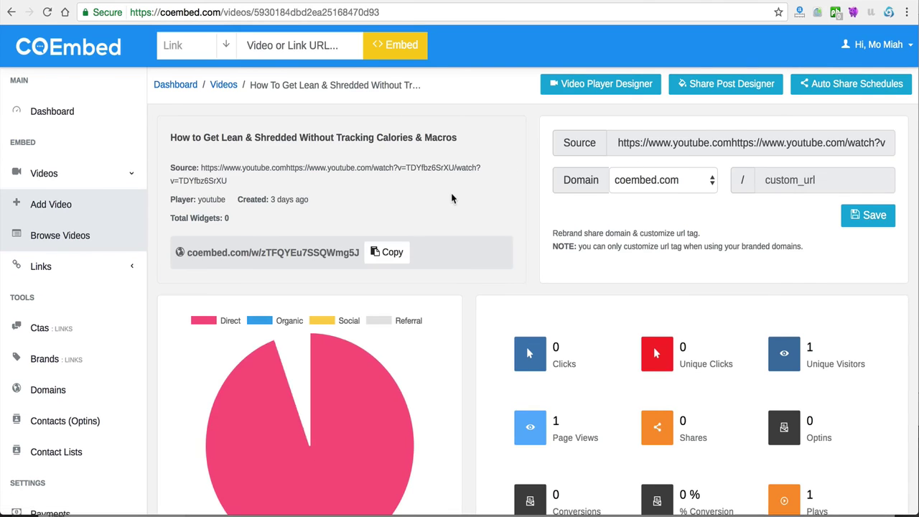